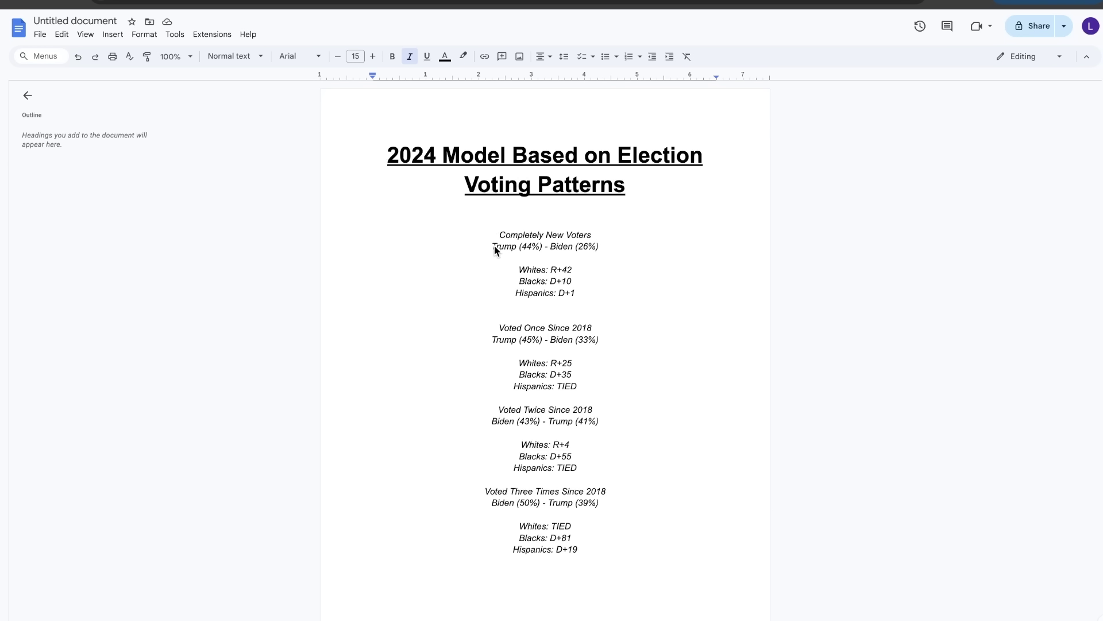
# Step: Review the Completely New Voters section and highlight its overall Trump–Biden split in the document
pyautogui.moveTo(491, 227); pyautogui.dragTo(636, 296)
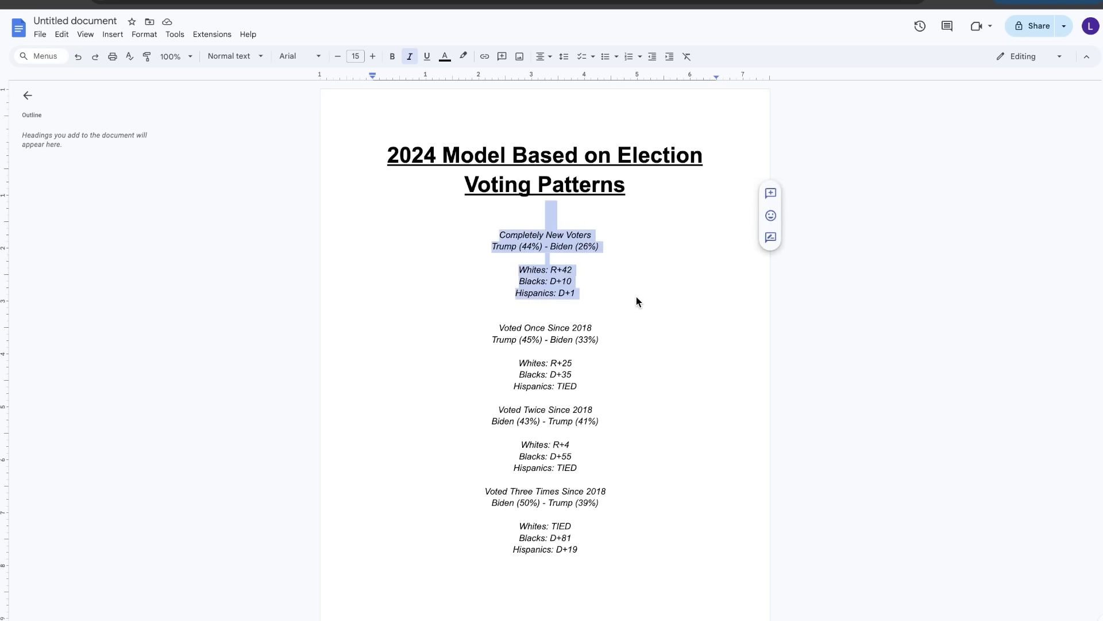
pyautogui.moveTo(492, 244); pyautogui.dragTo(598, 245)
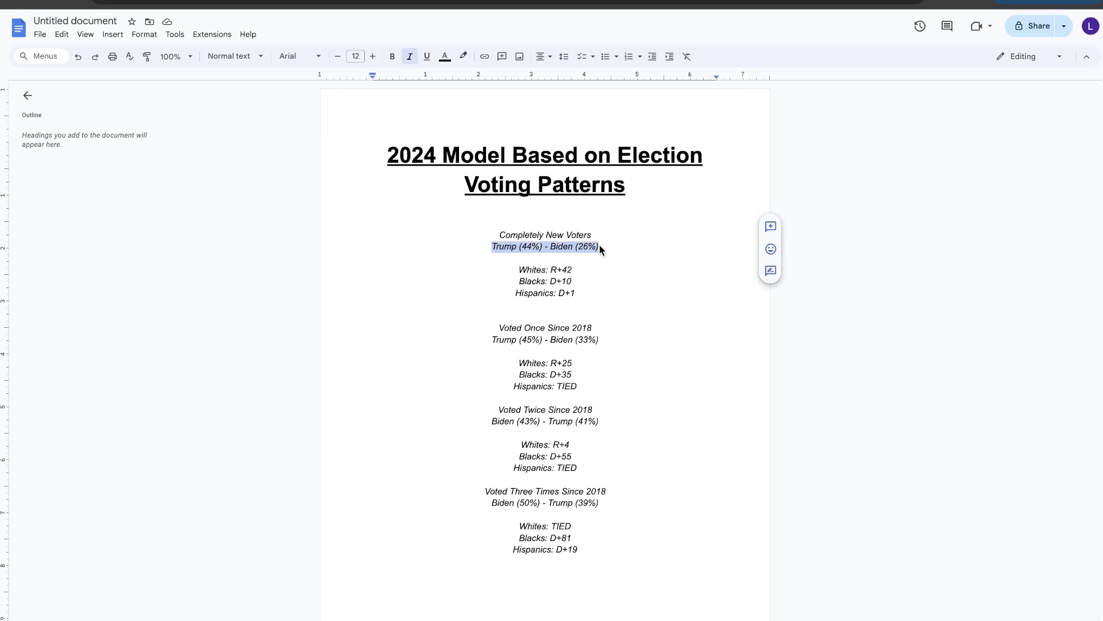
pyautogui.click(599, 245)
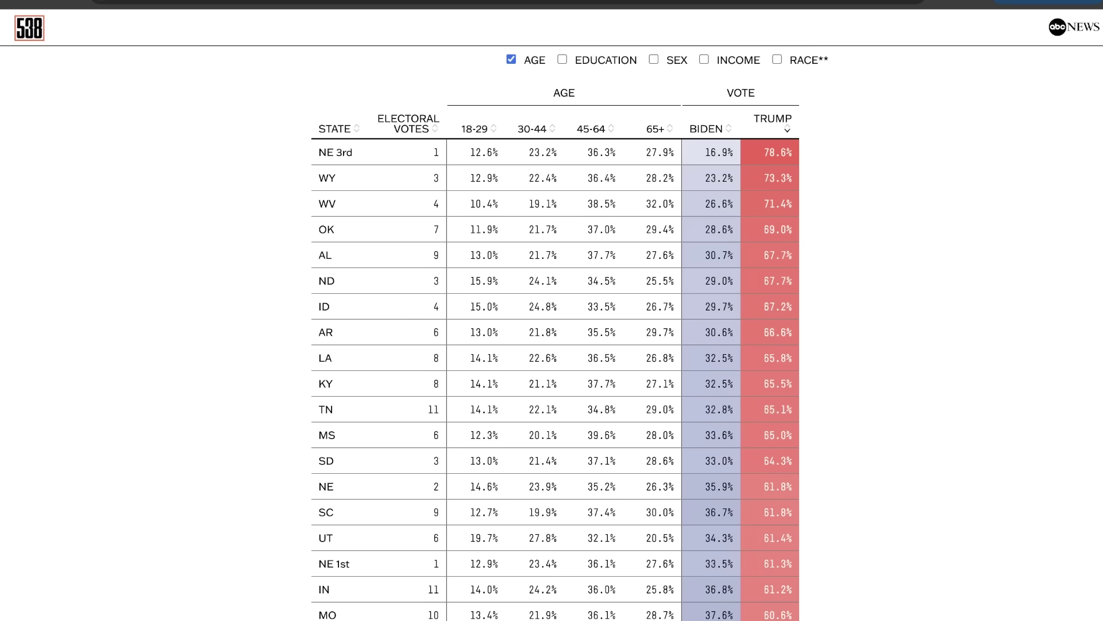
# Step: Switch to the 538 simulator and reset the demographic scenario to the 2020 defaults
pyautogui.scroll(10, 459, 111)
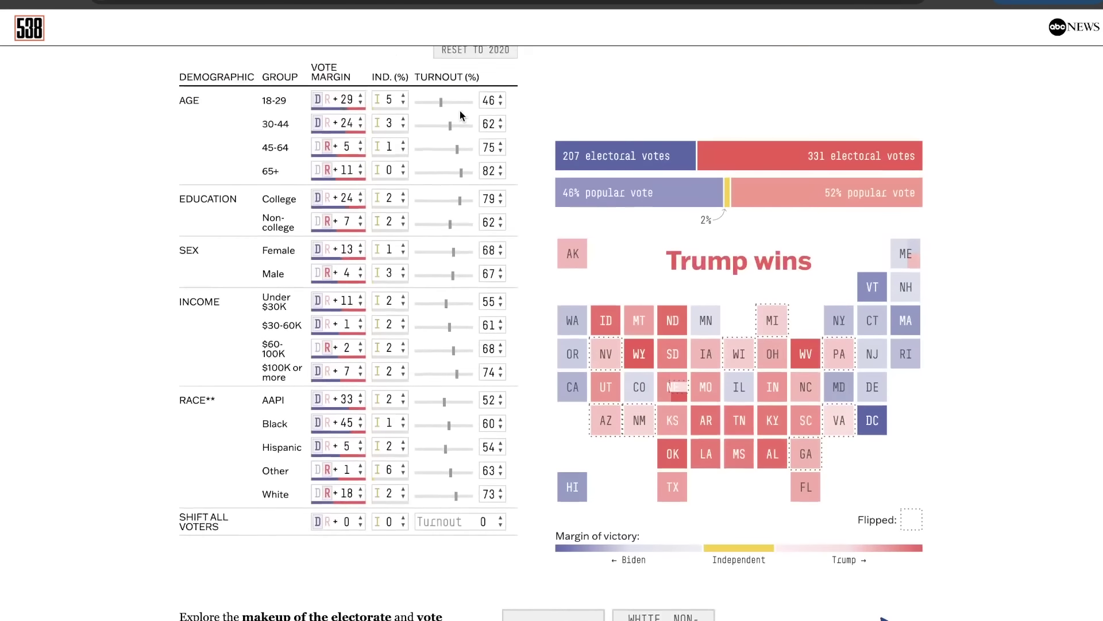
pyautogui.scroll(5, 459, 110)
pyautogui.click(491, 285)
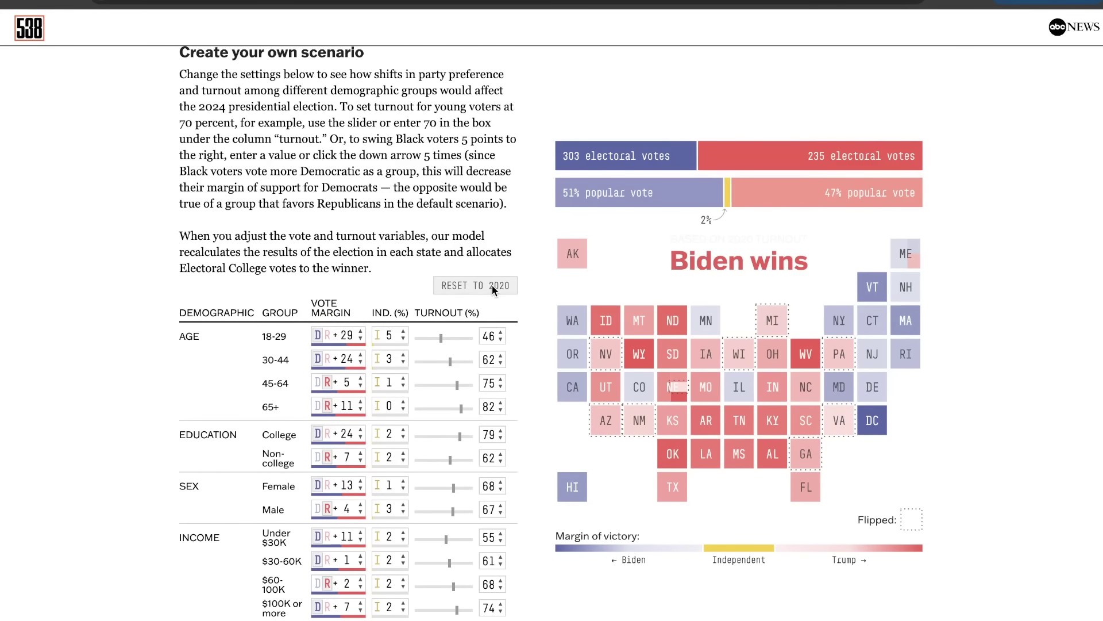
pyautogui.scroll(-5, 492, 285)
pyautogui.scroll(1, 492, 285)
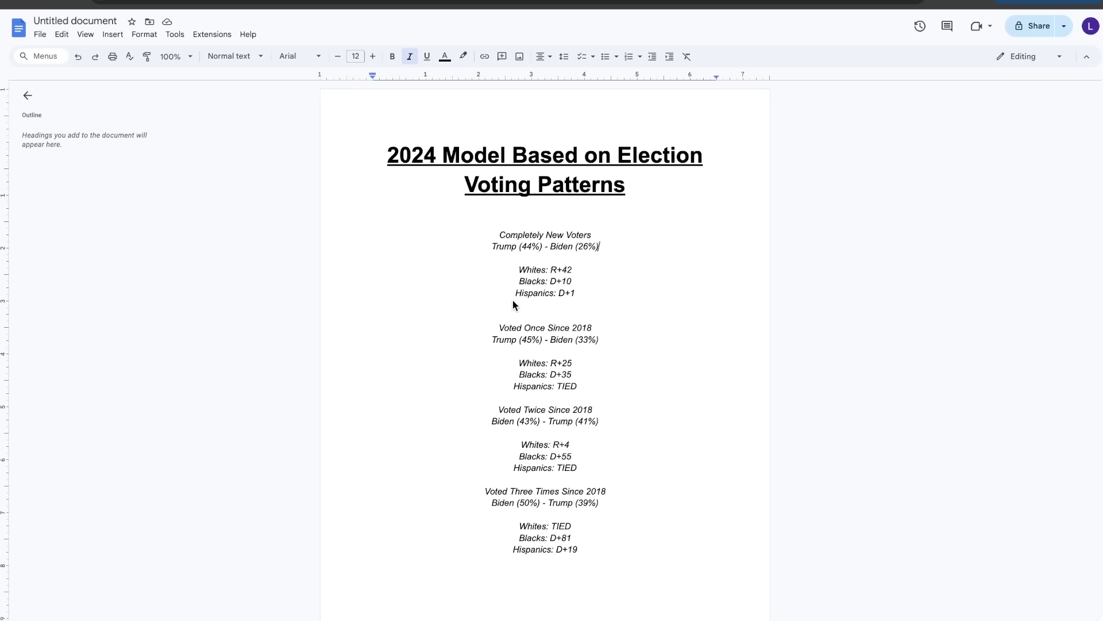
# Step: Return to the document and highlight the Completely New Voters block, its candidate split and the margin for Whites
pyautogui.moveTo(489, 227); pyautogui.dragTo(670, 298)
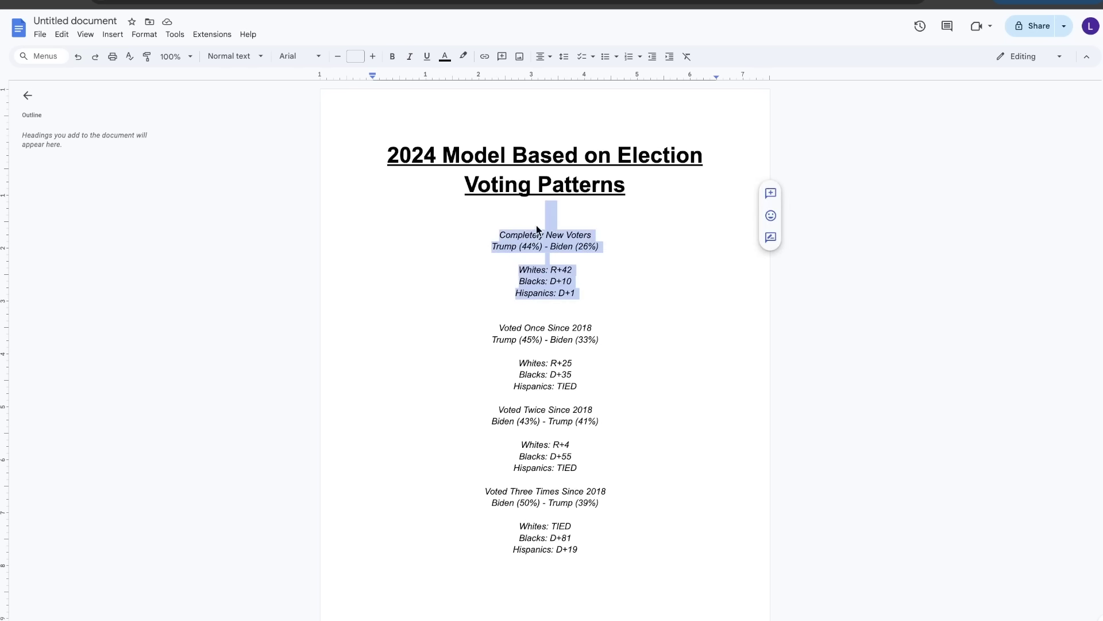
pyautogui.moveTo(493, 248); pyautogui.dragTo(599, 247)
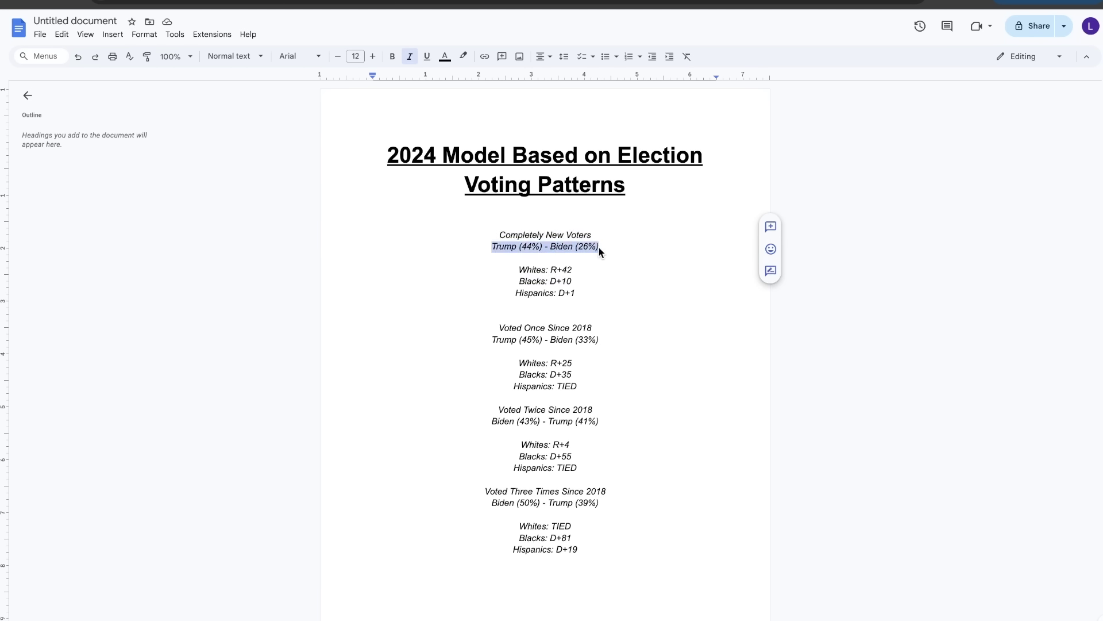
pyautogui.click(599, 247)
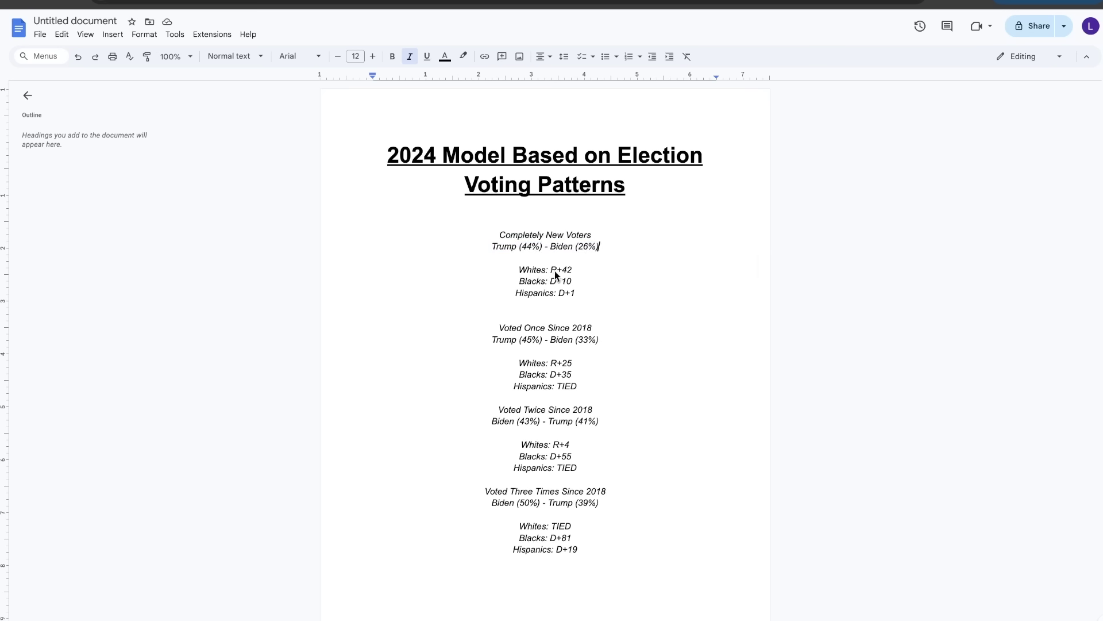
pyautogui.moveTo(549, 271); pyautogui.dragTo(587, 271)
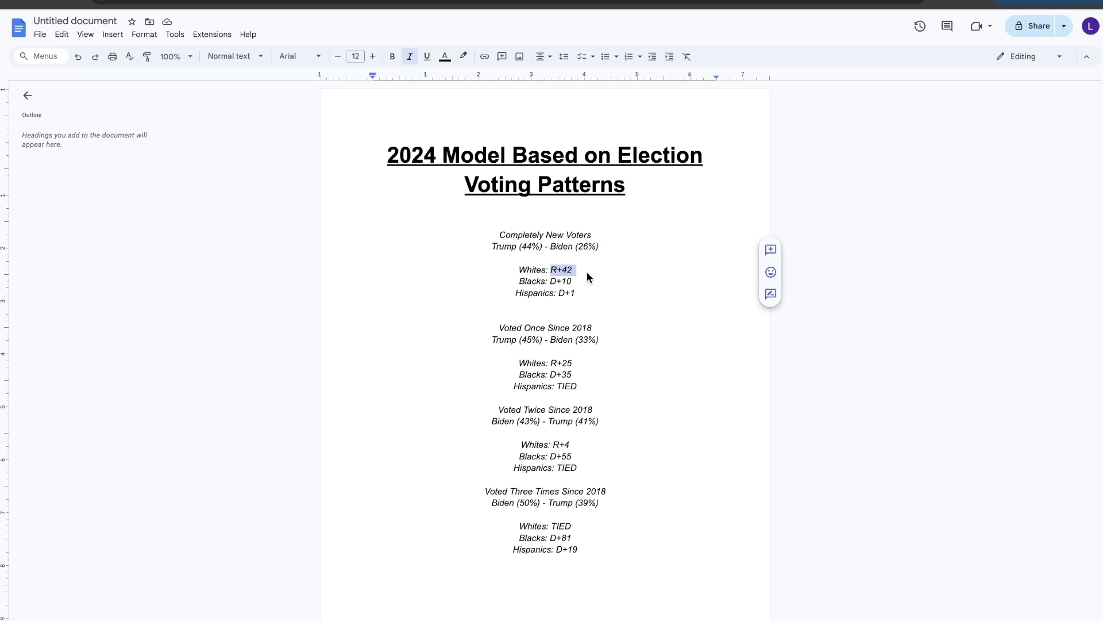
# Step: In the 538 simulator, set the race vote margins to White R+42, Black D+10 and Hispanic D+1
pyautogui.click(271, 4)
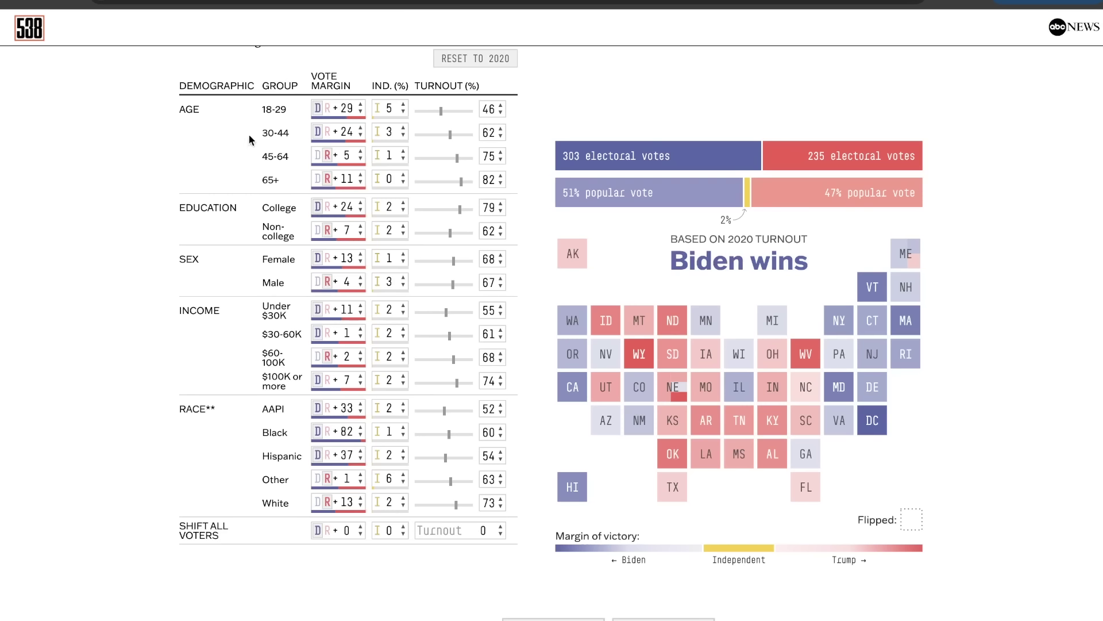
pyautogui.doubleClick(346, 502)
pyautogui.write('42')
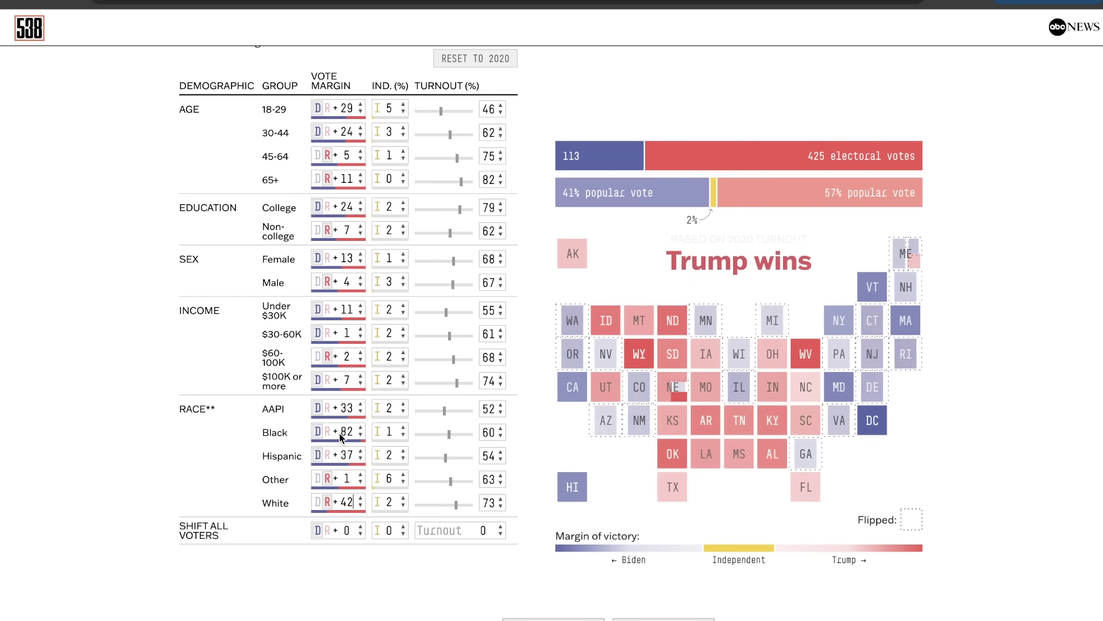
pyautogui.doubleClick(346, 431)
pyautogui.write('10')
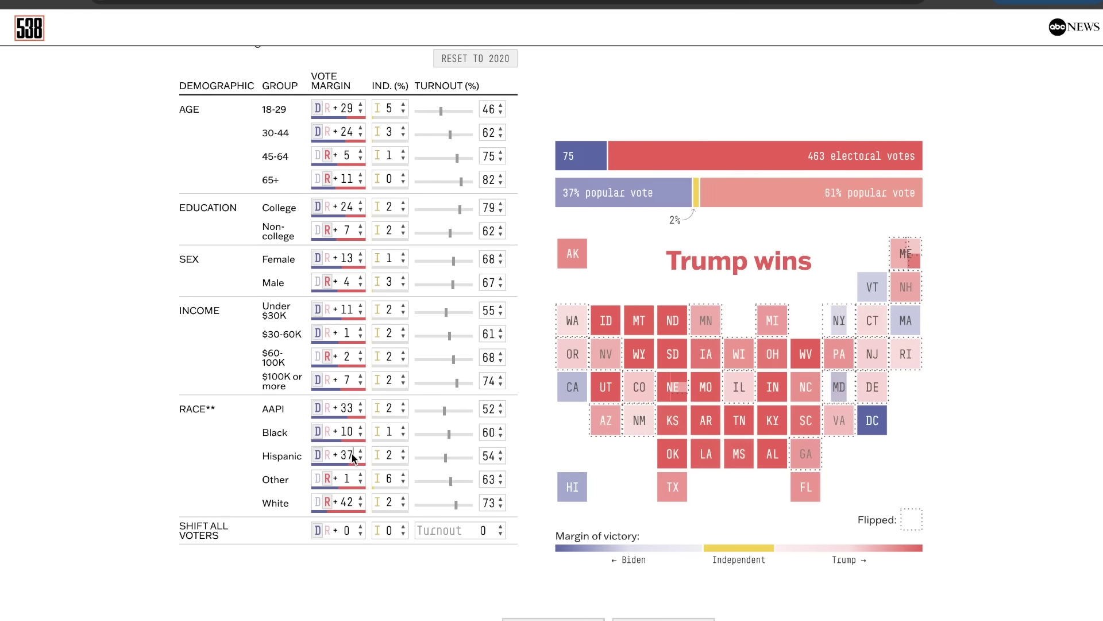
pyautogui.doubleClick(347, 455)
pyautogui.write('1')
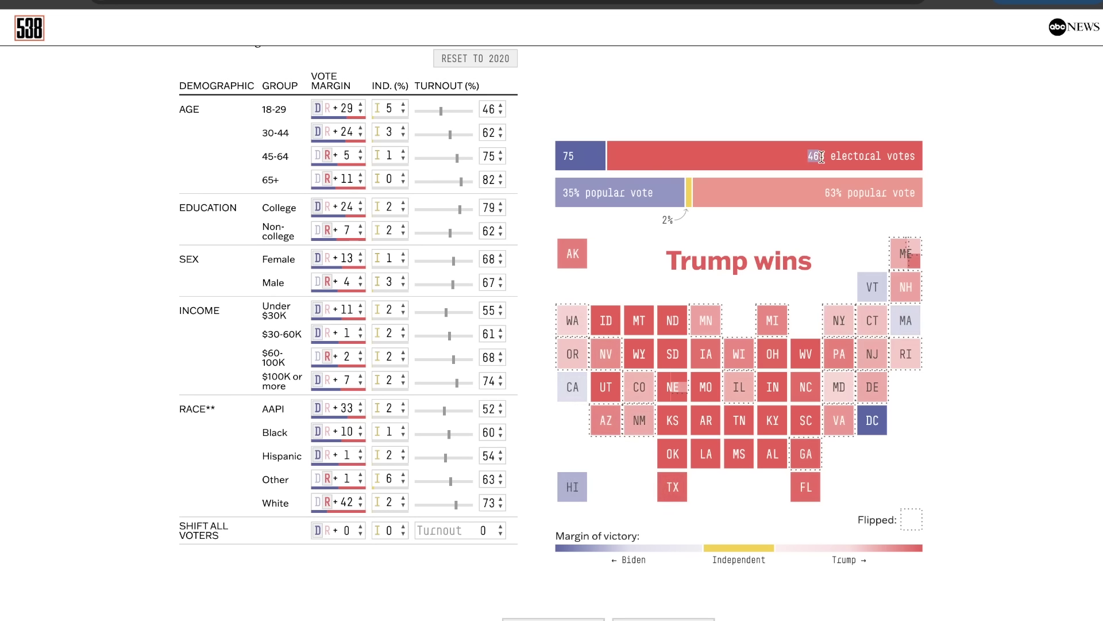
# Step: Examine the electoral and popular vote totals and the state-by-state vote shares for the new-voter scenario
pyautogui.moveTo(821, 156); pyautogui.dragTo(754, 189)
pyautogui.click(855, 188)
pyautogui.scroll(-15, 532, 427)
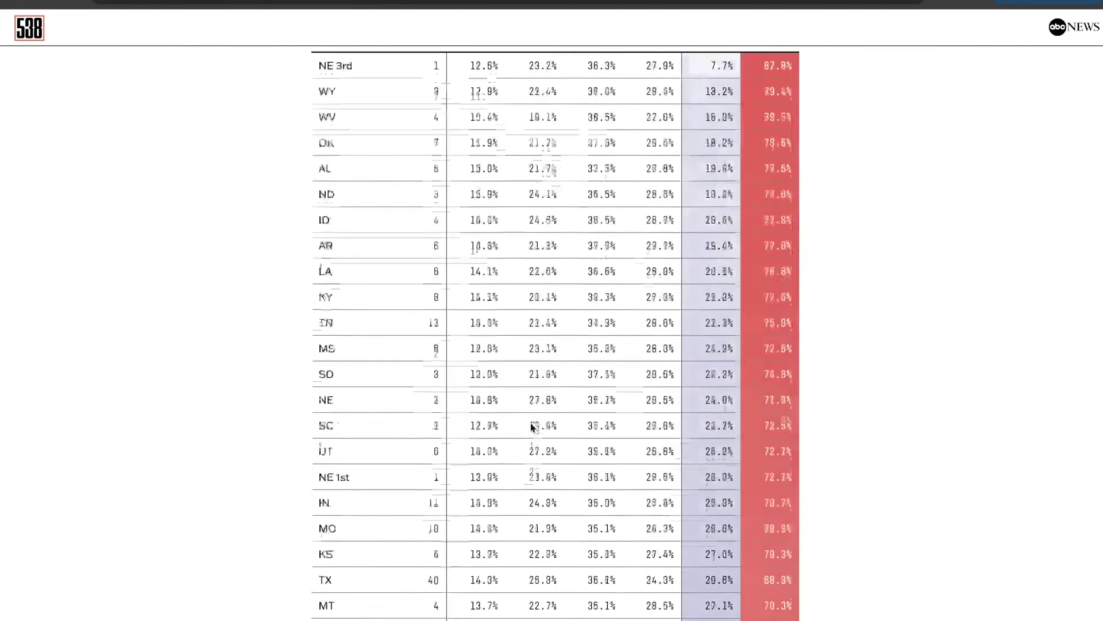
pyautogui.scroll(-13, 531, 427)
pyautogui.scroll(5, 530, 431)
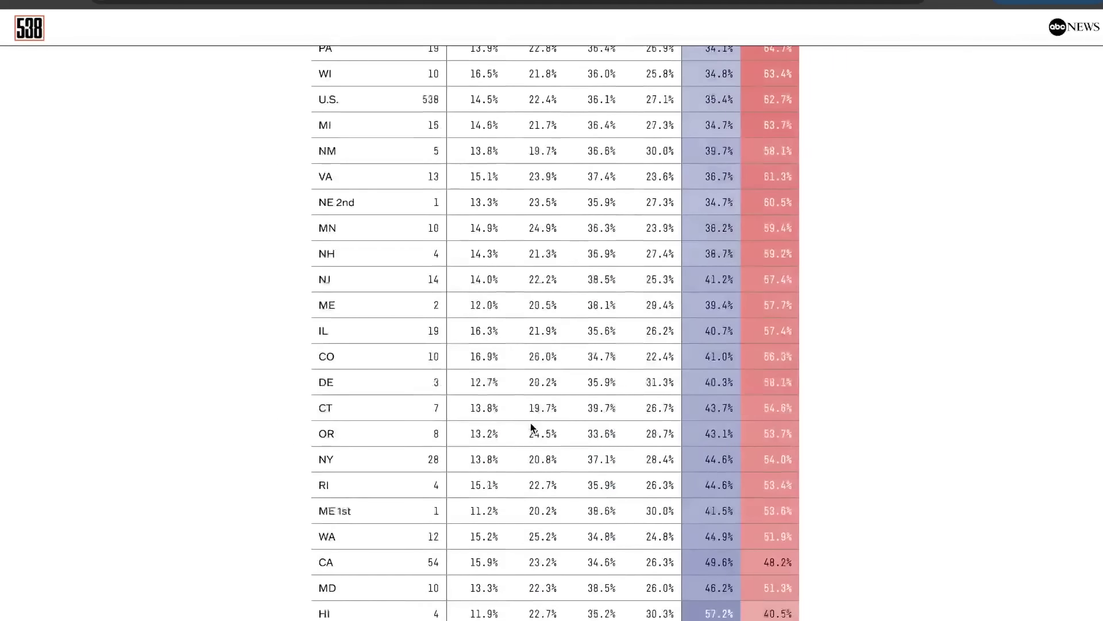
pyautogui.scroll(-1, 548, 421)
pyautogui.moveTo(315, 424); pyautogui.dragTo(834, 407)
pyautogui.click(835, 406)
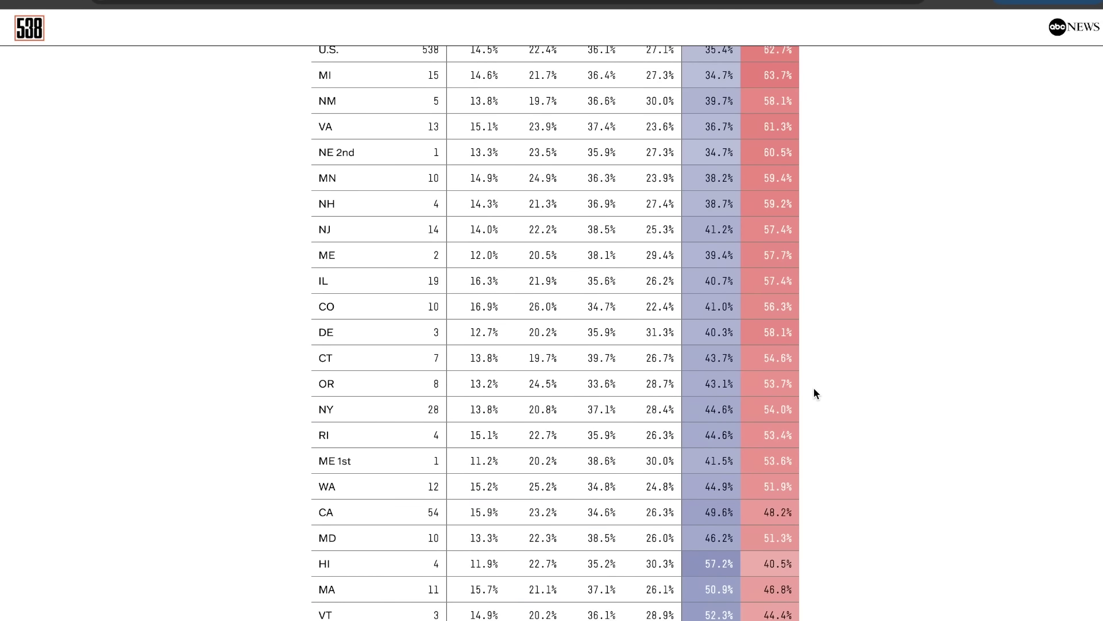
pyautogui.moveTo(816, 616); pyautogui.dragTo(314, 401)
pyautogui.click(314, 401)
pyautogui.moveTo(788, 333); pyautogui.dragTo(264, 332)
pyautogui.click(263, 332)
# Step: Go back up to the scenario settings and reset them to the 2020 defaults
pyautogui.scroll(15, 797, 293)
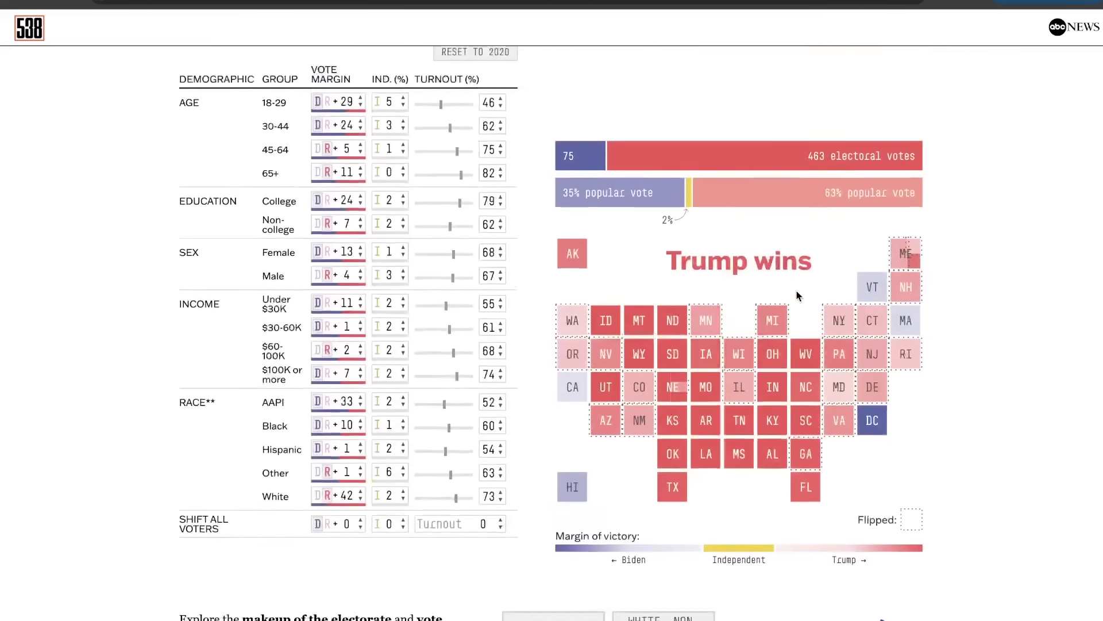
pyautogui.scroll(1, 797, 296)
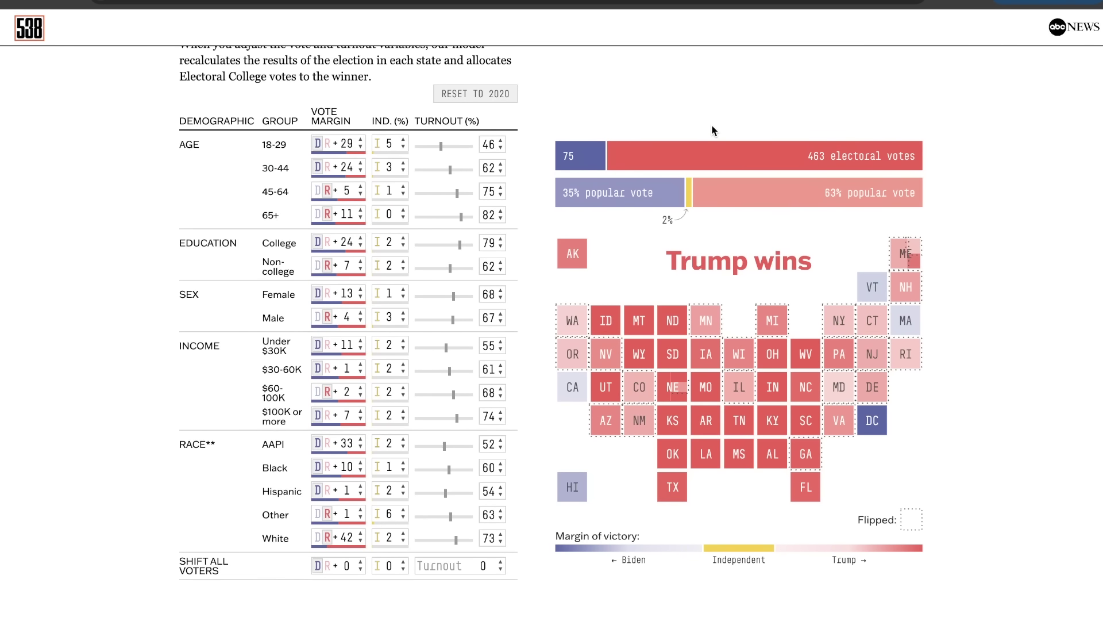
pyautogui.click(493, 97)
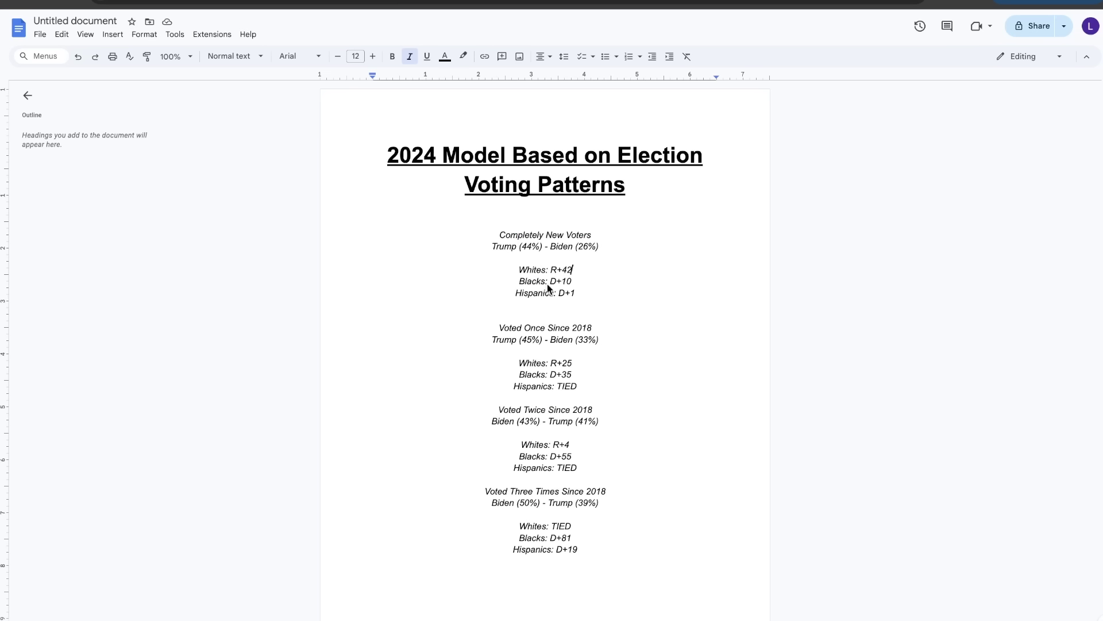
# Step: Apply the document's Voted Once Since 2018 figures in the simulator: White R+25, Black D+35 and Hispanic 0
pyautogui.moveTo(498, 327); pyautogui.dragTo(598, 329)
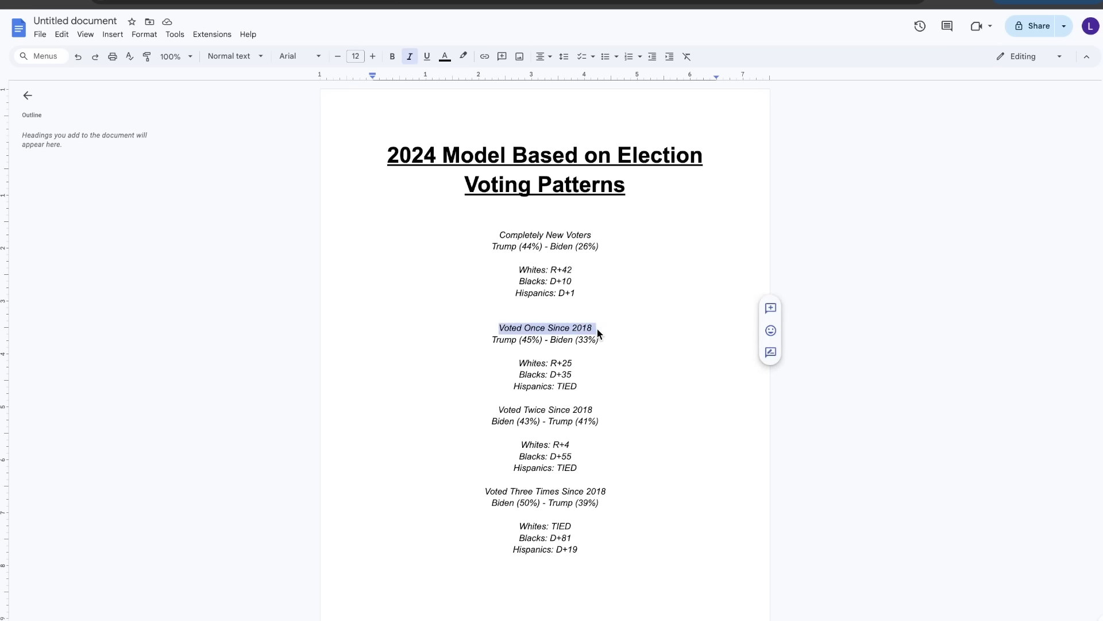
pyautogui.click(597, 329)
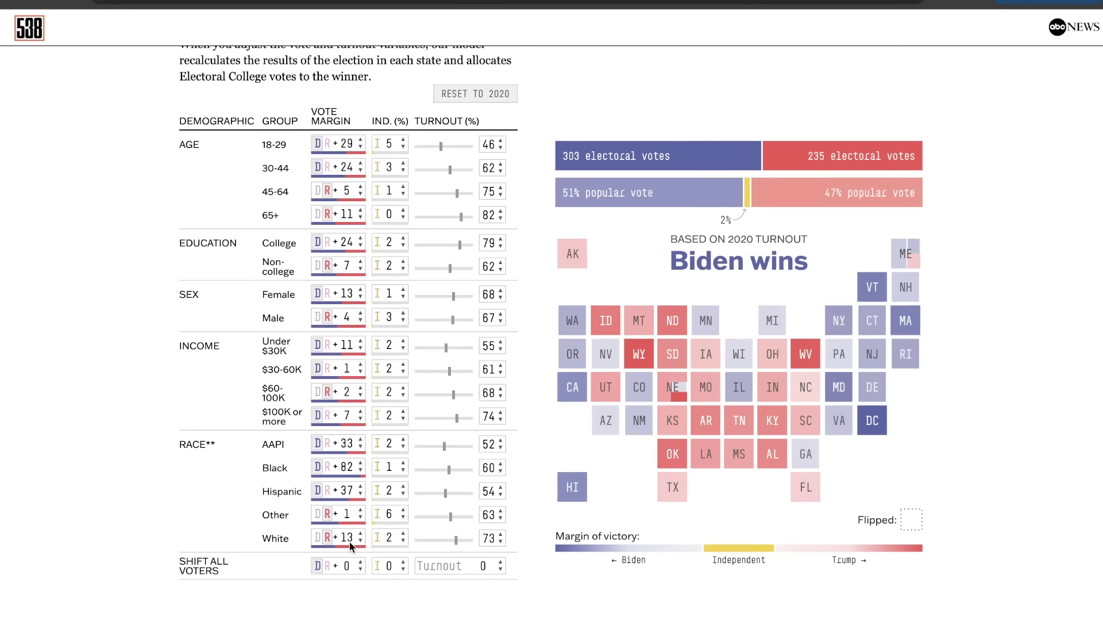
pyautogui.doubleClick(347, 537)
pyautogui.write('25')
pyautogui.doubleClick(347, 466)
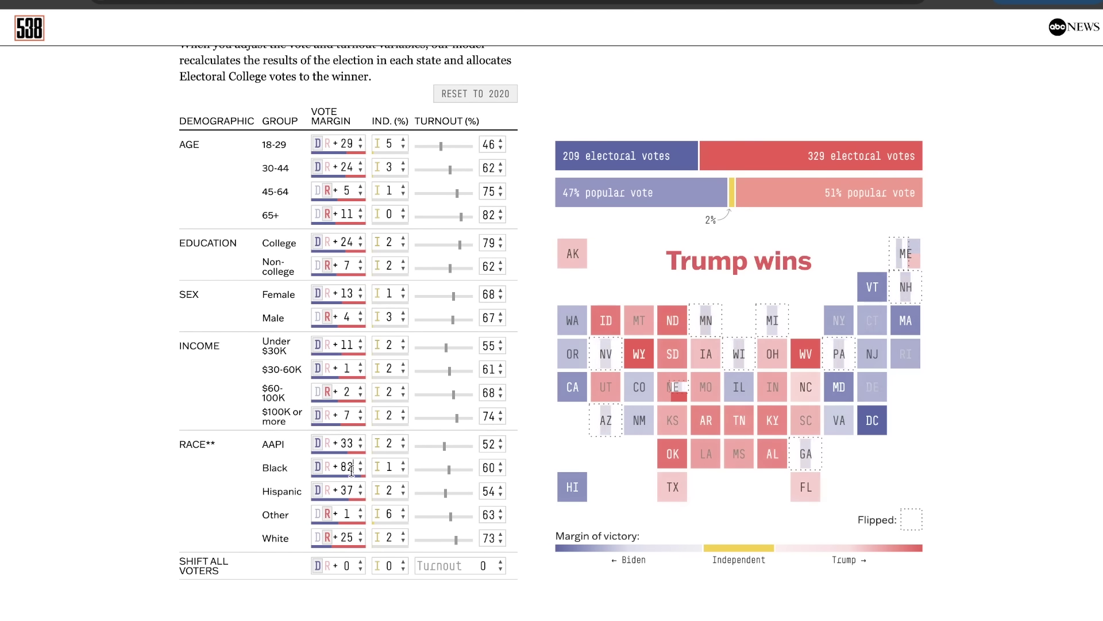
pyautogui.write('35')
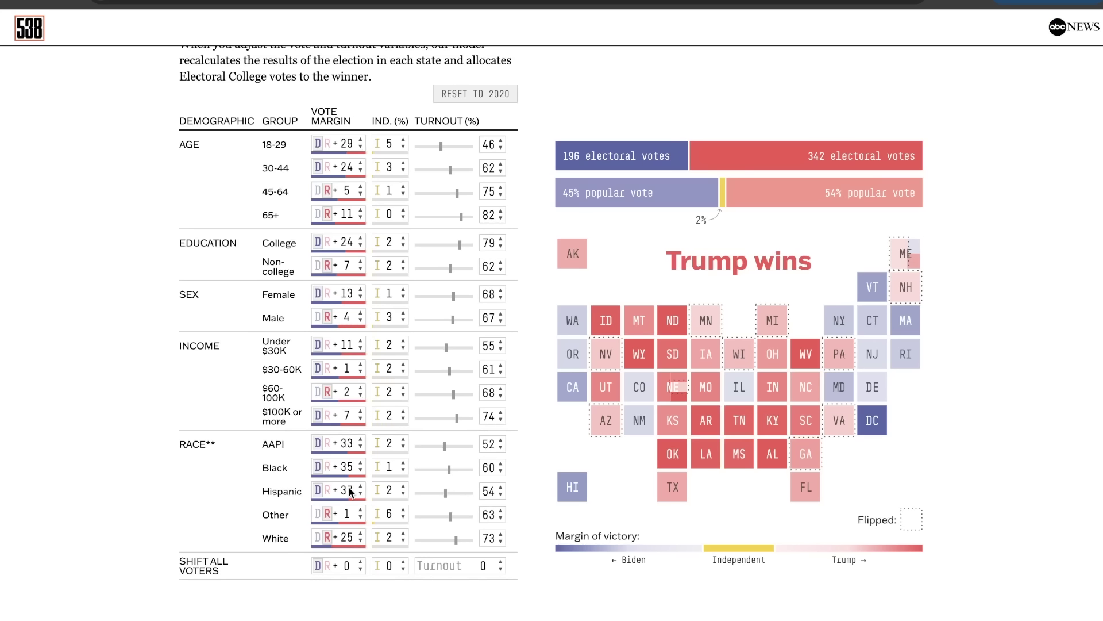
pyautogui.press('BackSpace')
pyautogui.press('BackSpace')
pyautogui.write('0')
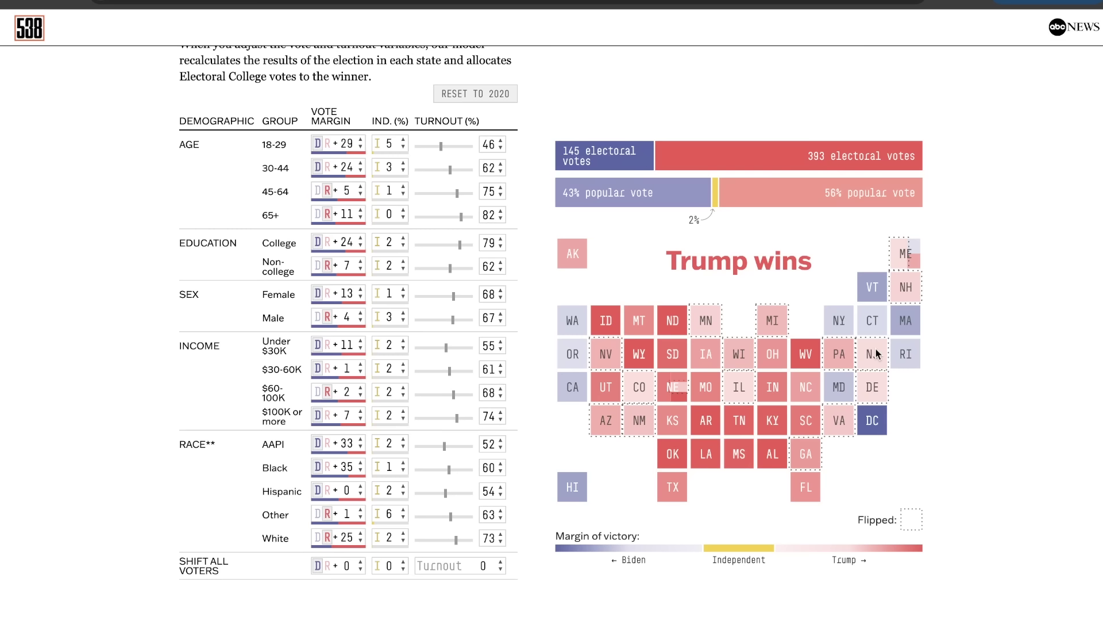
# Step: Examine the state-by-state vote shares and the electoral map for the Voted Once Since 2018 scenario
pyautogui.scroll(-10, 710, 384)
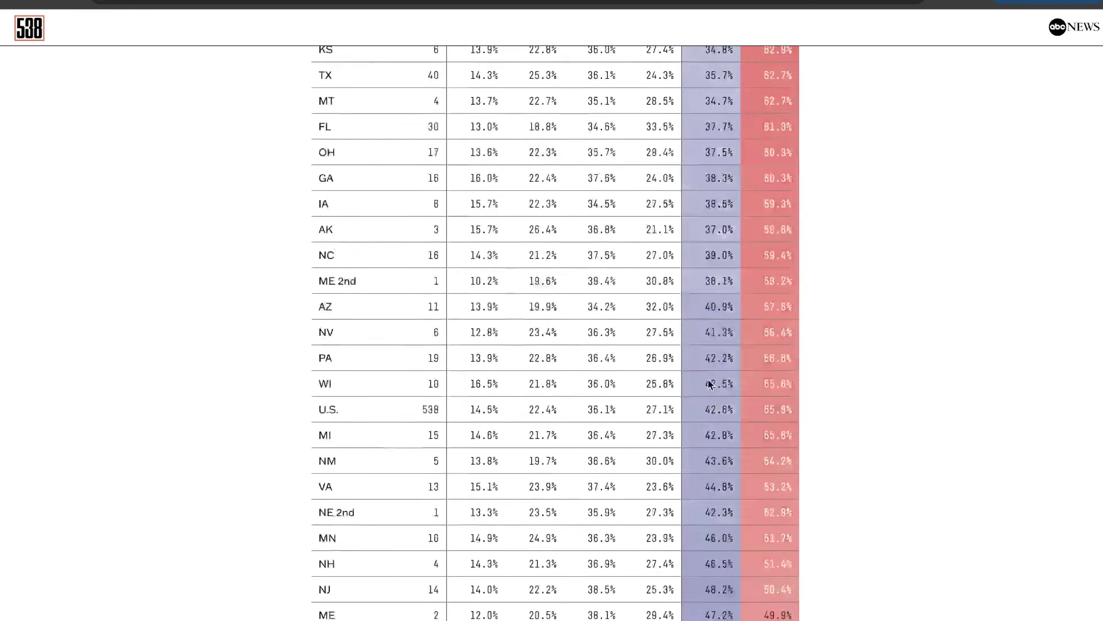
pyautogui.scroll(-8, 711, 384)
pyautogui.scroll(2, 711, 379)
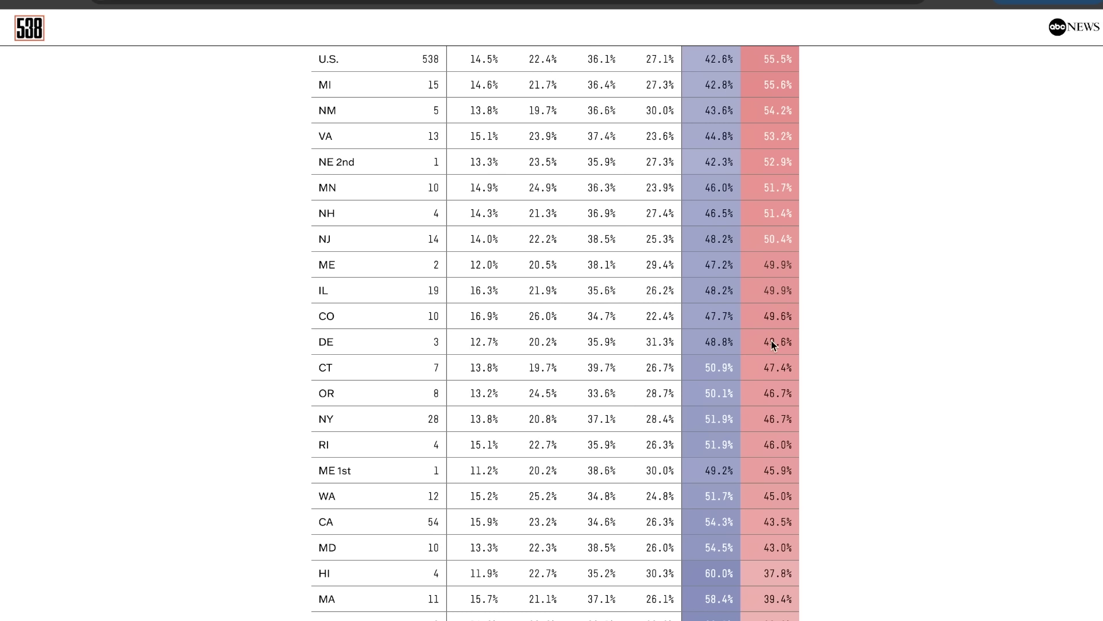
pyautogui.scroll(-3, 771, 341)
pyautogui.scroll(6, 771, 344)
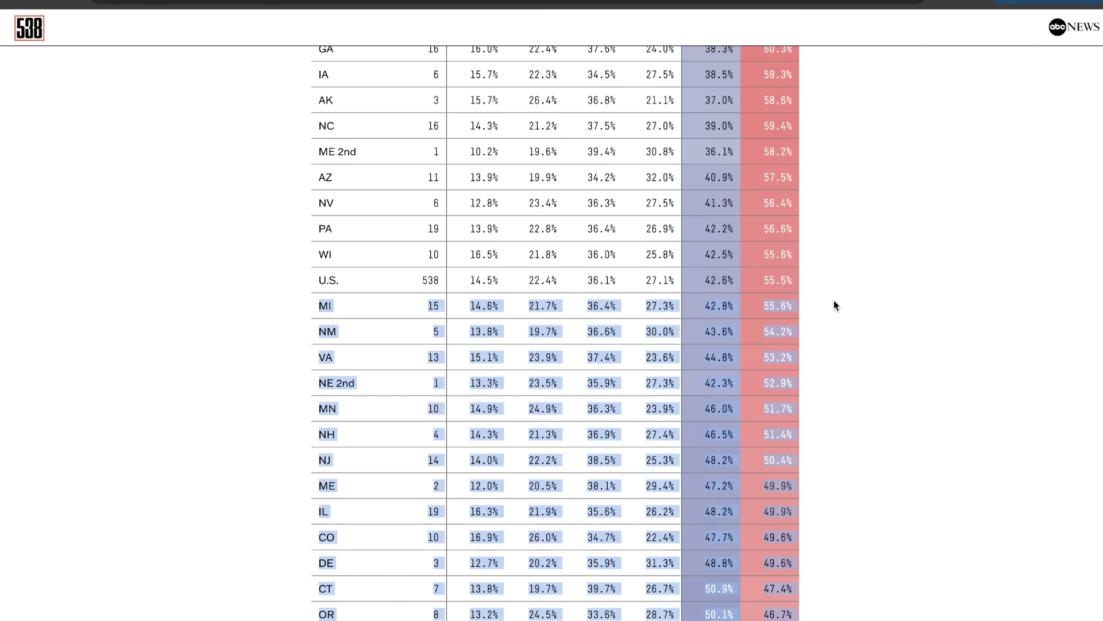
pyautogui.scroll(5, 463, 301)
pyautogui.scroll(12, 463, 302)
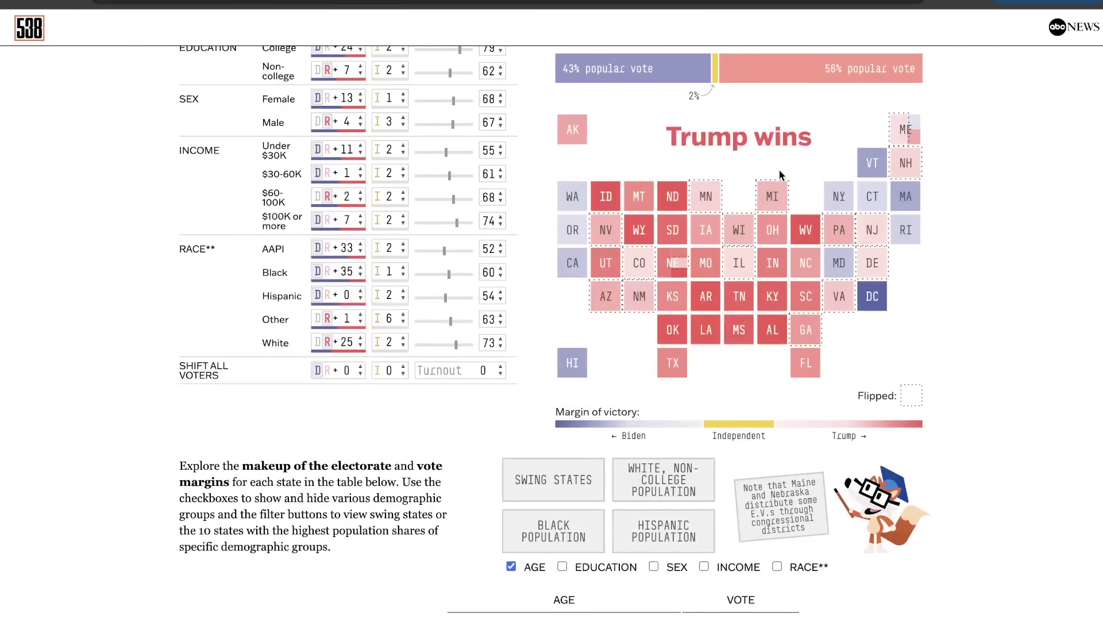
pyautogui.scroll(3, 771, 227)
pyautogui.scroll(2, 770, 236)
pyautogui.scroll(-2, 771, 236)
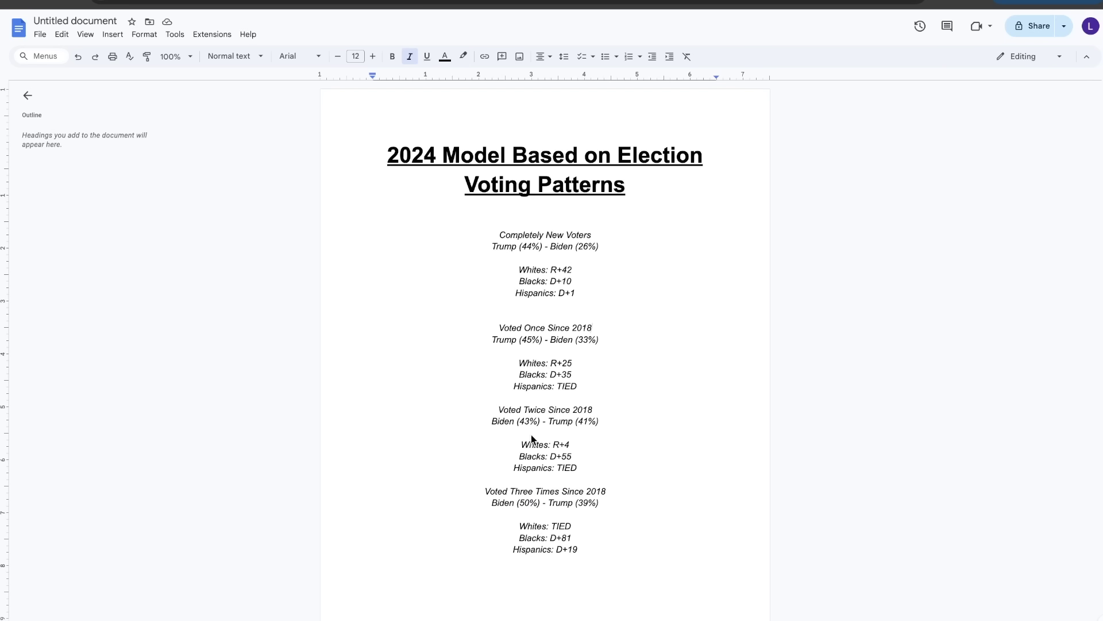
# Step: Check the document's Voted Twice Since 2018 figures and set the simulator's Black vote margin to D+55
pyautogui.moveTo(493, 410); pyautogui.dragTo(612, 457)
pyautogui.click(612, 457)
pyautogui.hotkey('ctrl', 'tab')
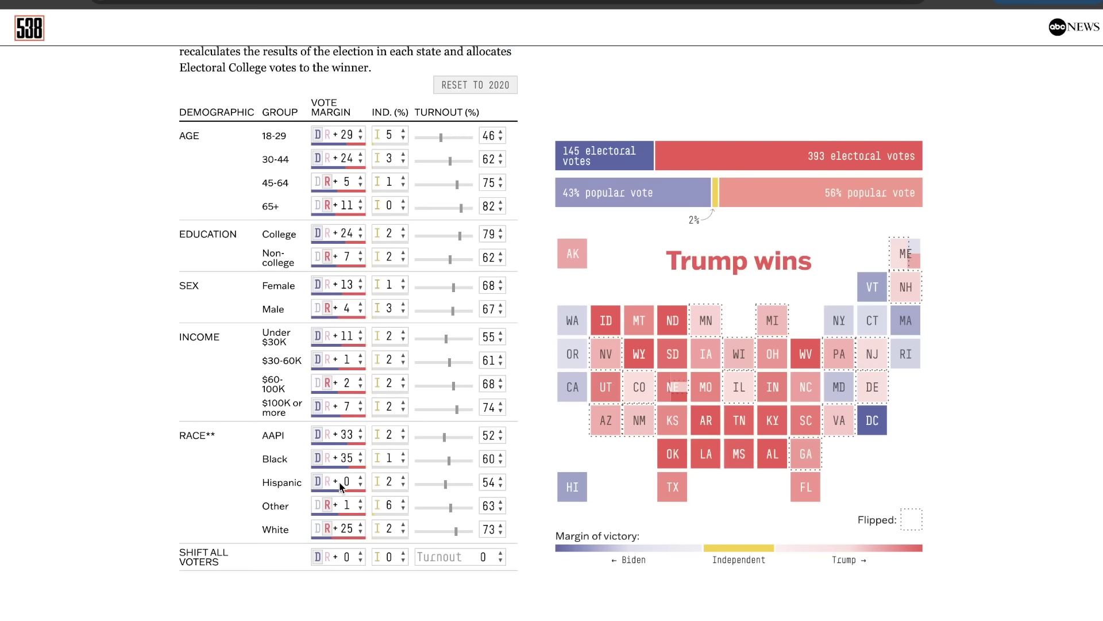
pyautogui.hotkey('ctrl', 'tab')
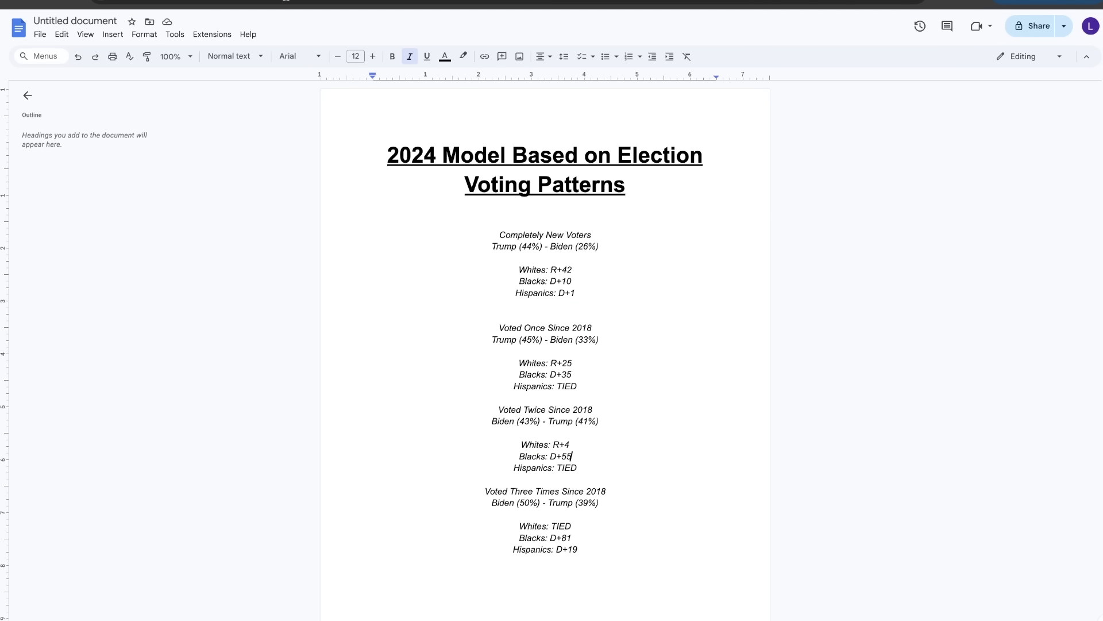
pyautogui.hotkey('ctrl', 'tab')
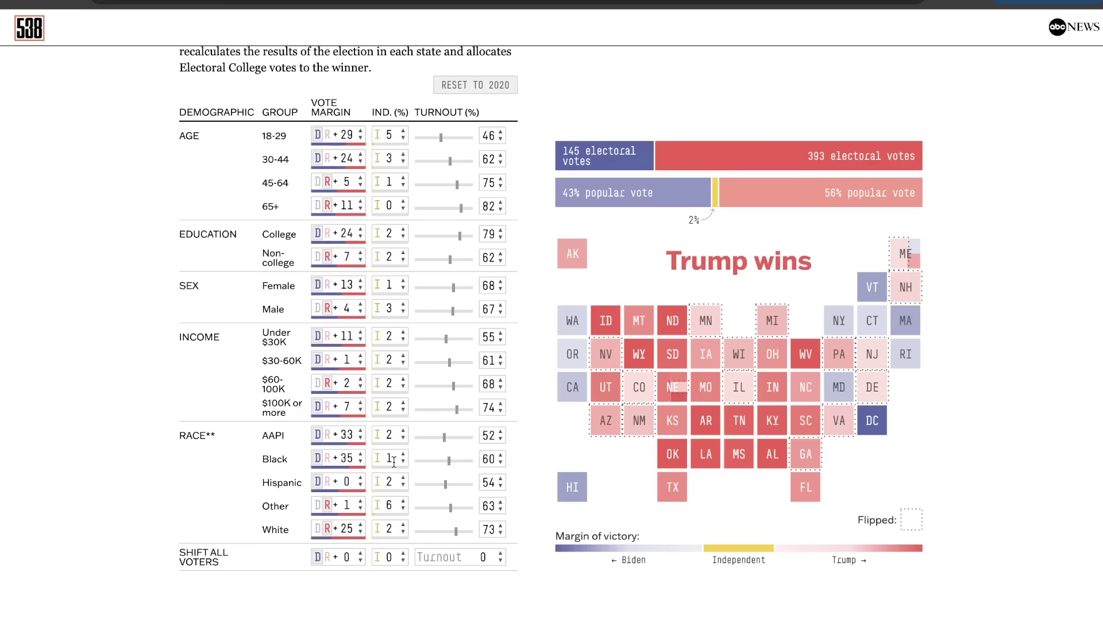
pyautogui.doubleClick(348, 458)
pyautogui.write('55')
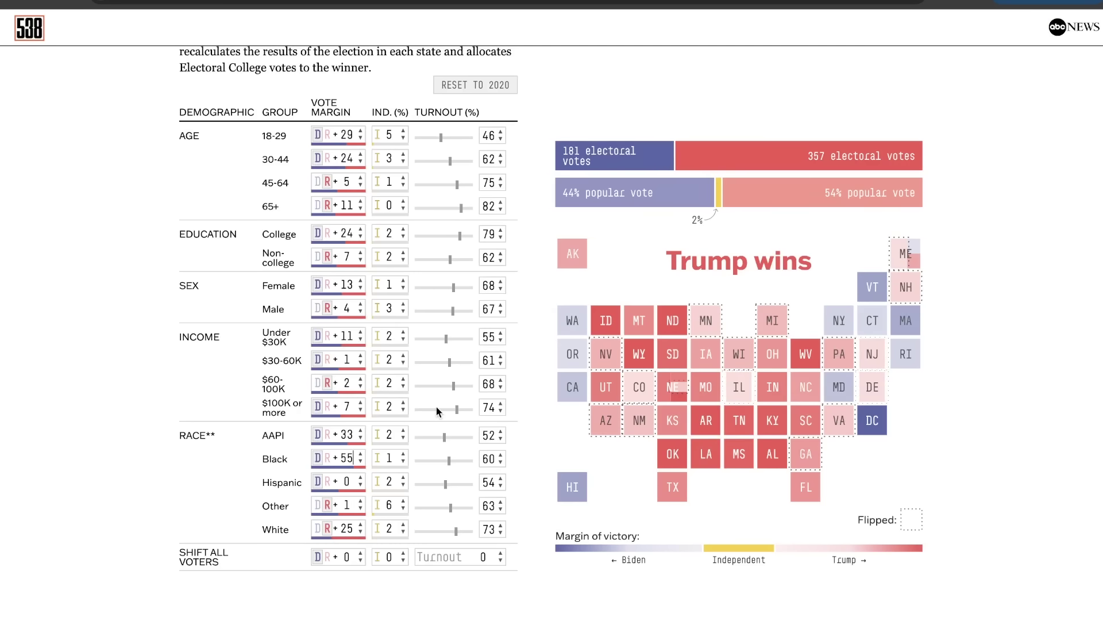
pyautogui.hotkey('ctrl', 'tab')
pyautogui.click(570, 456)
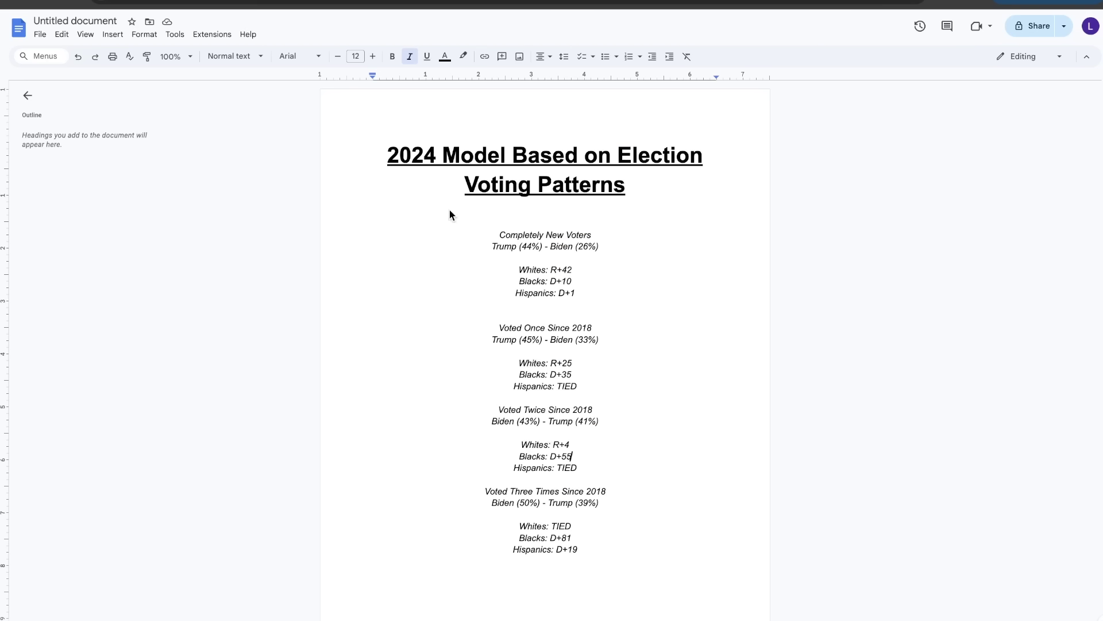
# Step: Set the simulator's White vote margin to R+4 to match the document's Voted Twice Since 2018 group
pyautogui.hotkey('ctrl', 'tab')
pyautogui.doubleClick(348, 529)
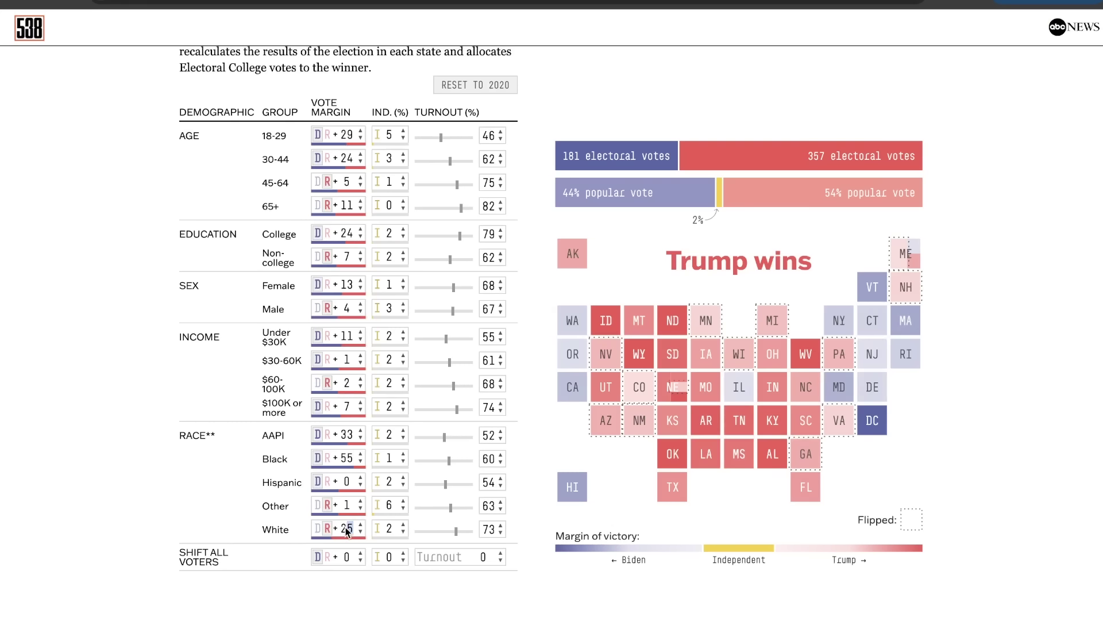
pyautogui.write('4')
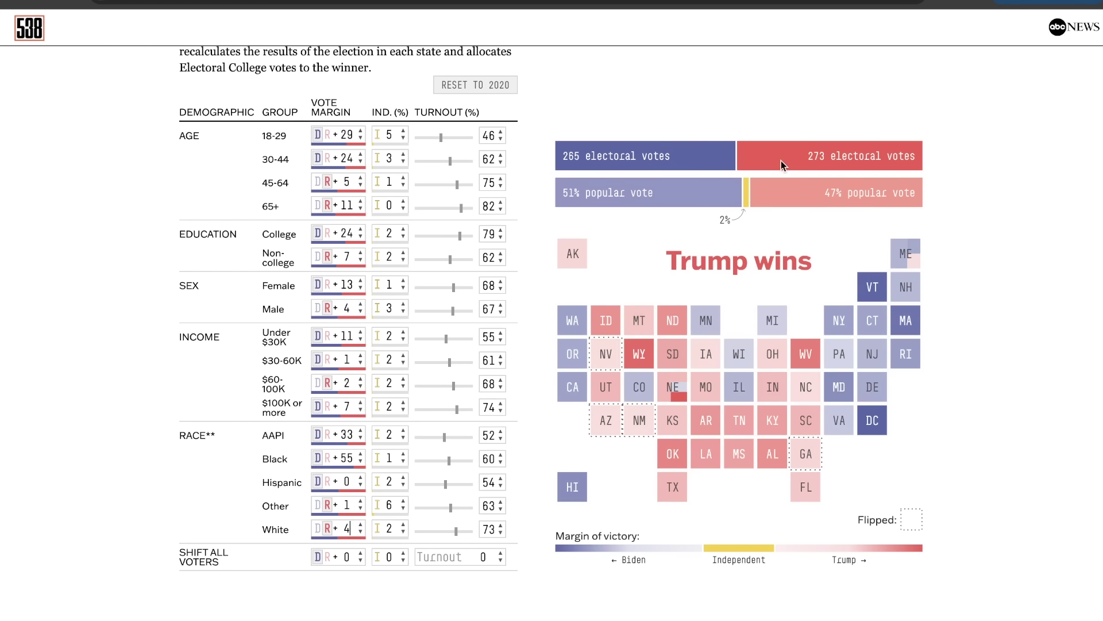
# Step: Examine the electoral vote split and the state-by-state vote shares for the Voted Twice Since 2018 scenario
pyautogui.moveTo(807, 153); pyautogui.dragTo(906, 155)
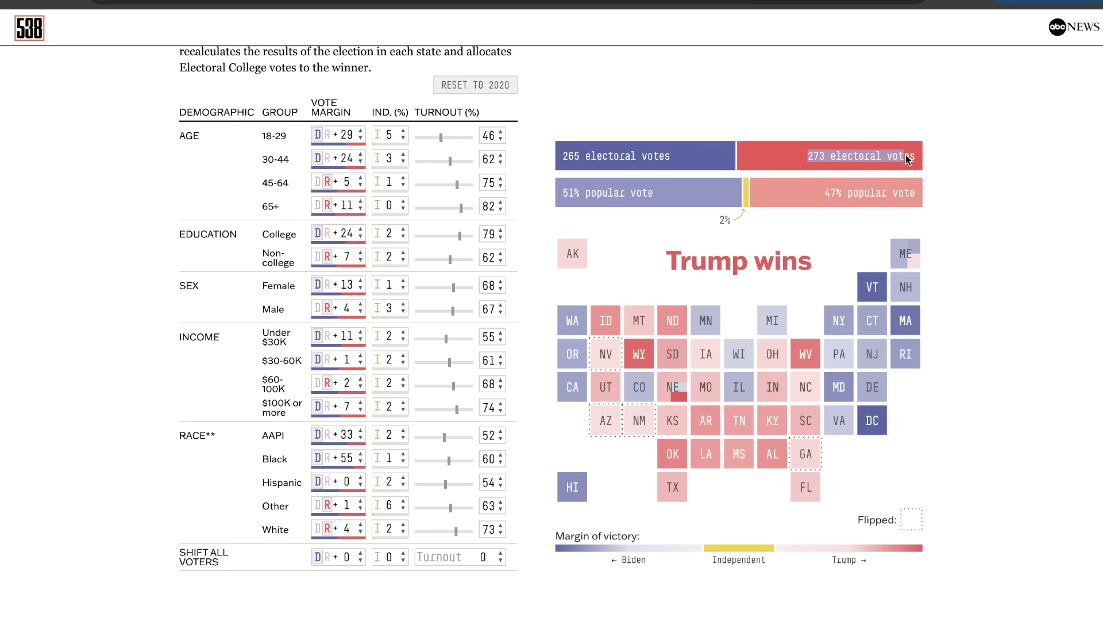
pyautogui.click(905, 154)
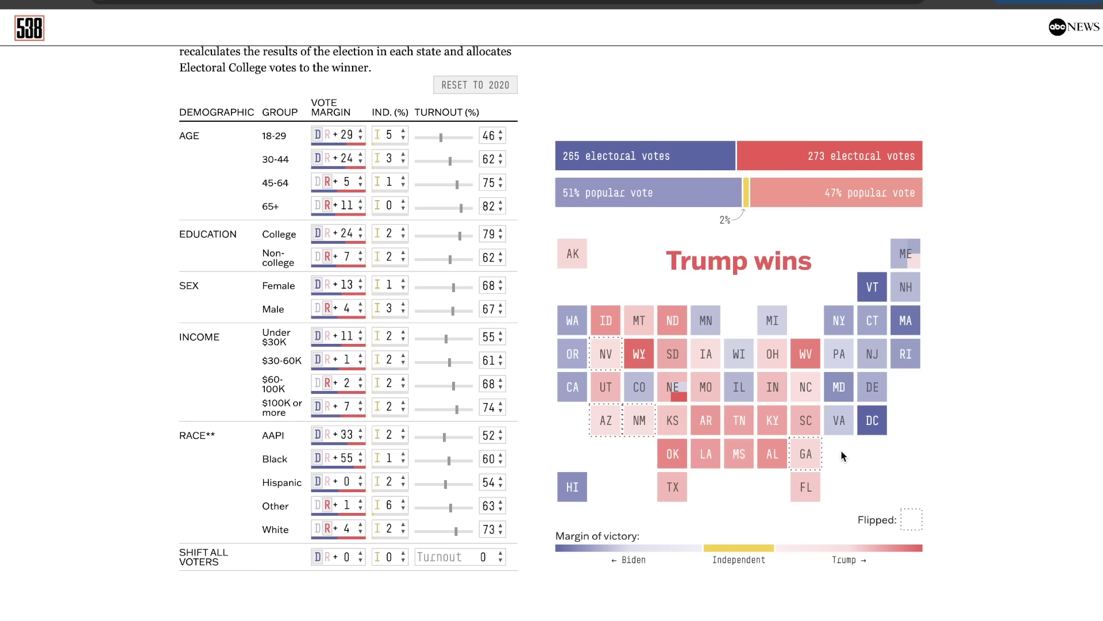
pyautogui.scroll(-20, 652, 305)
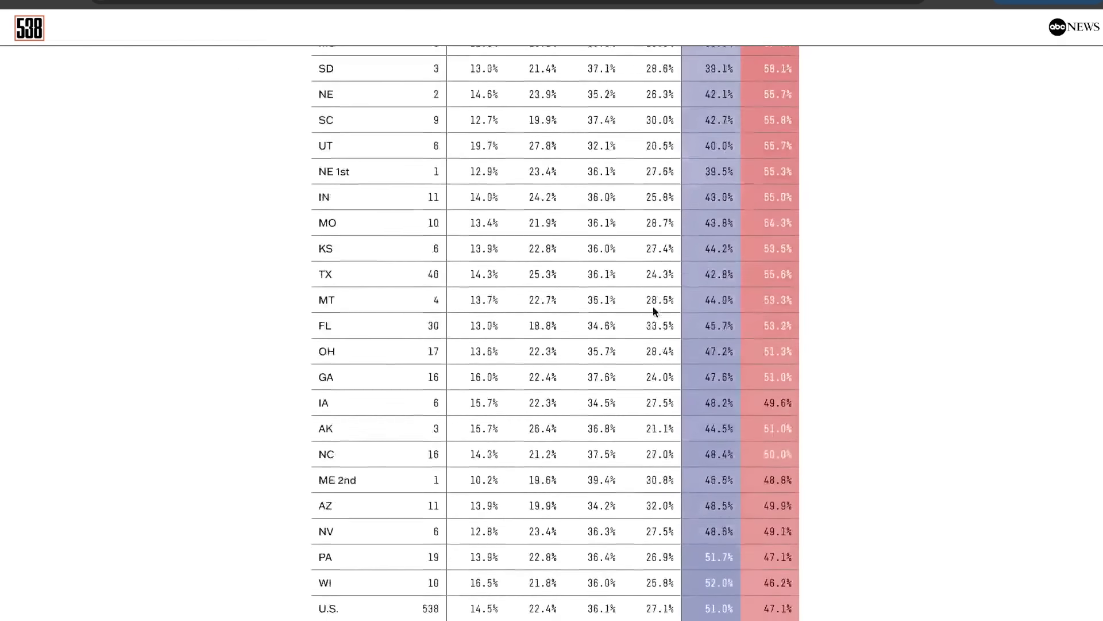
pyautogui.scroll(-3, 652, 308)
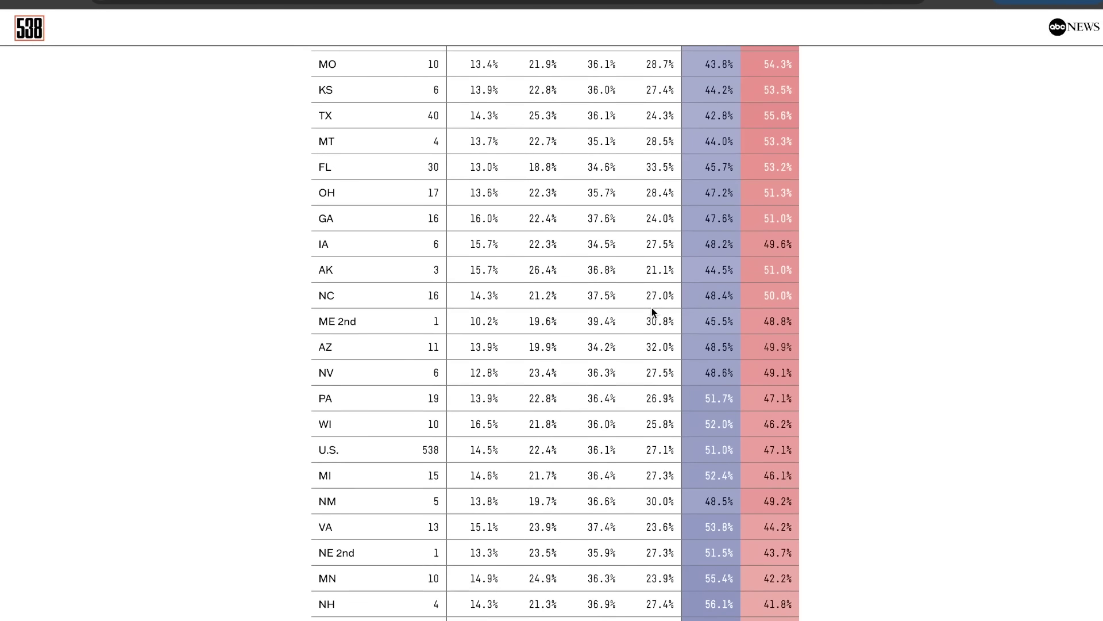
pyautogui.scroll(-3, 384, 331)
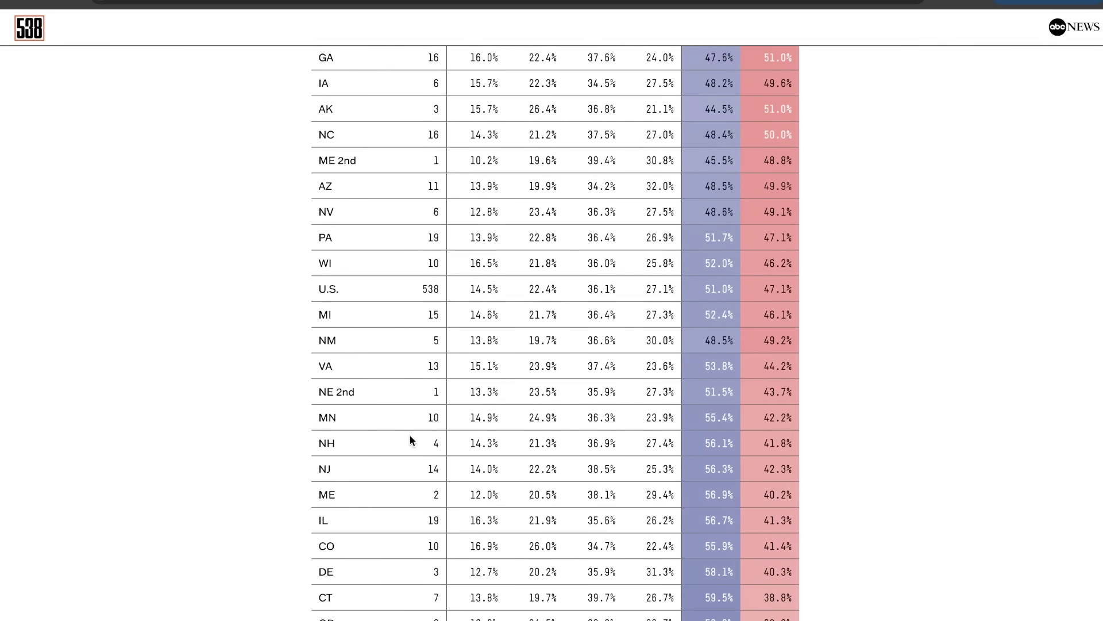
pyautogui.moveTo(808, 341)
pyautogui.mouseDown()
pyautogui.moveTo(605, 339)
pyautogui.moveTo(805, 342)
pyautogui.mouseUp()
pyautogui.click(806, 342)
pyautogui.scroll(10, 768, 219)
pyautogui.scroll(3, 767, 215)
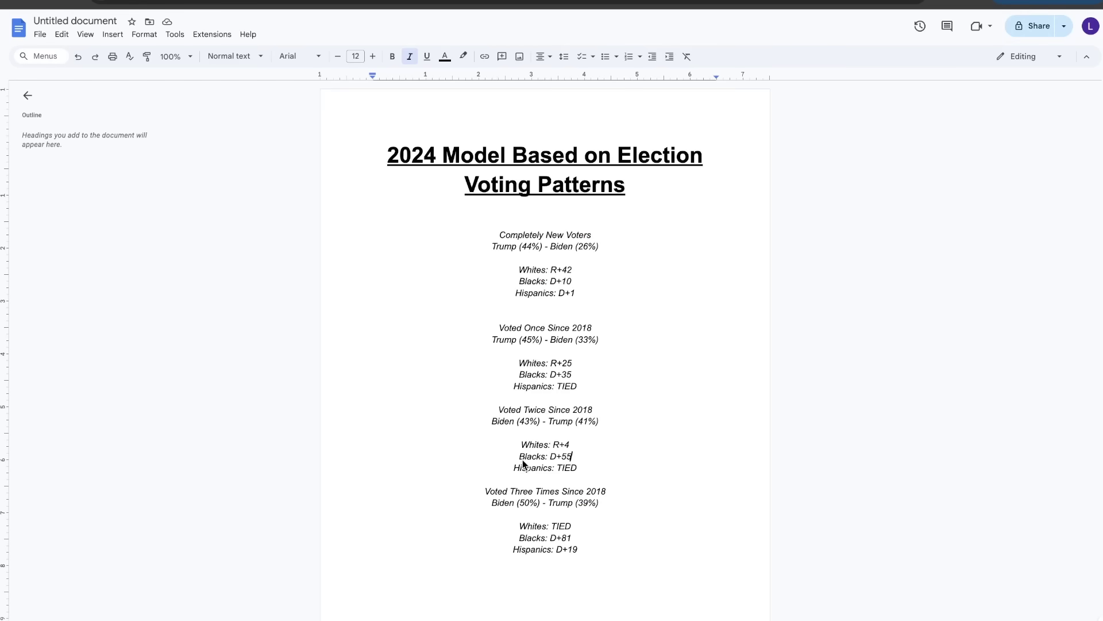
# Step: Check the document's Voted Three Times Since 2018 figures and set the simulator's White vote margin to 0
pyautogui.scroll(-2, 521, 461)
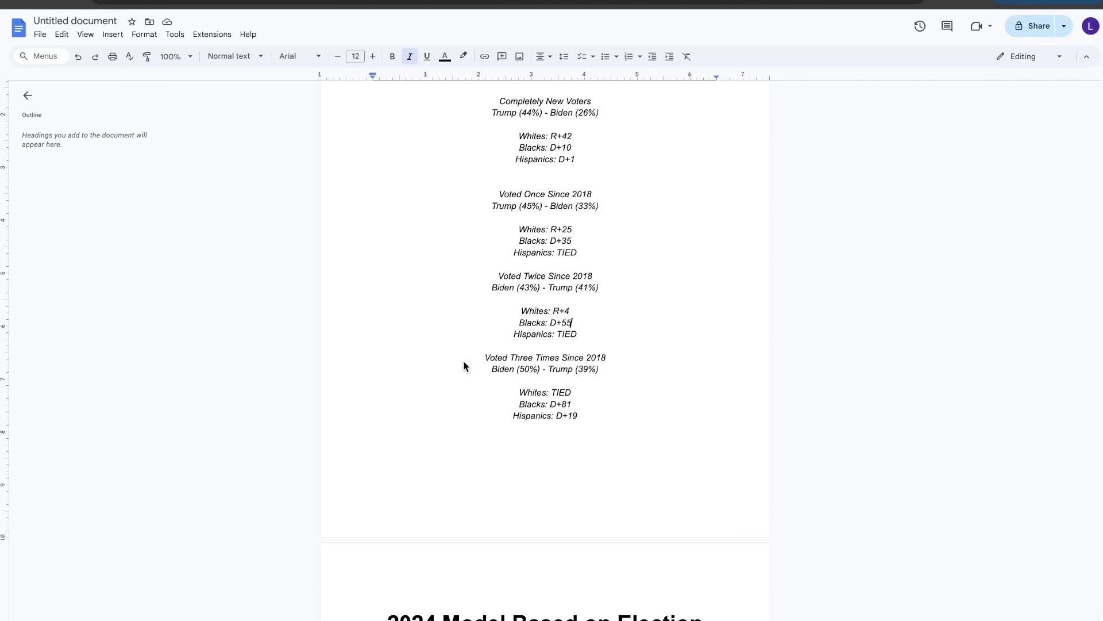
pyautogui.moveTo(476, 358); pyautogui.dragTo(441, 350)
pyautogui.click(613, 406)
pyautogui.click(574, 377)
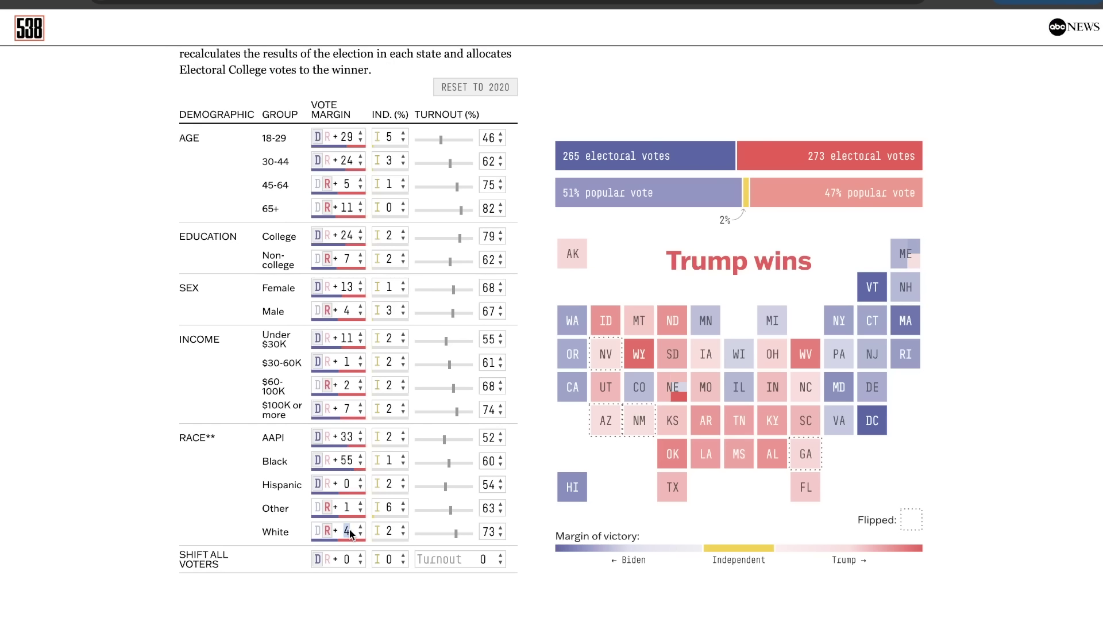
pyautogui.write('0')
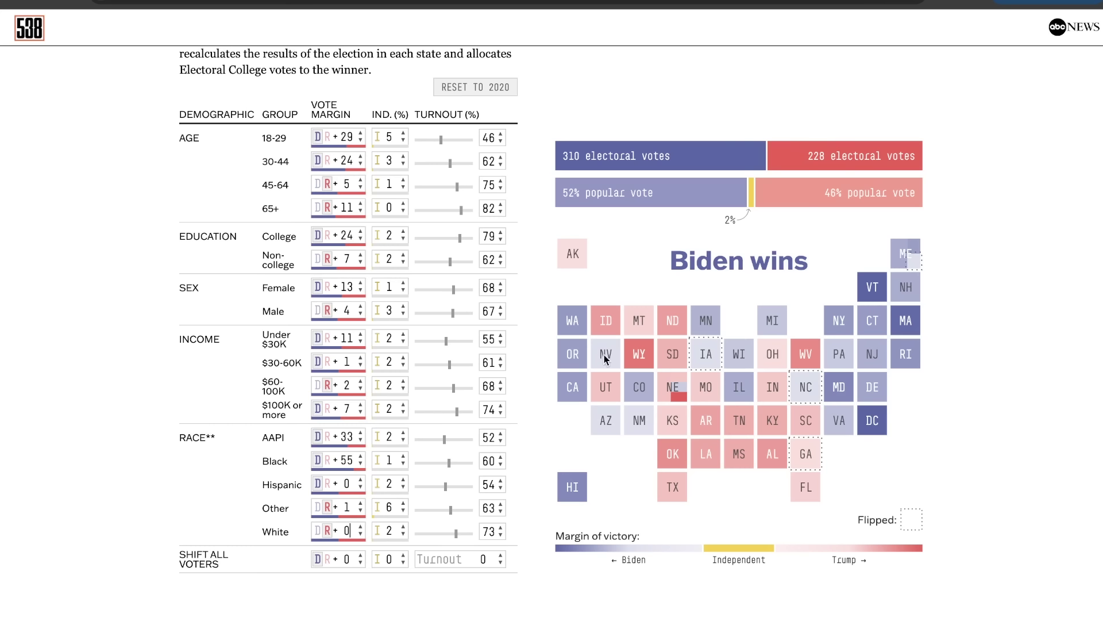
# Step: Set the Black vote margin to D+81 and the Hispanic margin to D+19, per the document's Voted Three Times figures
pyautogui.hotkey('ctrl', 'Tab')
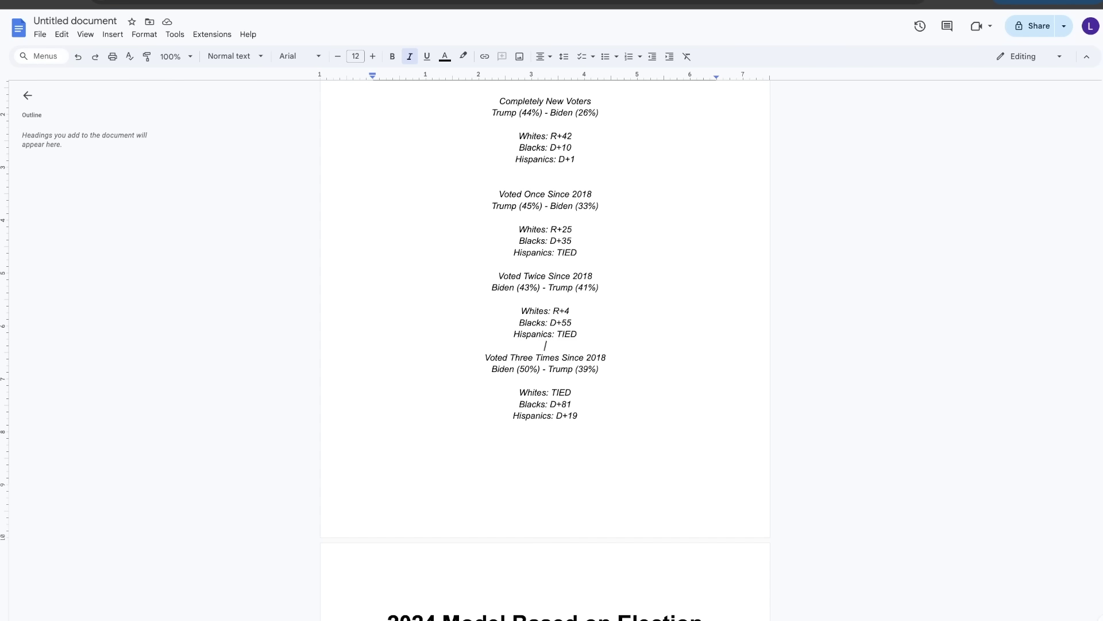
pyautogui.hotkey('ctrl', 'Tab')
pyautogui.doubleClick(344, 459)
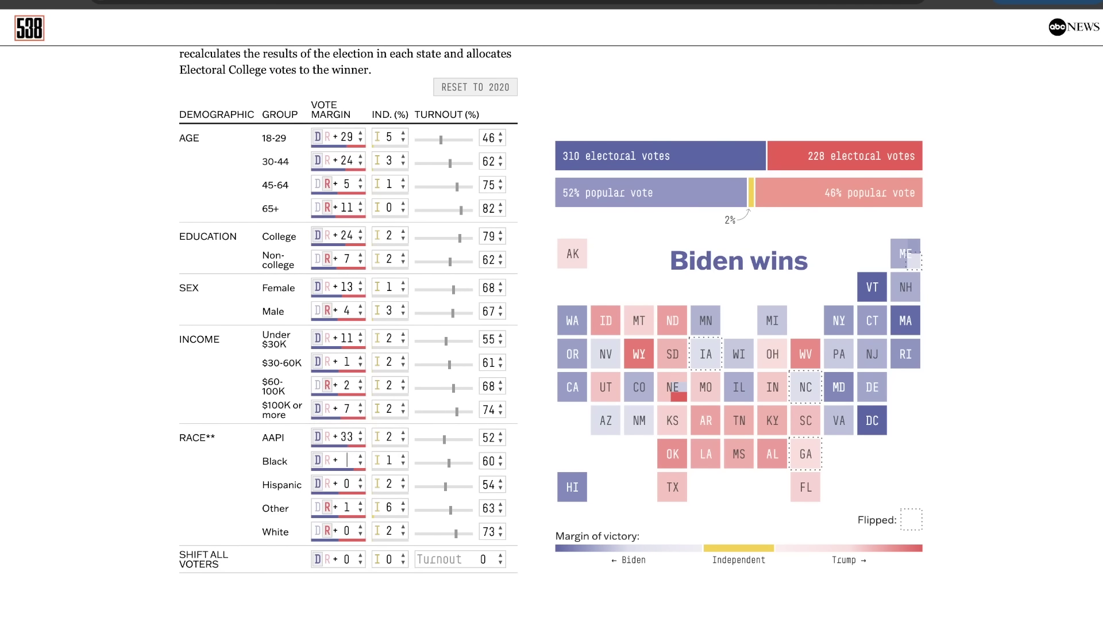
pyautogui.write('81')
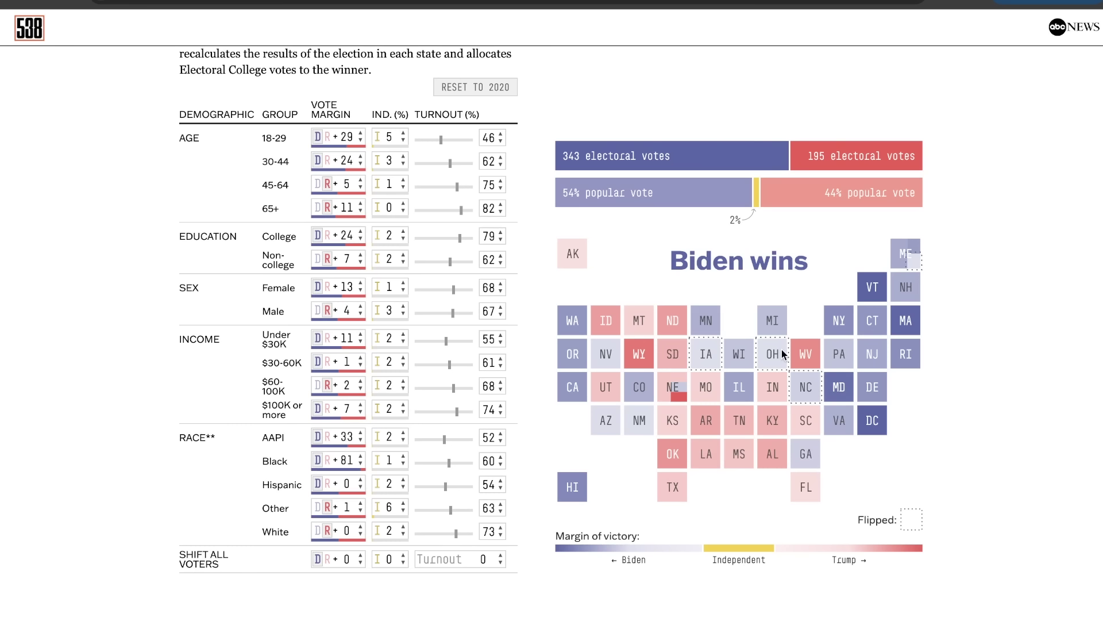
pyautogui.hotkey('ctrl', 'Tab')
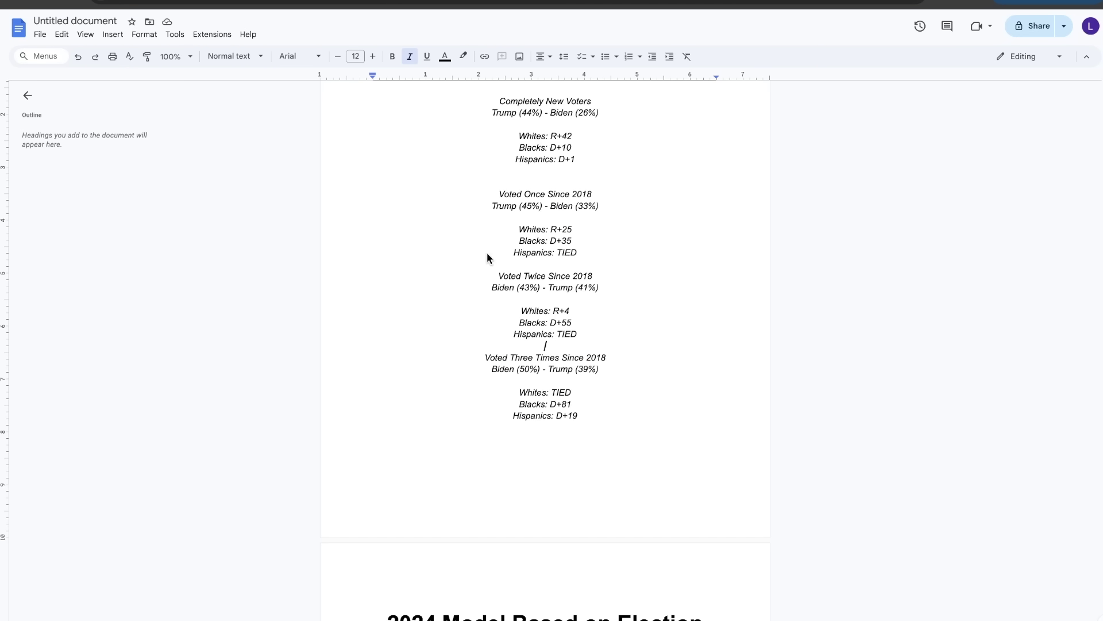
pyautogui.hotkey('ctrl', 'shift', 'Tab')
pyautogui.doubleClick(345, 485)
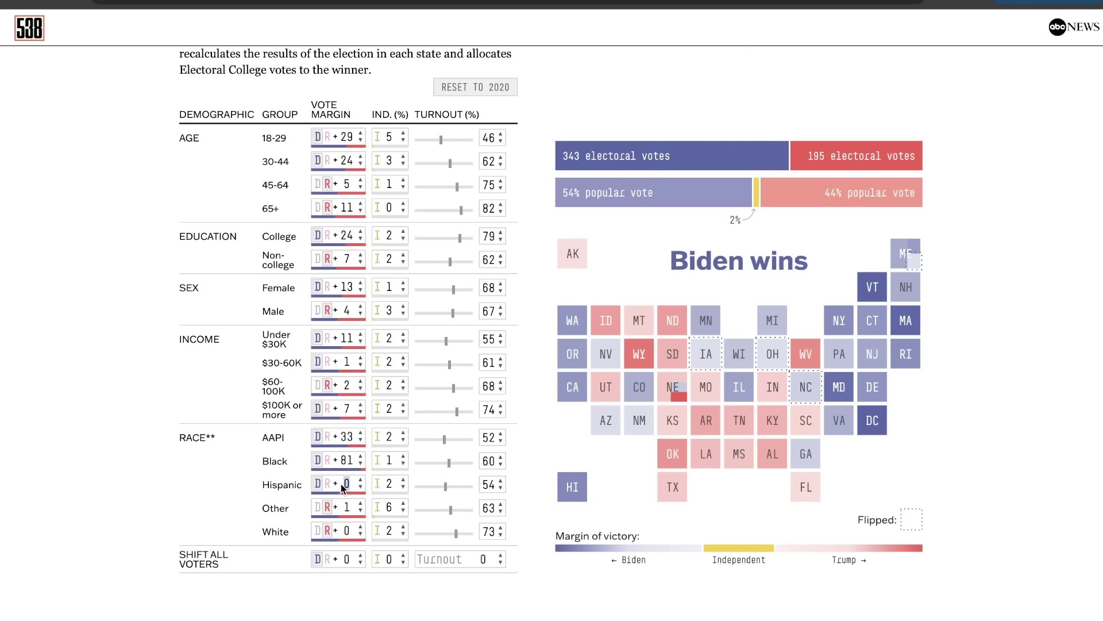
pyautogui.write('19')
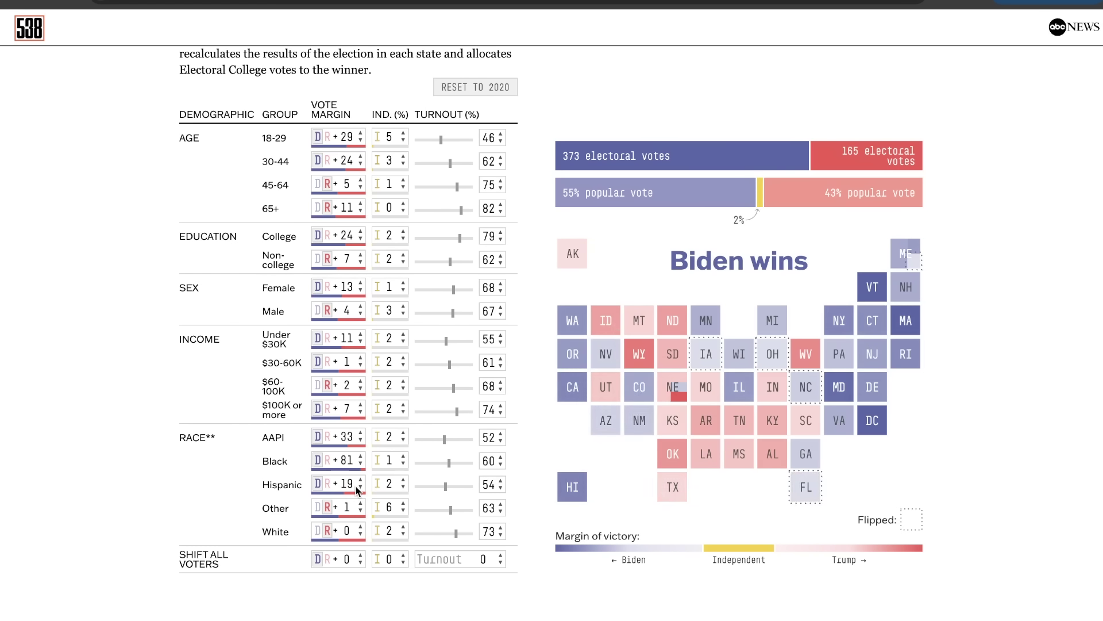
# Step: Try a White vote margin of R+4 in the Voted Three Times scenario and return it to 0
pyautogui.doubleClick(346, 531)
pyautogui.write('4')
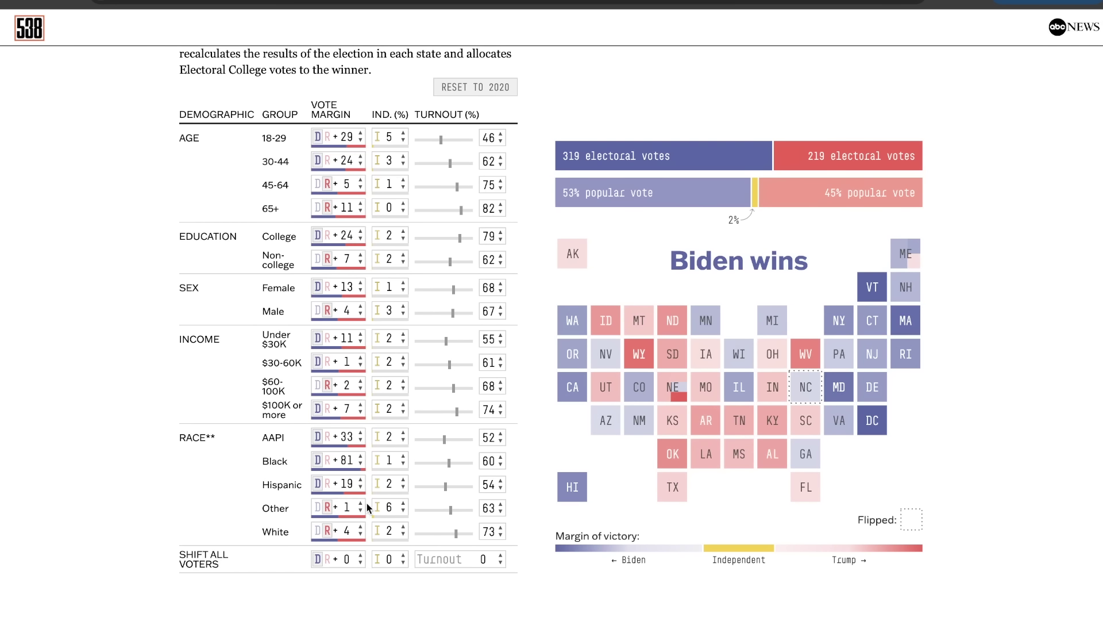
pyautogui.press('BackSpace')
pyautogui.write('0')
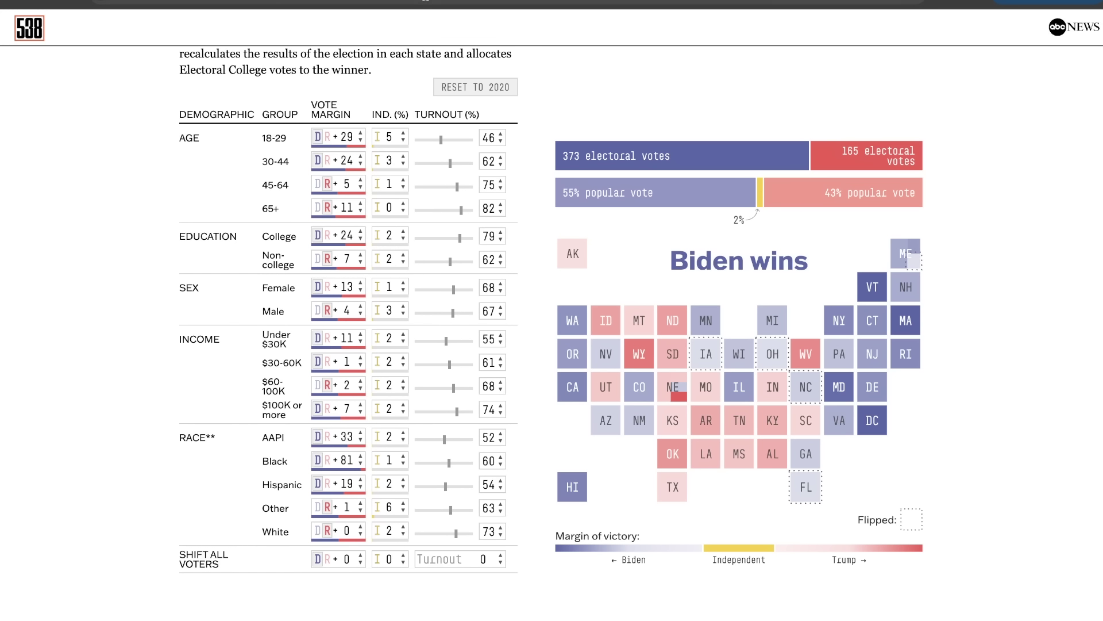
# Step: Review the overall Trump and Biden percentages and margin in the document's Averaging Out All Voters section
pyautogui.click(446, 3)
pyautogui.scroll(-3, 660, 315)
pyautogui.scroll(-3, 660, 310)
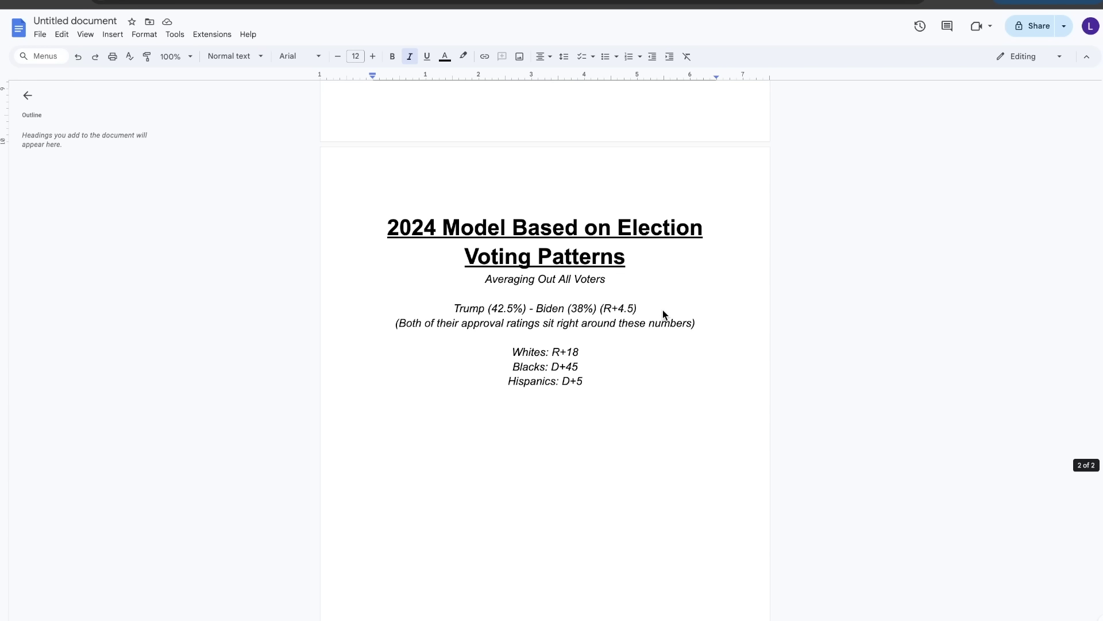
pyautogui.moveTo(384, 227); pyautogui.dragTo(669, 398)
pyautogui.click(669, 398)
pyautogui.moveTo(456, 308); pyautogui.dragTo(648, 308)
pyautogui.click(647, 309)
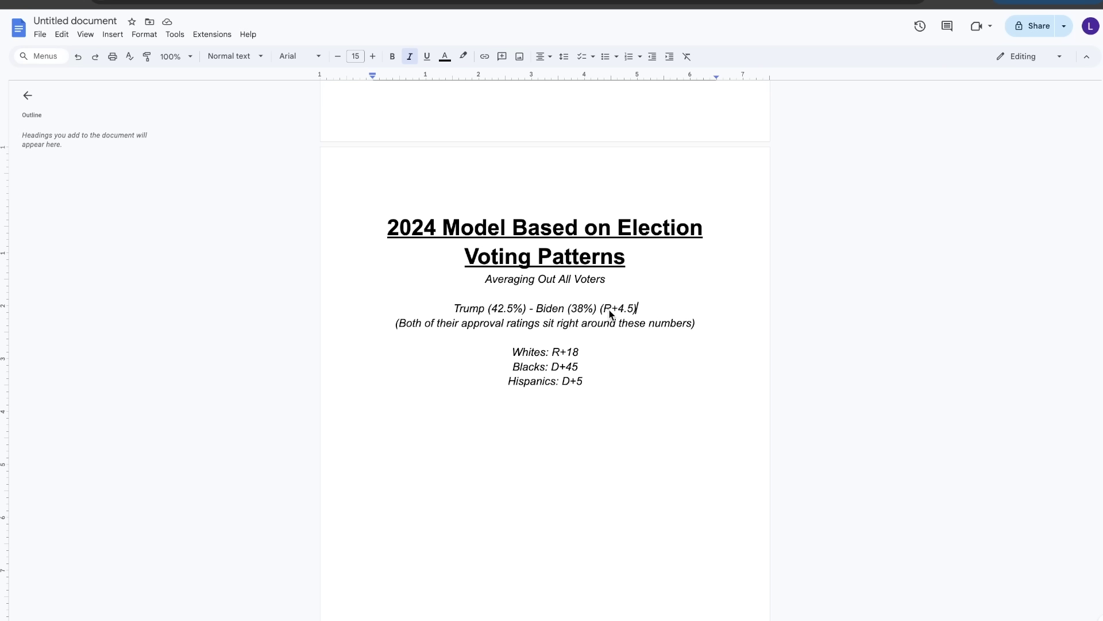
pyautogui.moveTo(618, 310); pyautogui.dragTo(631, 314)
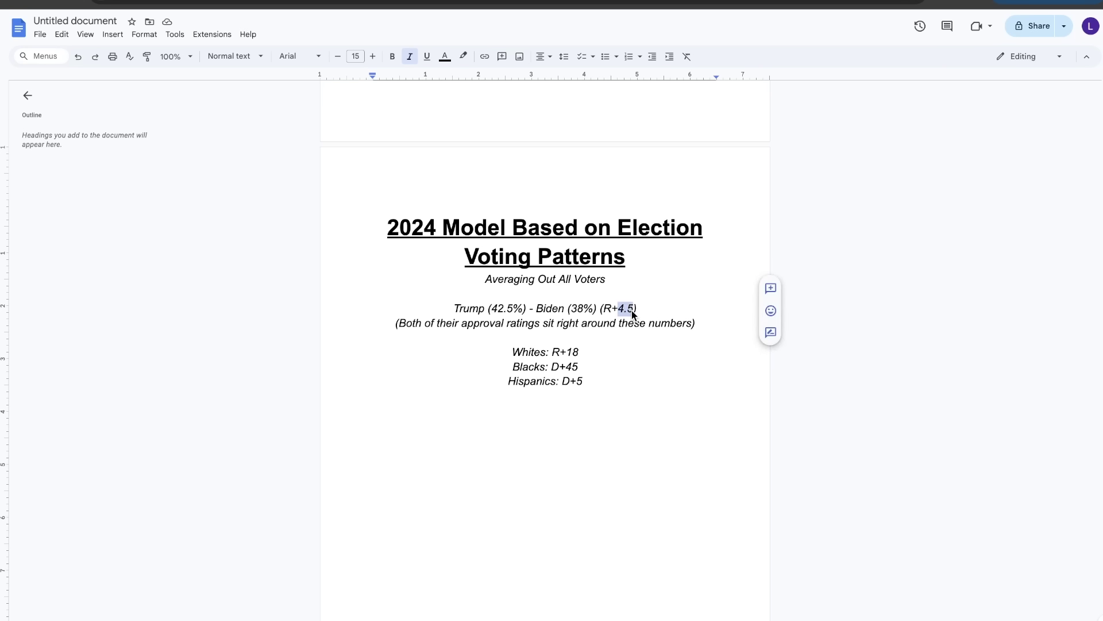
pyautogui.click(632, 310)
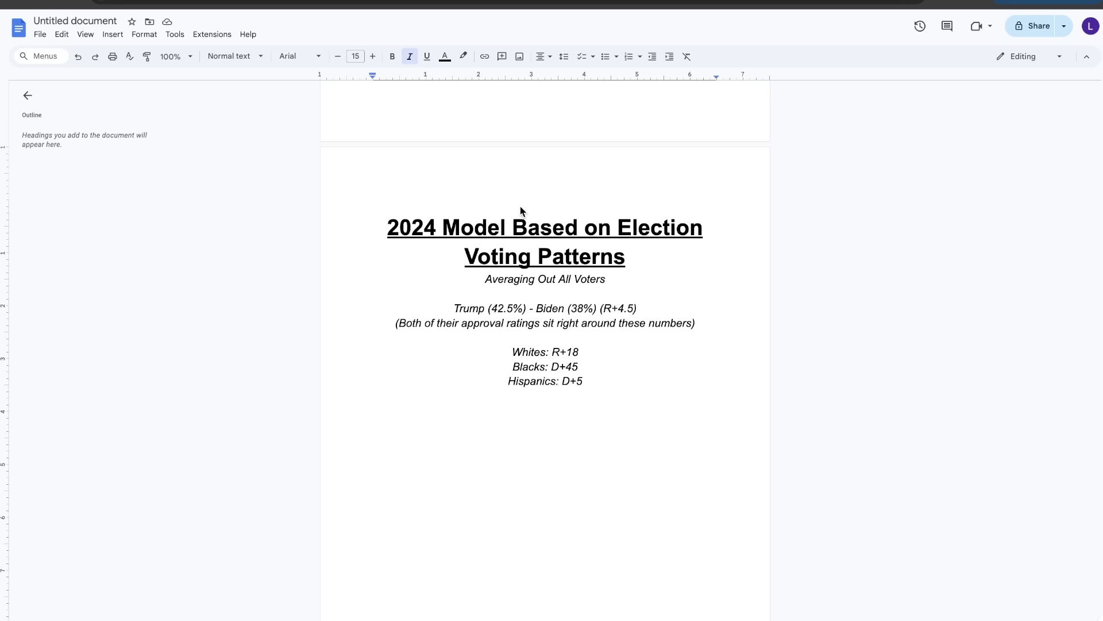
pyautogui.moveTo(536, 310); pyautogui.dragTo(598, 312)
pyautogui.click(598, 312)
pyautogui.moveTo(455, 309); pyautogui.dragTo(526, 309)
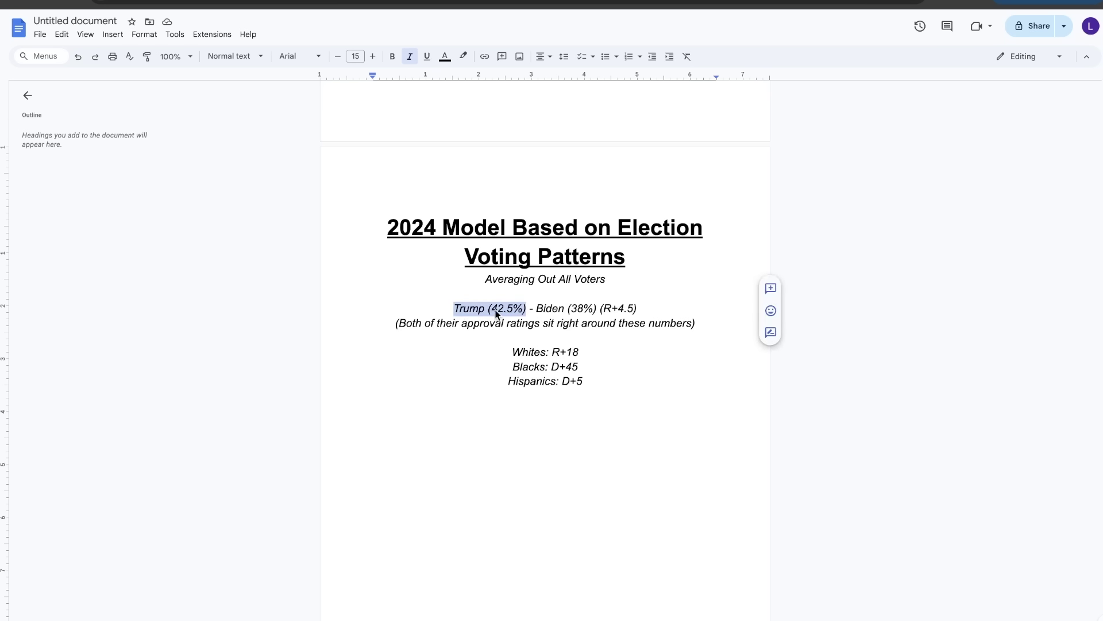
pyautogui.moveTo(450, 310); pyautogui.dragTo(659, 312)
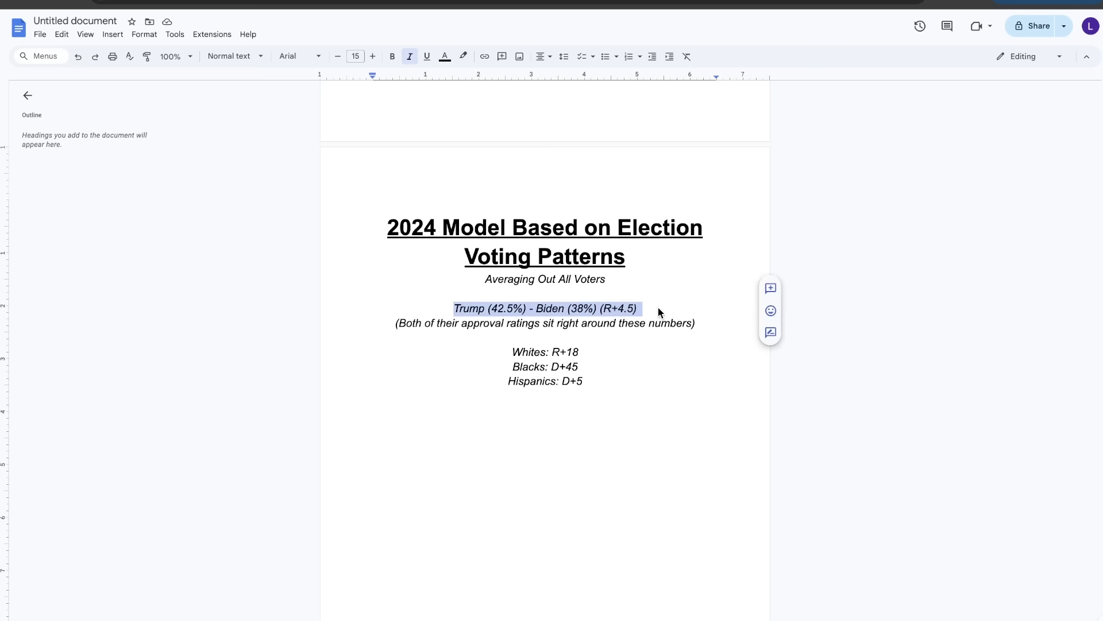
# Step: Check the averaged race margins in the document and set the simulator's White vote margin to R+18
pyautogui.scroll(-1, 549, 390)
pyautogui.click(549, 389)
pyautogui.moveTo(509, 313); pyautogui.dragTo(619, 350)
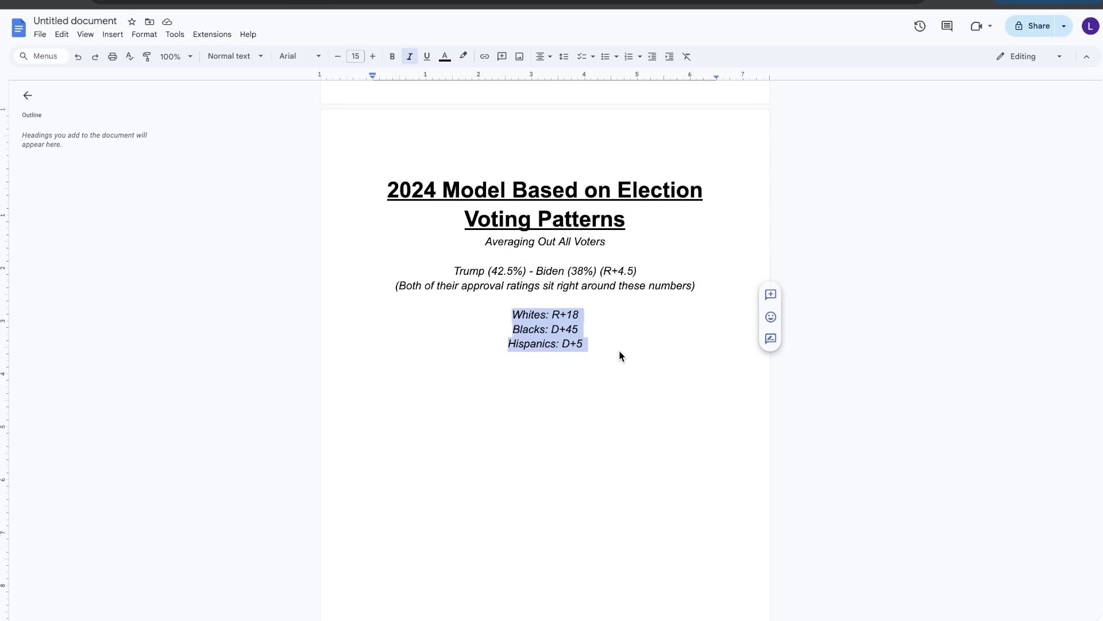
pyautogui.click(619, 351)
pyautogui.hotkey('ctrl', 'Tab')
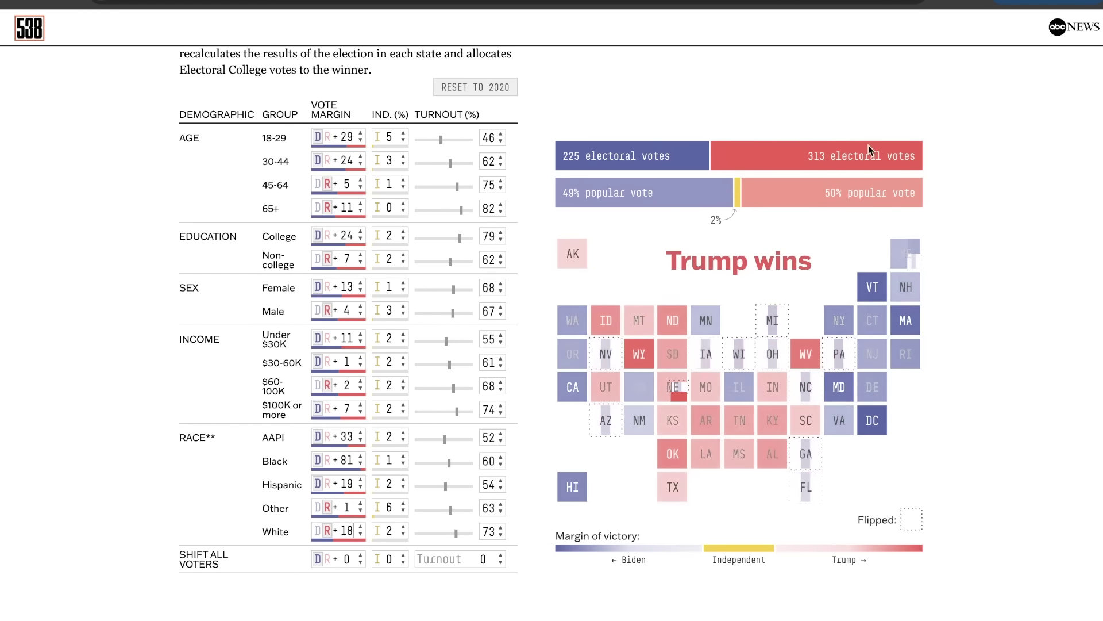
# Step: Set the averaged Black vote margin to D+45 and Hispanic margin to D+5, and look over the resulting electoral votes
pyautogui.hotkey('ctrl', 'shift', 'Tab')
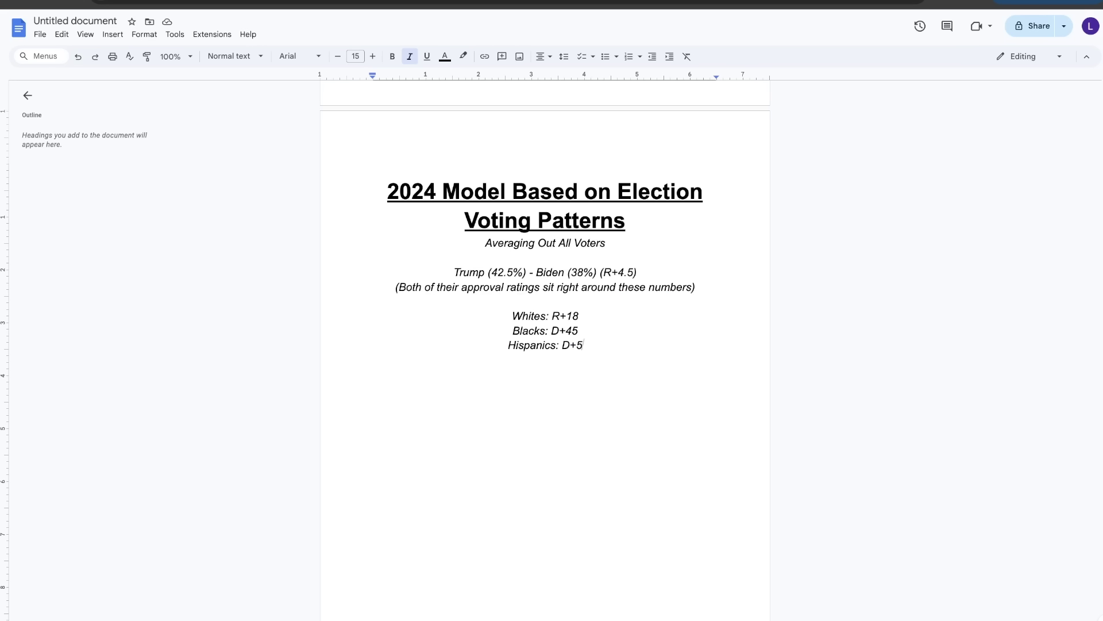
pyautogui.hotkey('ctrl', 'Tab')
pyautogui.click(360, 464)
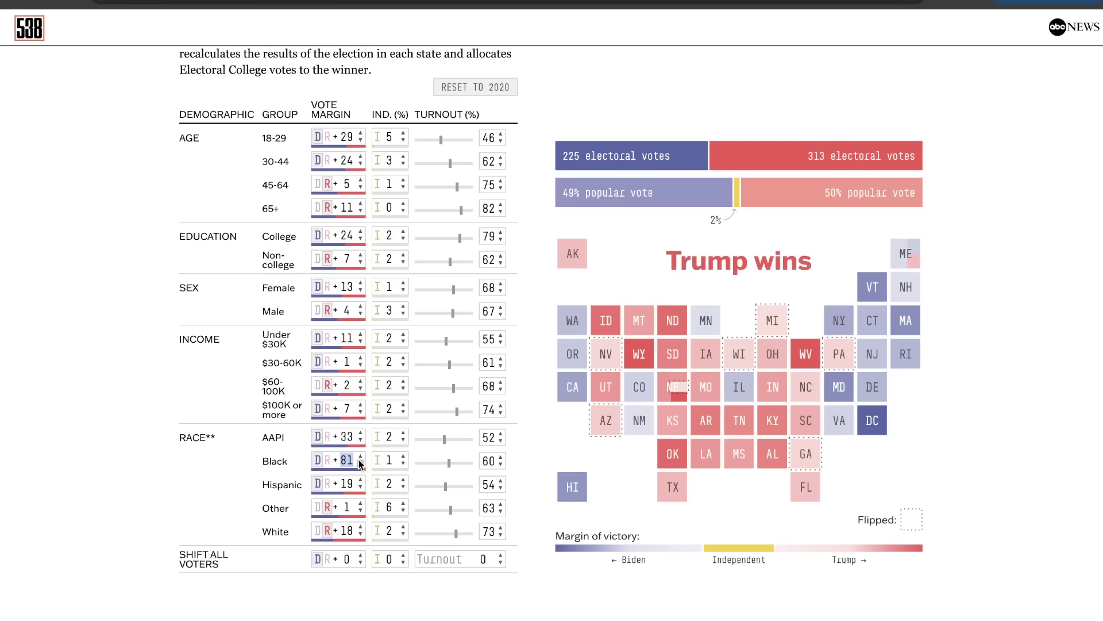
pyautogui.write('45')
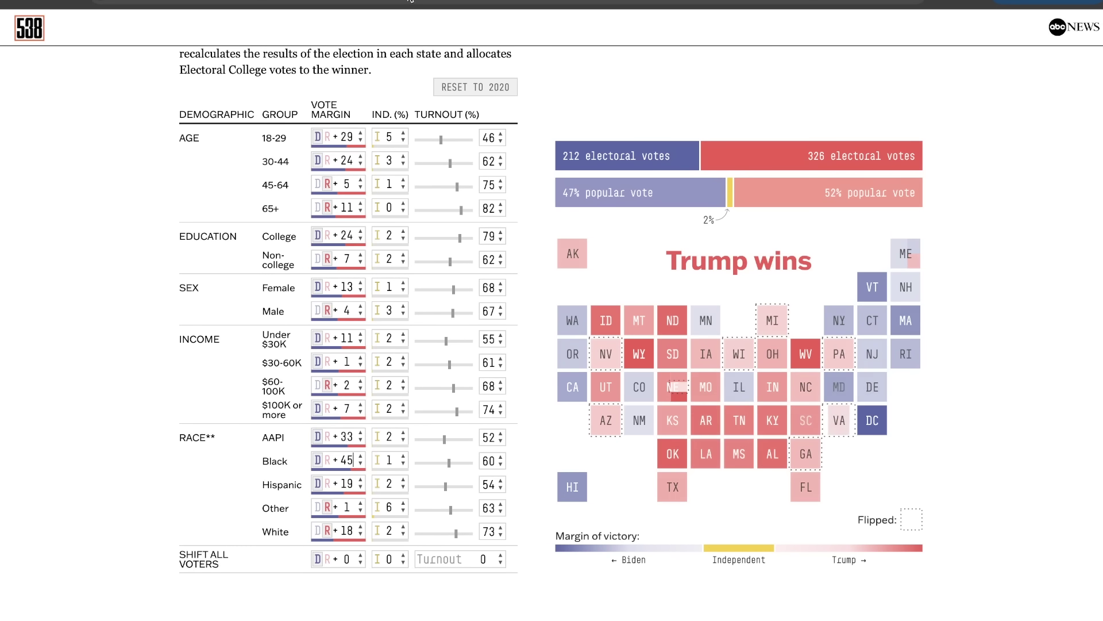
pyautogui.hotkey('ctrl', 'shift', 'Tab')
pyautogui.hotkey('ctrl', 'Tab')
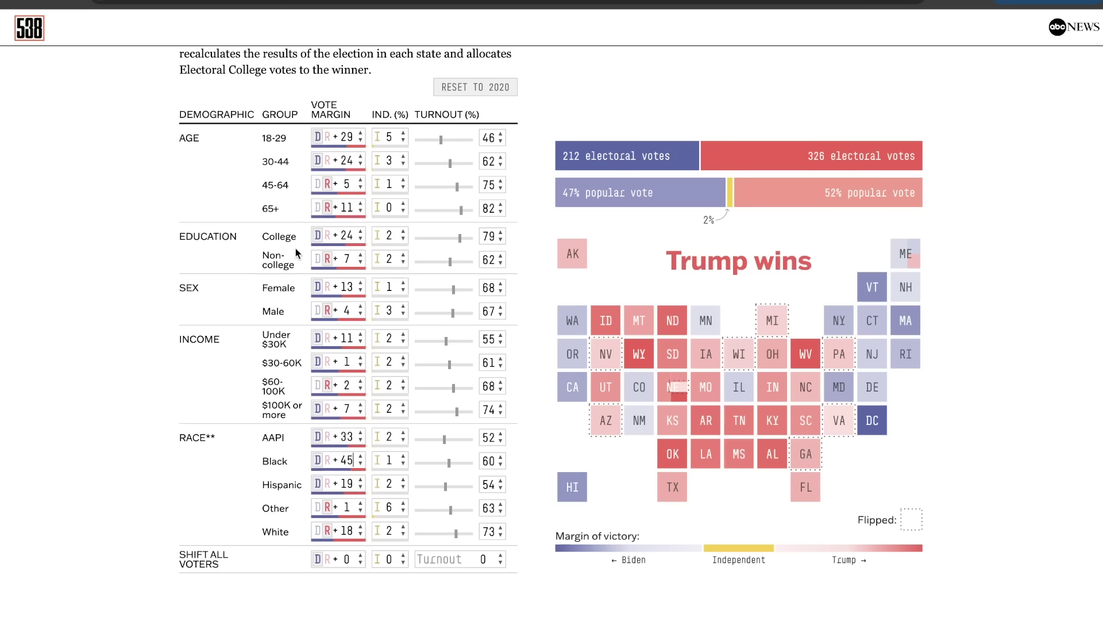
pyautogui.moveTo(343, 484); pyautogui.dragTo(357, 484)
pyautogui.write('5')
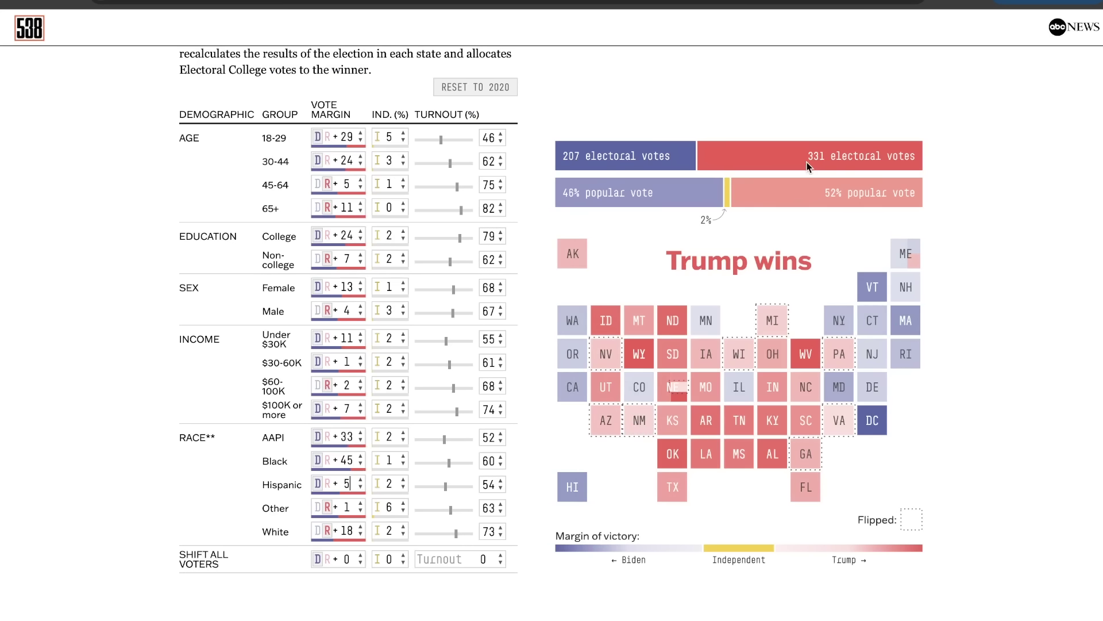
pyautogui.moveTo(807, 156); pyautogui.dragTo(815, 156)
pyautogui.scroll(-13, 580, 177)
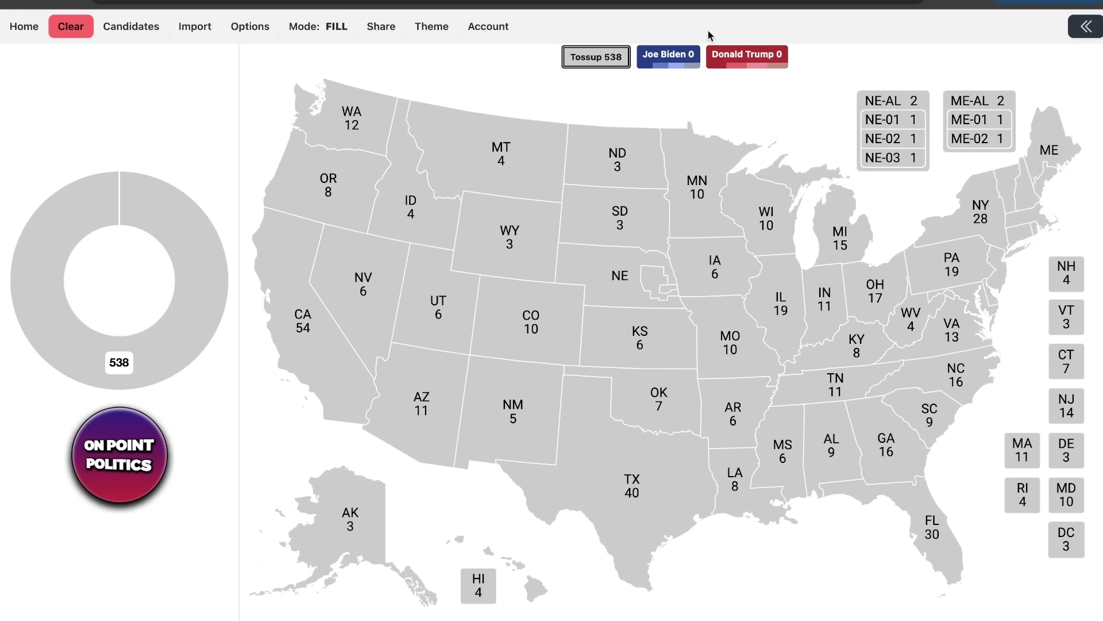
# Step: Assign Utah, Idaho, Wyoming, Montana, North Dakota and South Dakota to Donald Trump in the darkest red on the electoral map
pyautogui.click(736, 56)
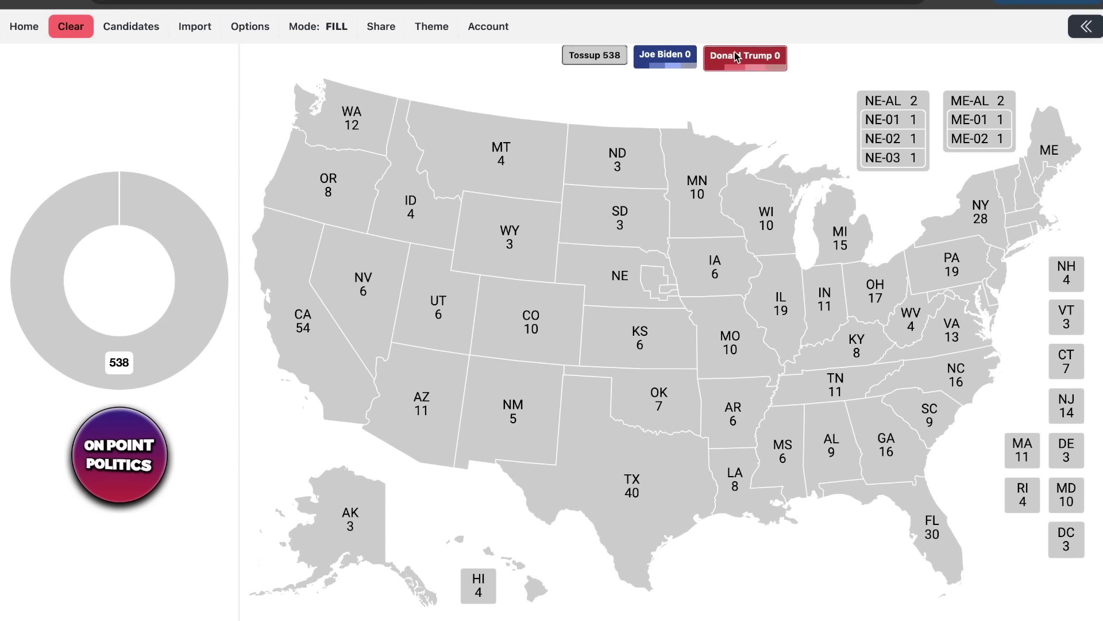
pyautogui.click(436, 319)
pyautogui.click(411, 216)
pyautogui.click(509, 236)
pyautogui.click(500, 155)
pyautogui.click(616, 161)
pyautogui.click(619, 221)
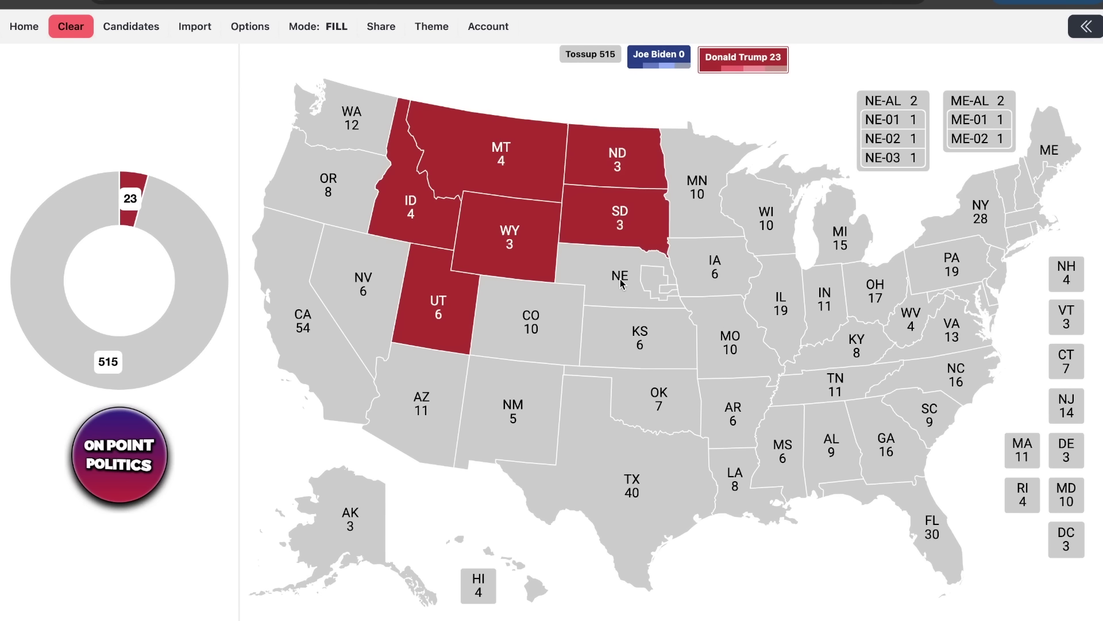
# Step: Fill Nebraska's 3rd district, Kansas, Oklahoma, Missouri, Arkansas and Louisiana with Trump's darkest red
pyautogui.click(620, 282)
pyautogui.click(640, 339)
pyautogui.click(657, 395)
pyautogui.click(730, 342)
pyautogui.click(733, 414)
pyautogui.click(738, 488)
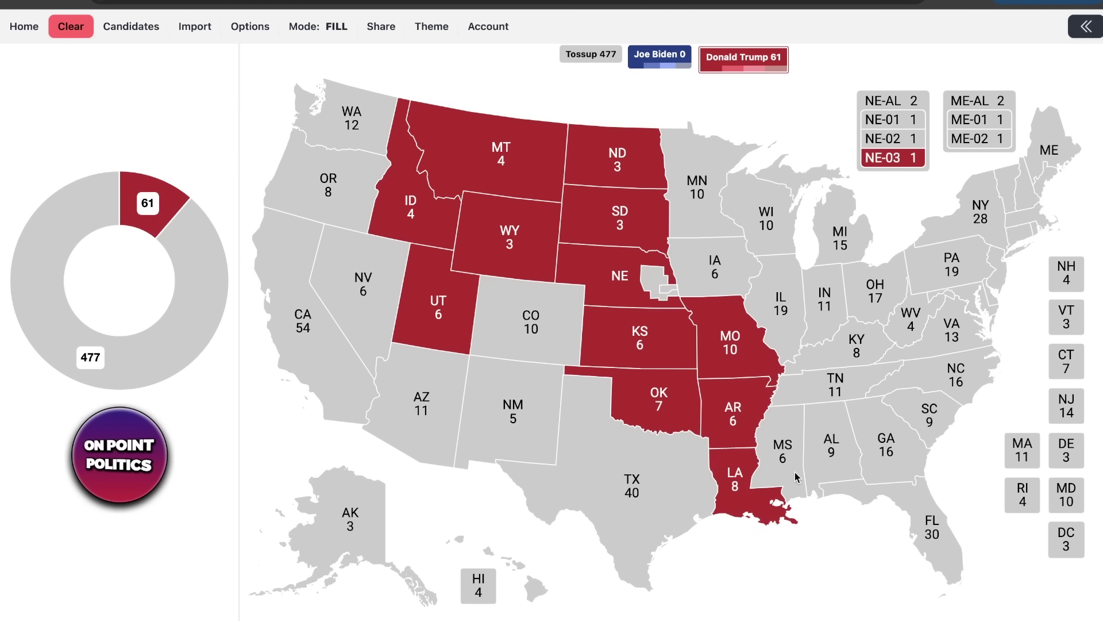
# Step: Fill Mississippi, Alabama, Tennessee, Kentucky, West Virginia and Indiana with Trump's darkest red
pyautogui.click(796, 476)
pyautogui.click(831, 447)
pyautogui.click(835, 384)
pyautogui.click(856, 345)
pyautogui.click(910, 320)
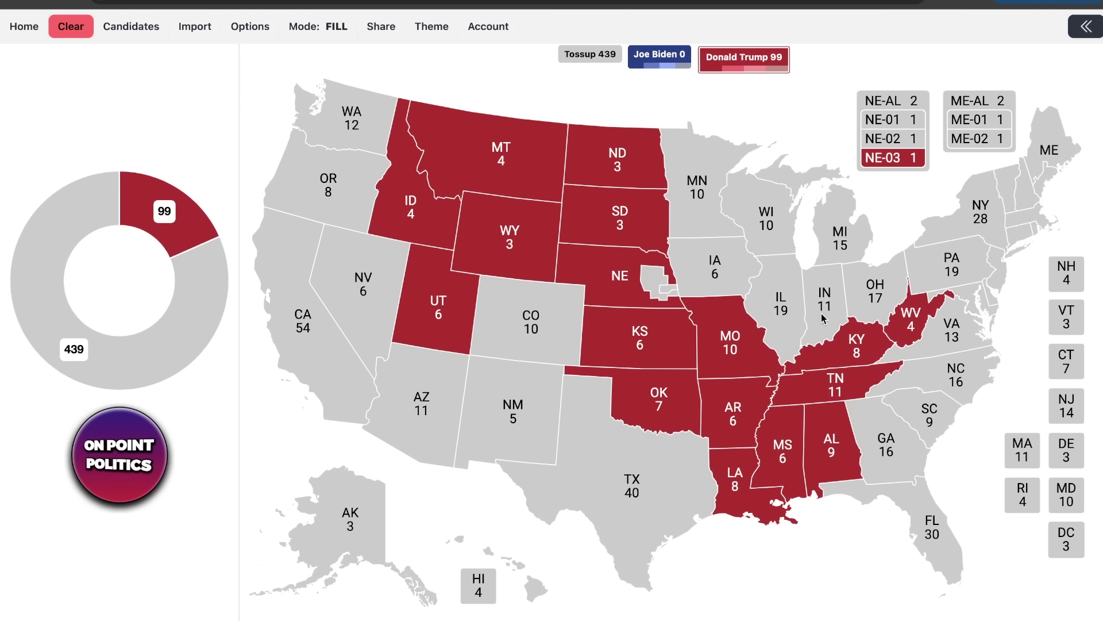
pyautogui.click(823, 317)
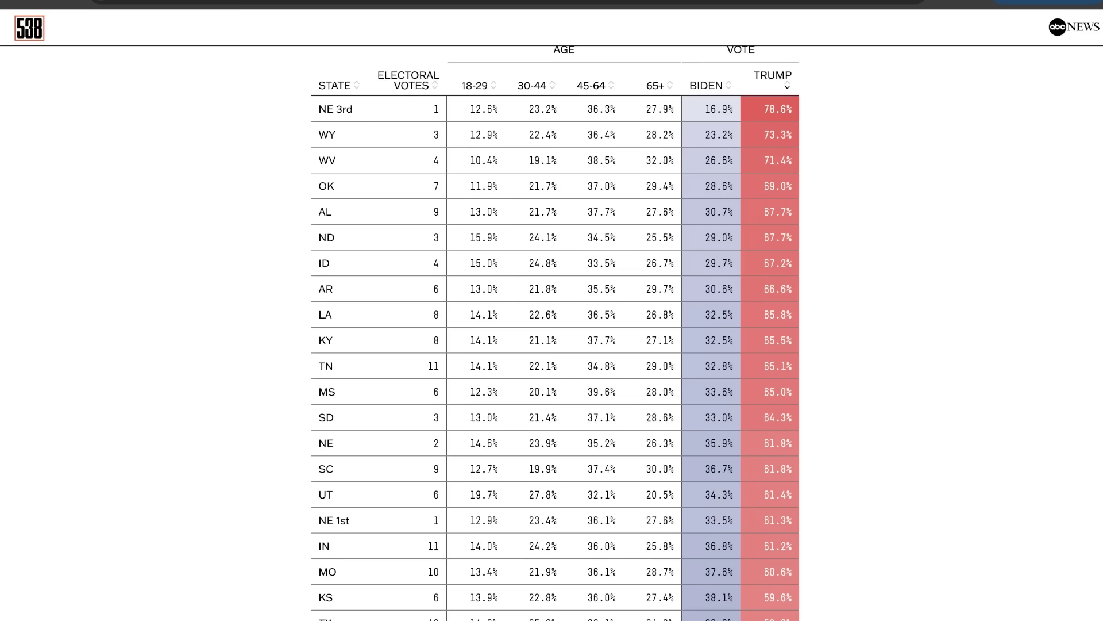
# Step: Check the state vote shares in the 538 results table and fill Ohio and Florida with Trump's darkest red
pyautogui.scroll(-5, 668, 319)
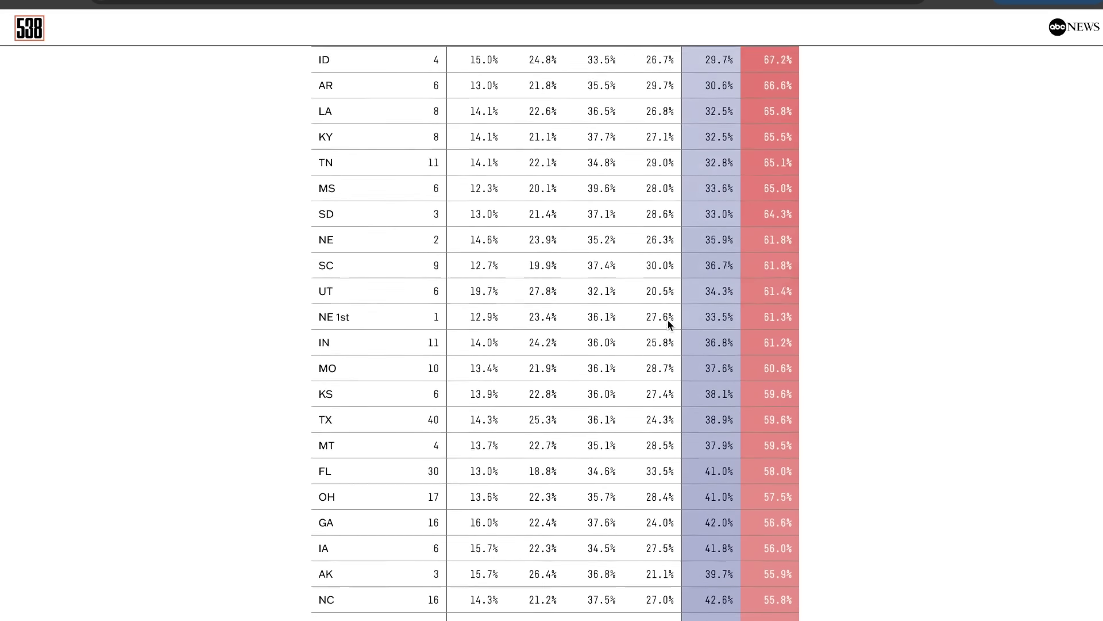
pyautogui.scroll(-2, 668, 319)
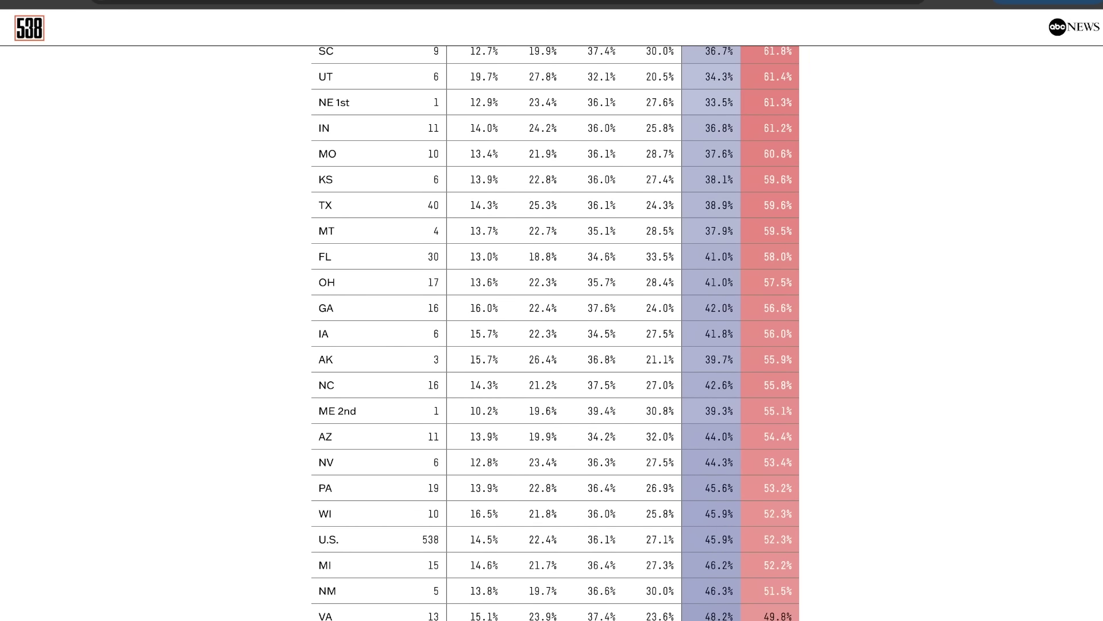
pyautogui.scroll(6, 635, 178)
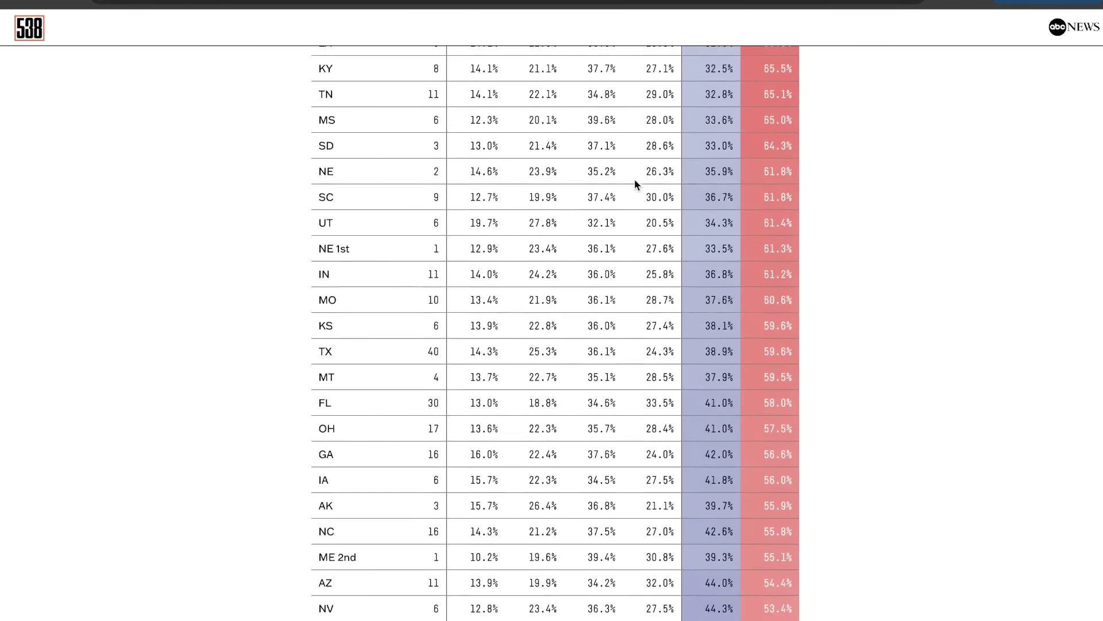
pyautogui.scroll(2, 635, 180)
pyautogui.scroll(-7, 634, 181)
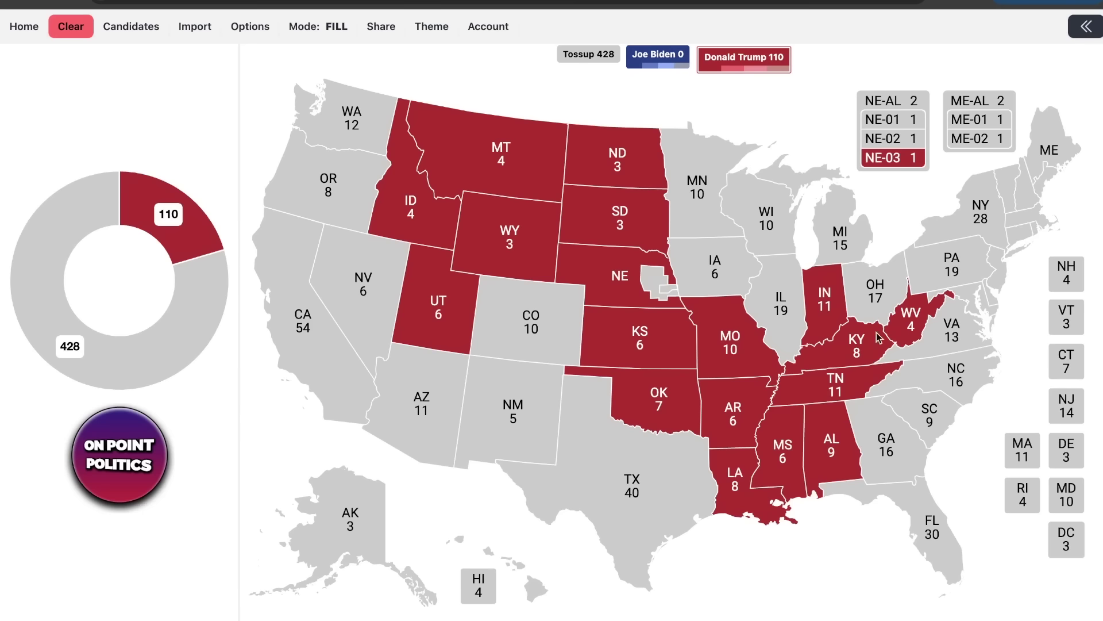
pyautogui.click(876, 304)
pyautogui.click(925, 518)
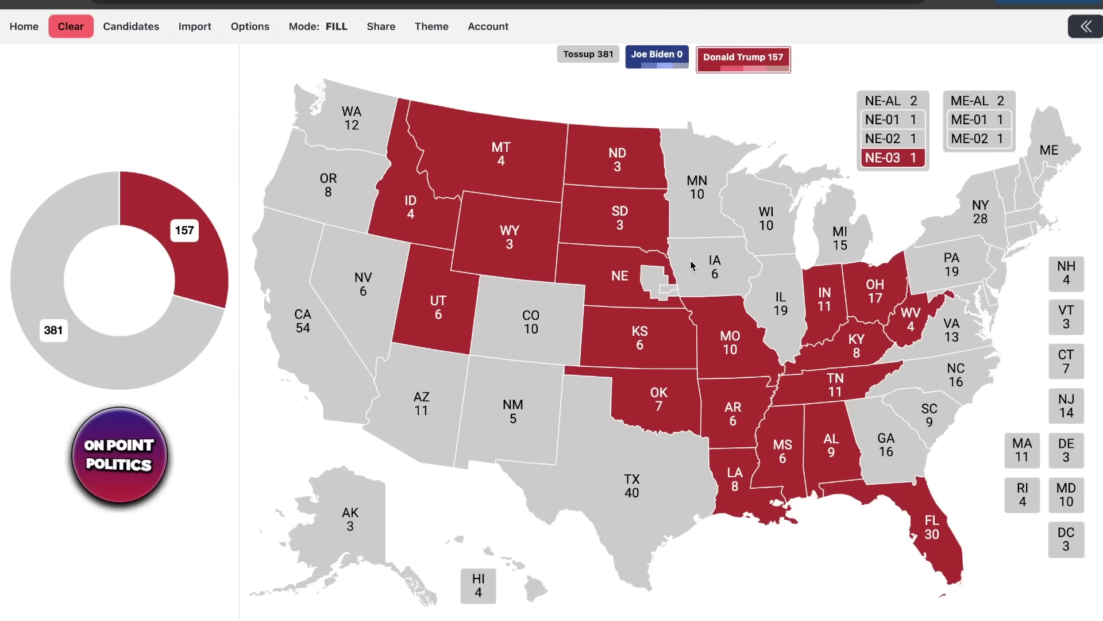
# Step: Fill Iowa and South Carolina with Trump's darkest red and Georgia with the lighter red shade
pyautogui.click(692, 265)
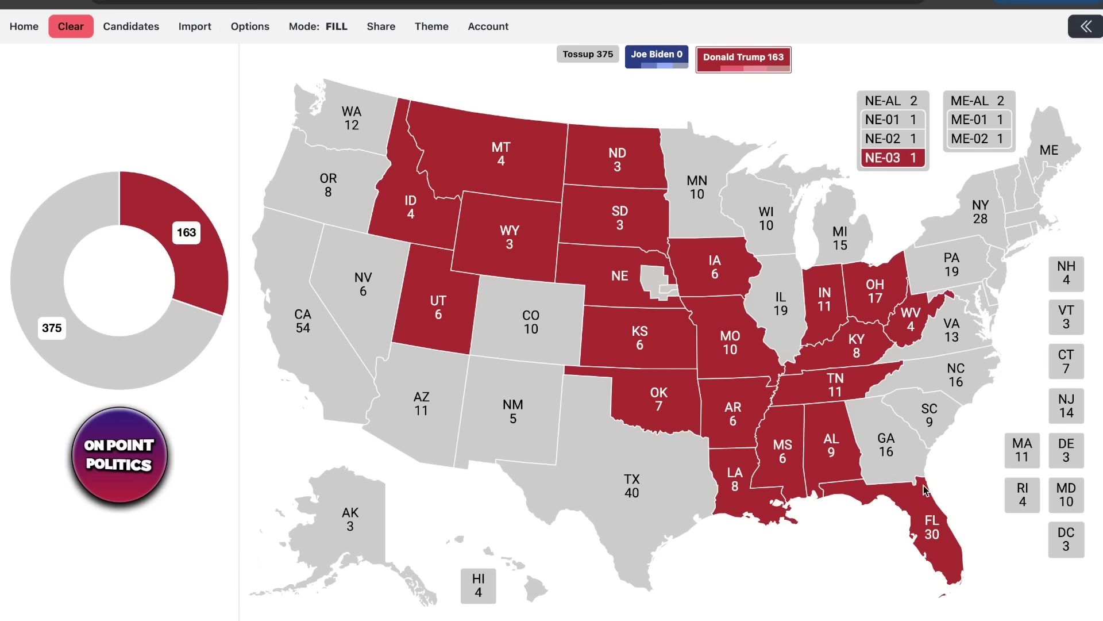
pyautogui.click(920, 477)
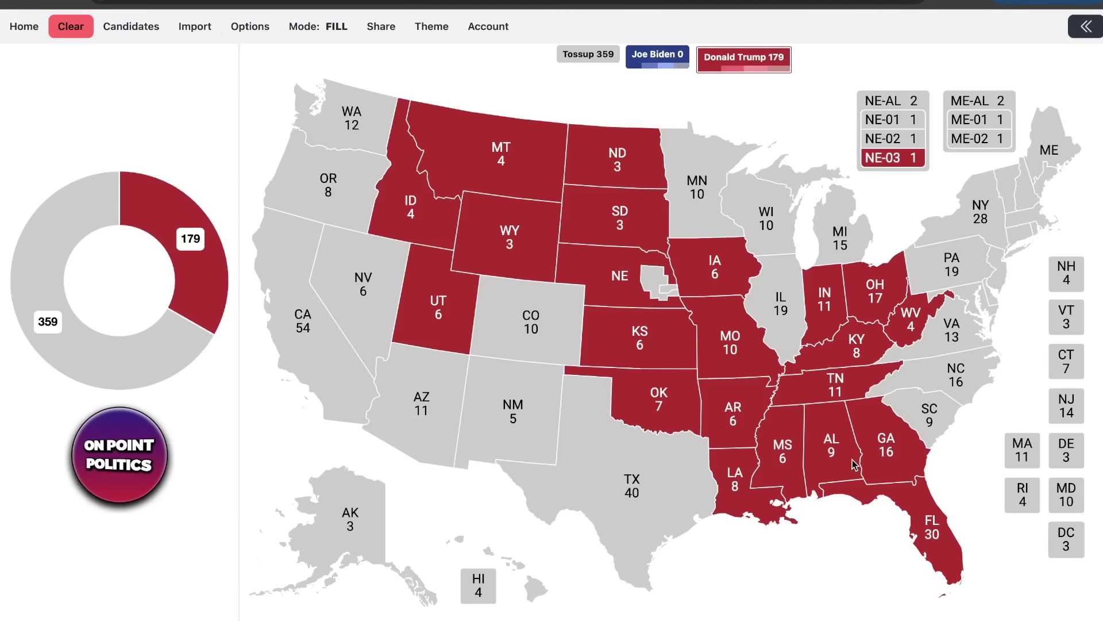
pyautogui.click(897, 453)
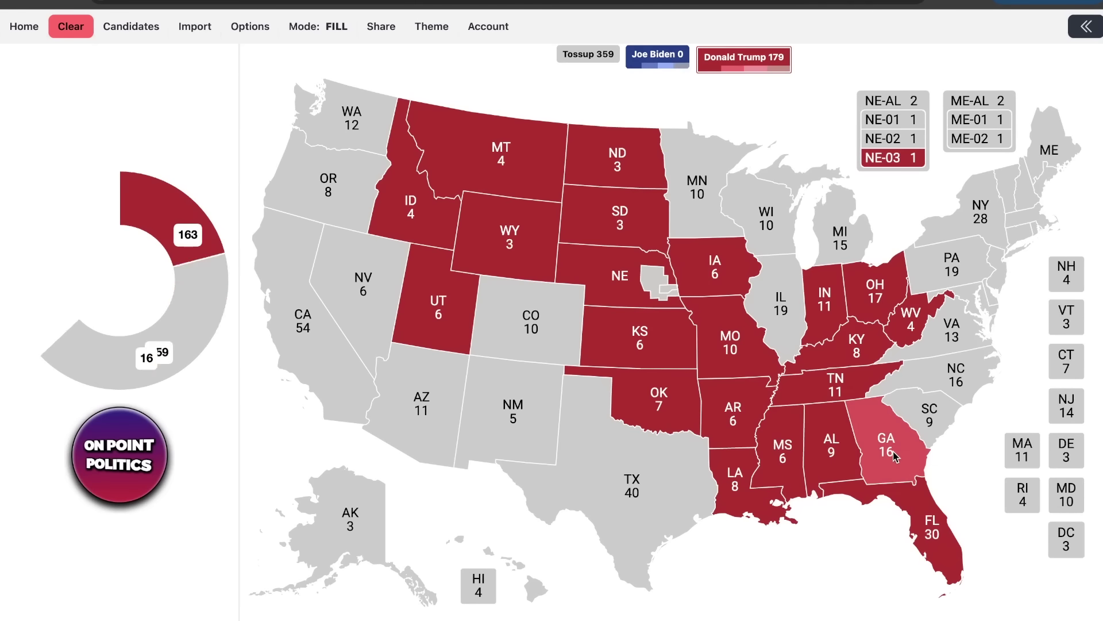
pyautogui.click(928, 426)
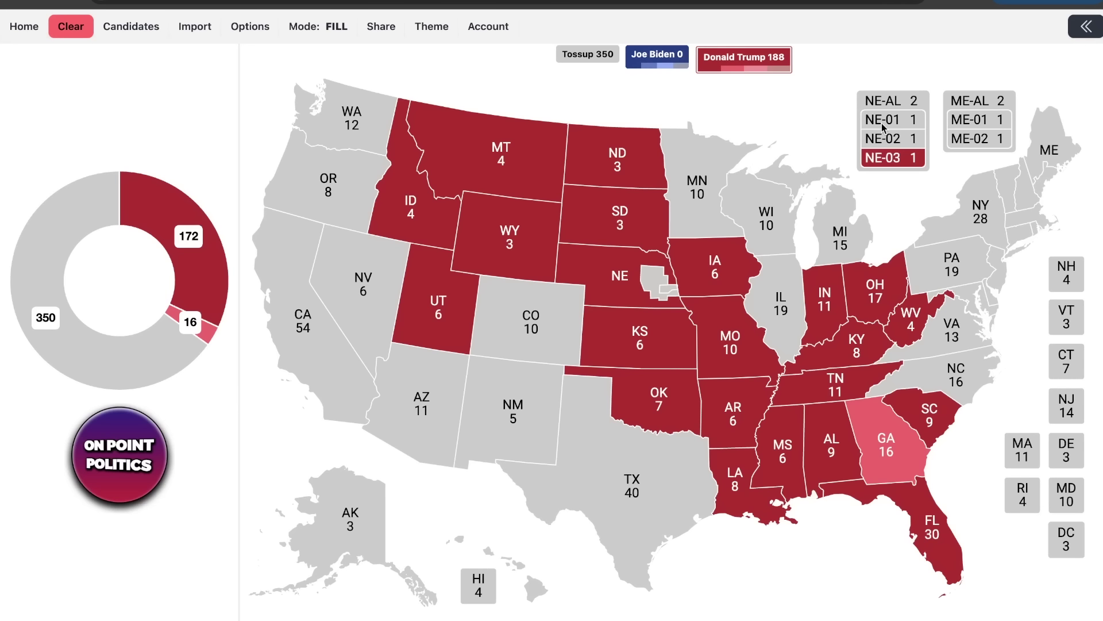
# Step: Fill NE-01 and NE-AL with Trump's darkest red, check the 538 state table, and give North Carolina the lighter red
pyautogui.click(888, 118)
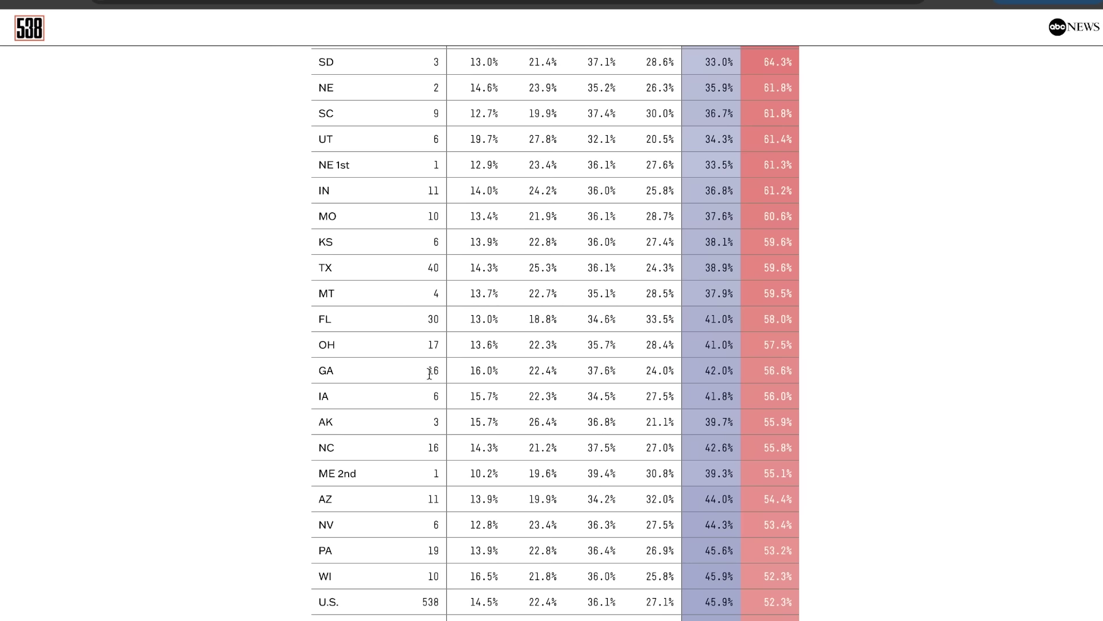
pyautogui.scroll(9, 394, 350)
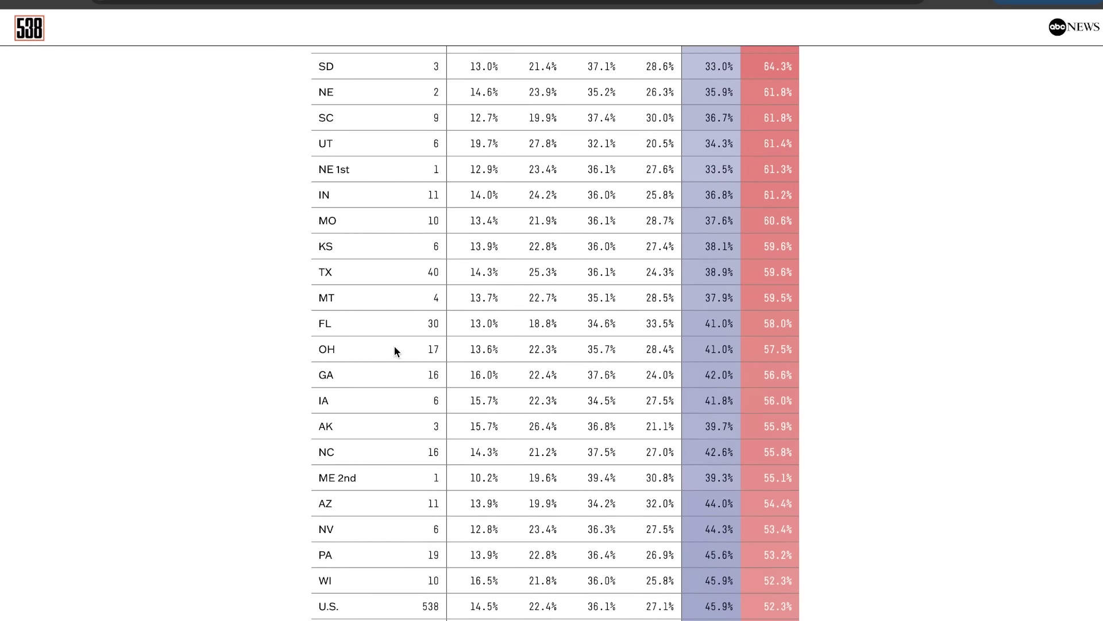
pyautogui.scroll(-6, 394, 349)
pyautogui.scroll(-2, 394, 350)
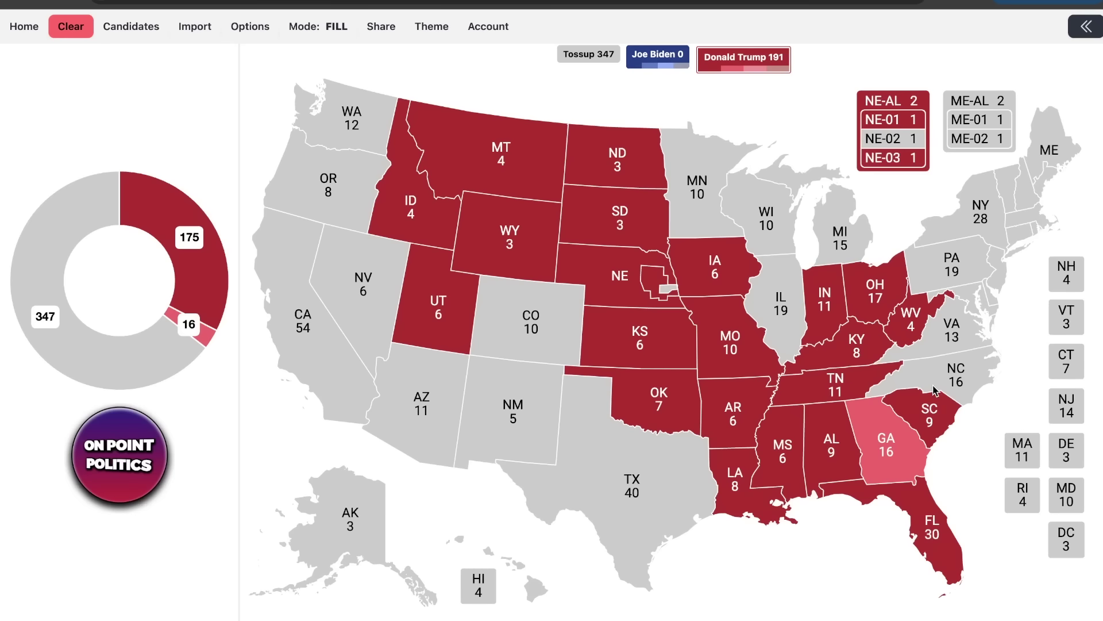
pyautogui.click(942, 386)
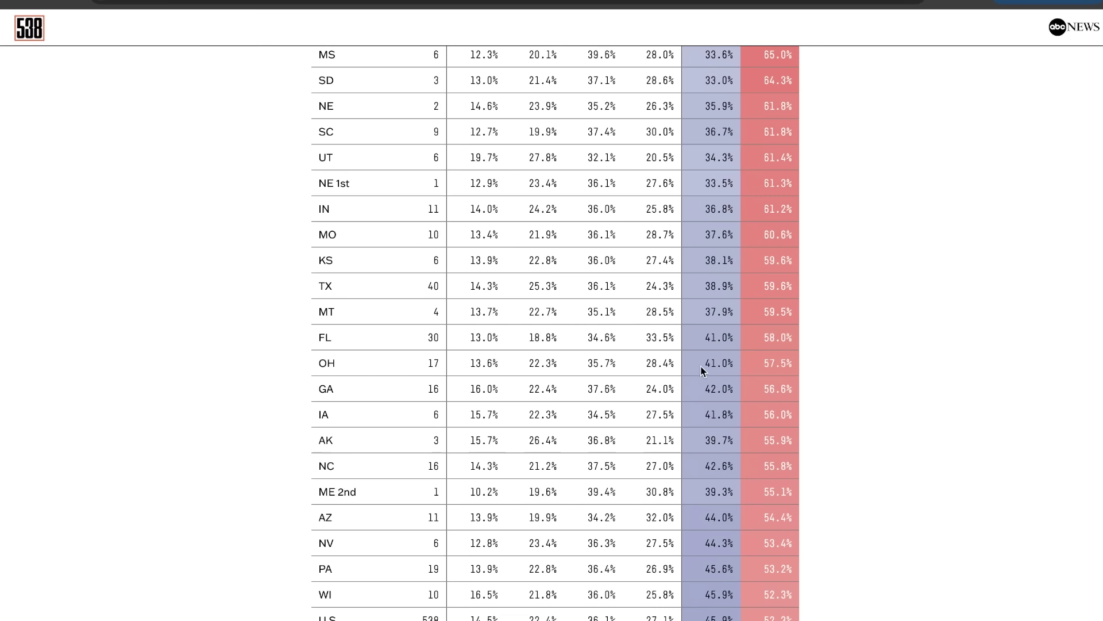
# Step: Check the North Carolina and neighbouring rows in the 538 table and fill Alaska and Texas with Trump's darkest red
pyautogui.moveTo(321, 465); pyautogui.dragTo(808, 466)
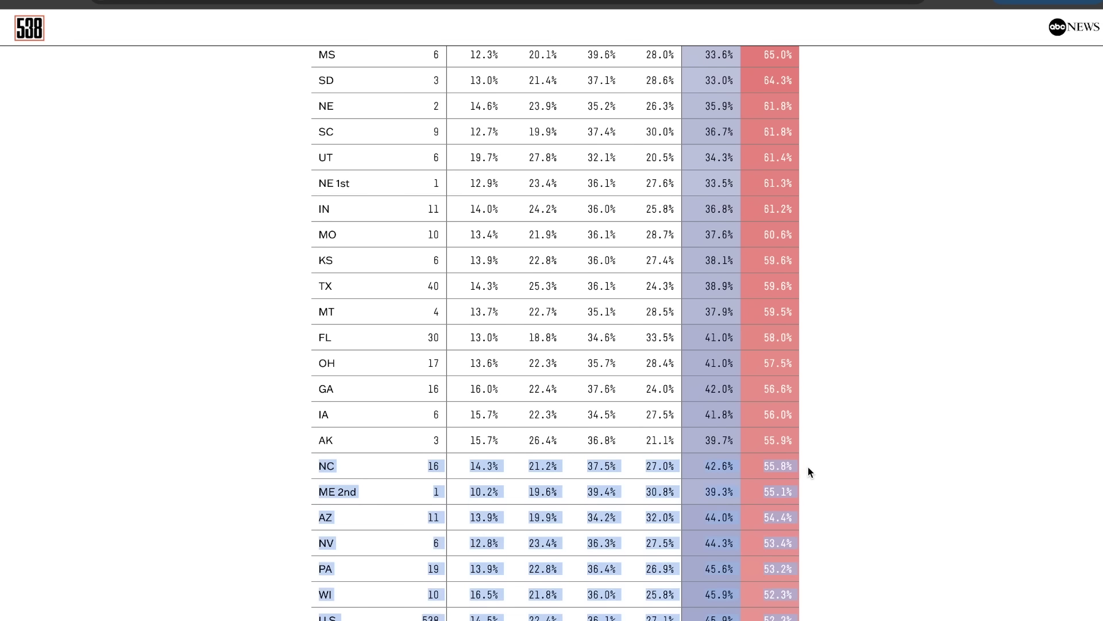
pyautogui.click(808, 466)
pyautogui.scroll(-1, 808, 467)
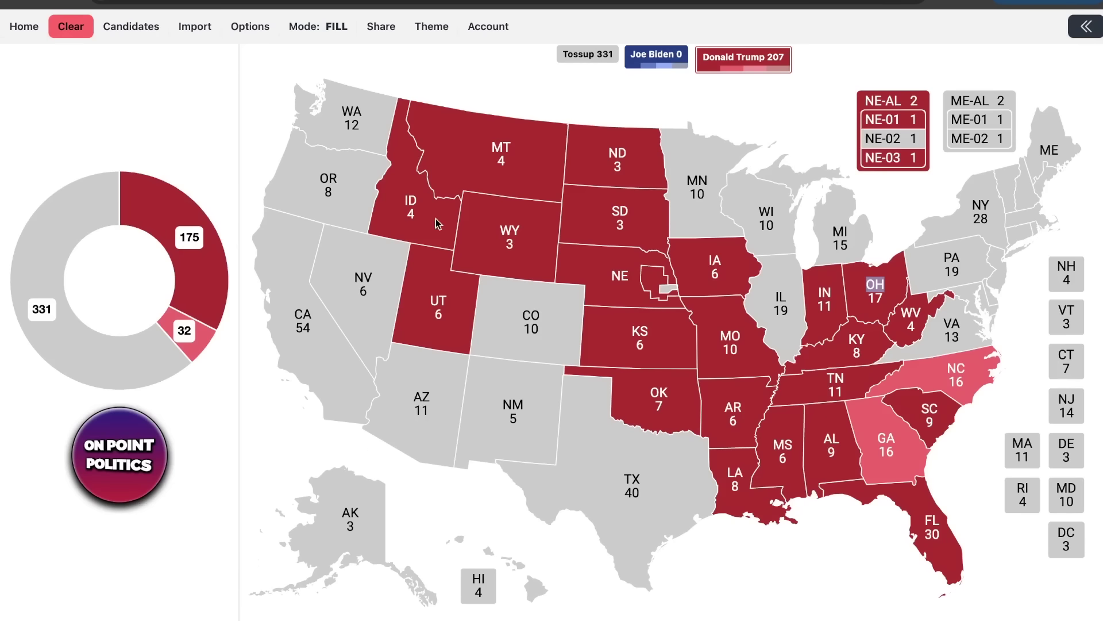
pyautogui.click(368, 497)
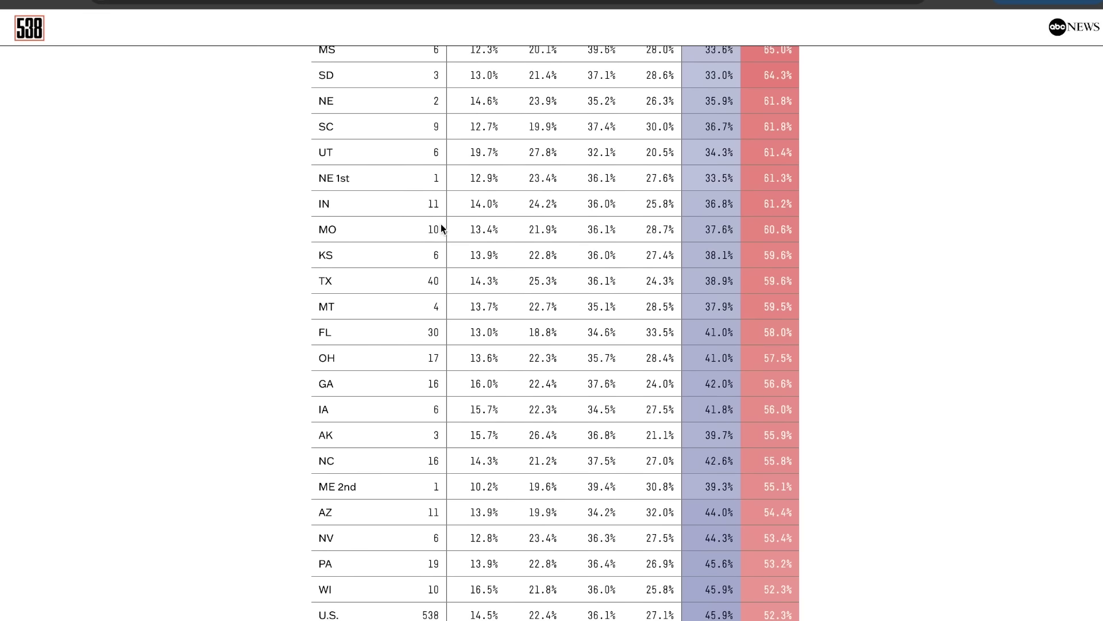
pyautogui.scroll(1, 585, 293)
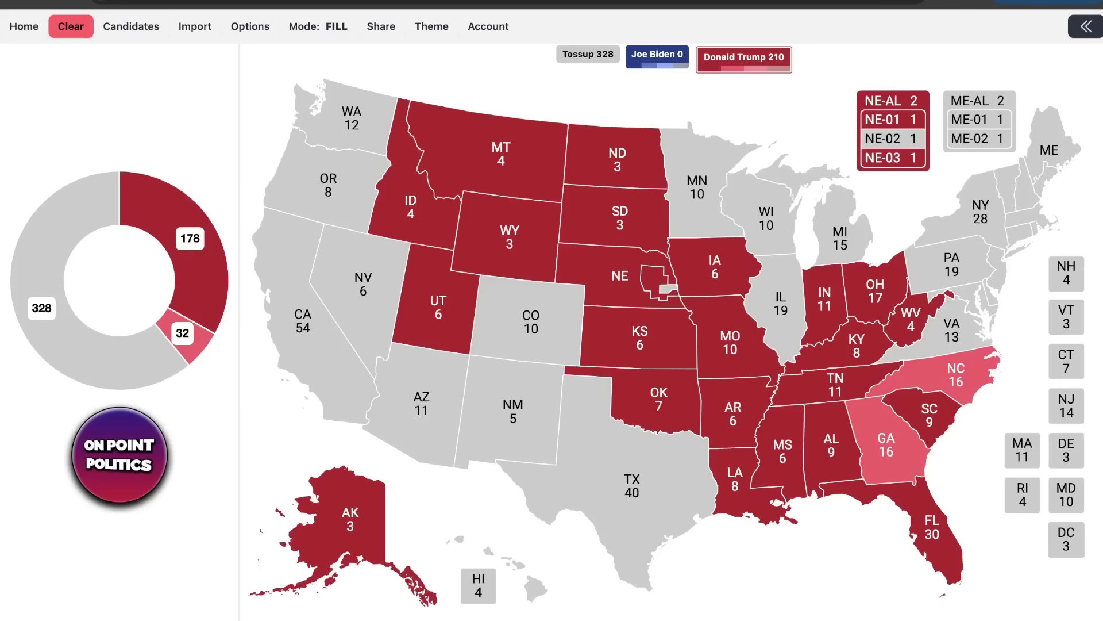
pyautogui.click(561, 494)
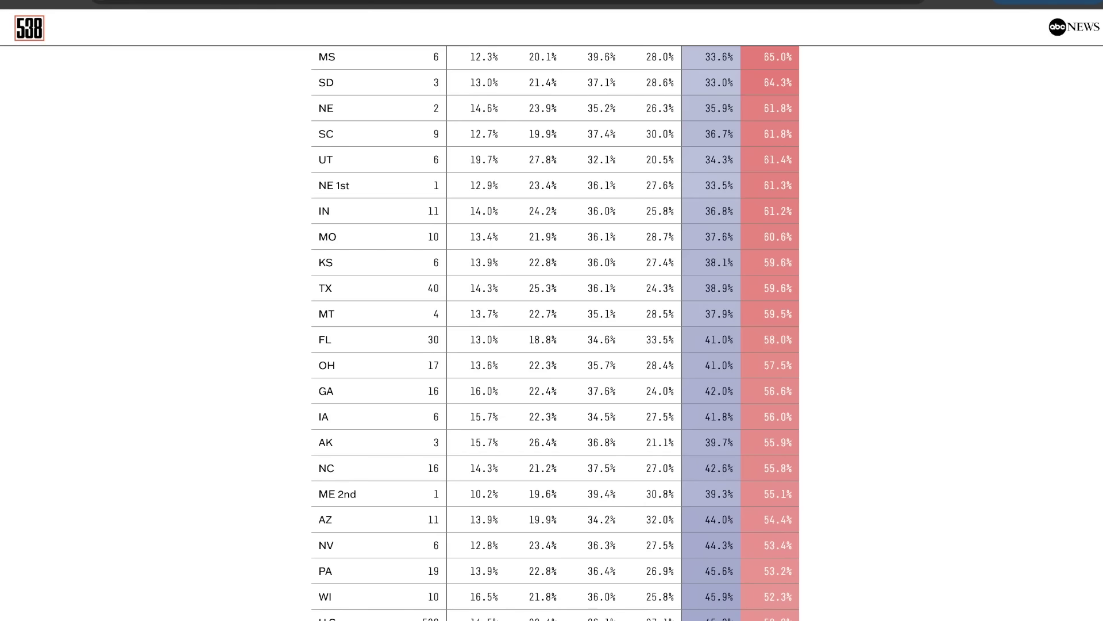
# Step: Check the closer states in the 538 table and assign Maine's 2nd district to Trump in the darkest red
pyautogui.scroll(-3, 499, 492)
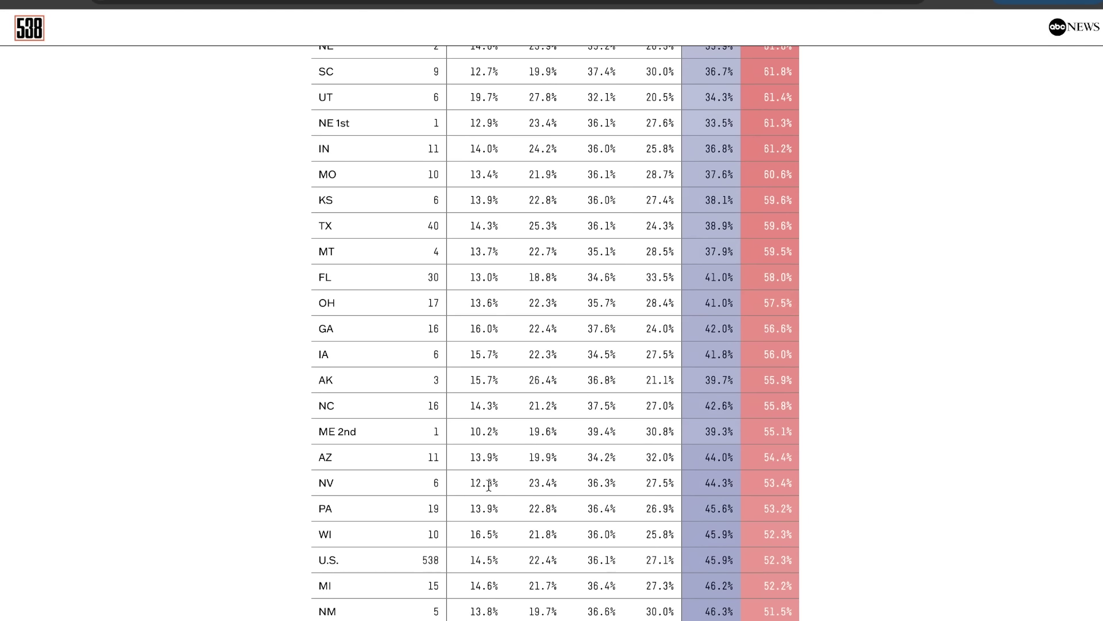
pyautogui.scroll(-4, 414, 460)
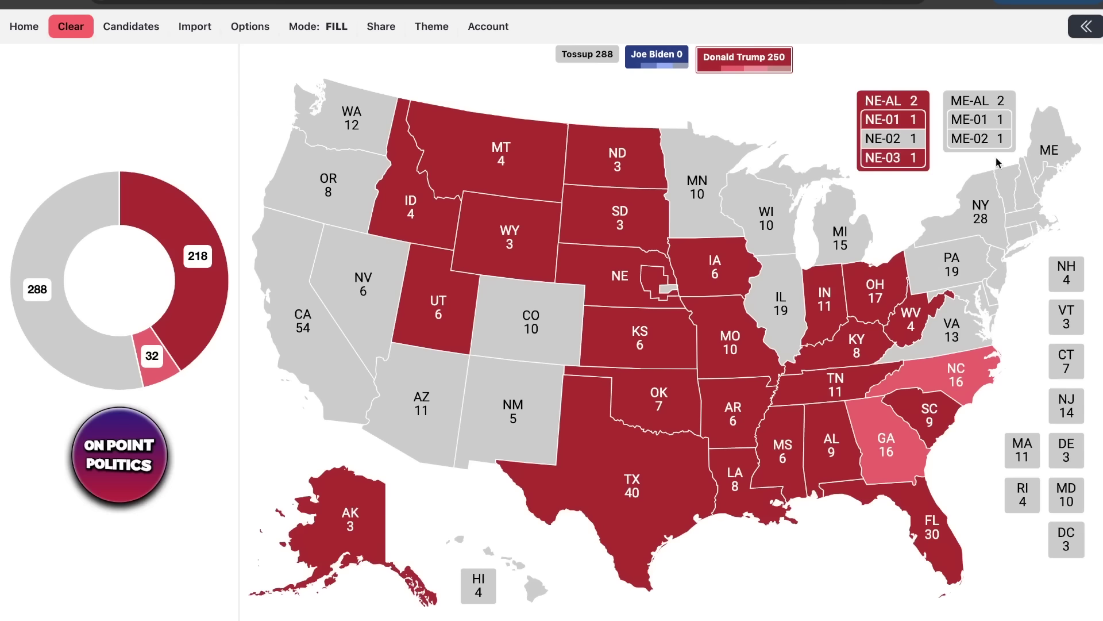
pyautogui.click(1000, 141)
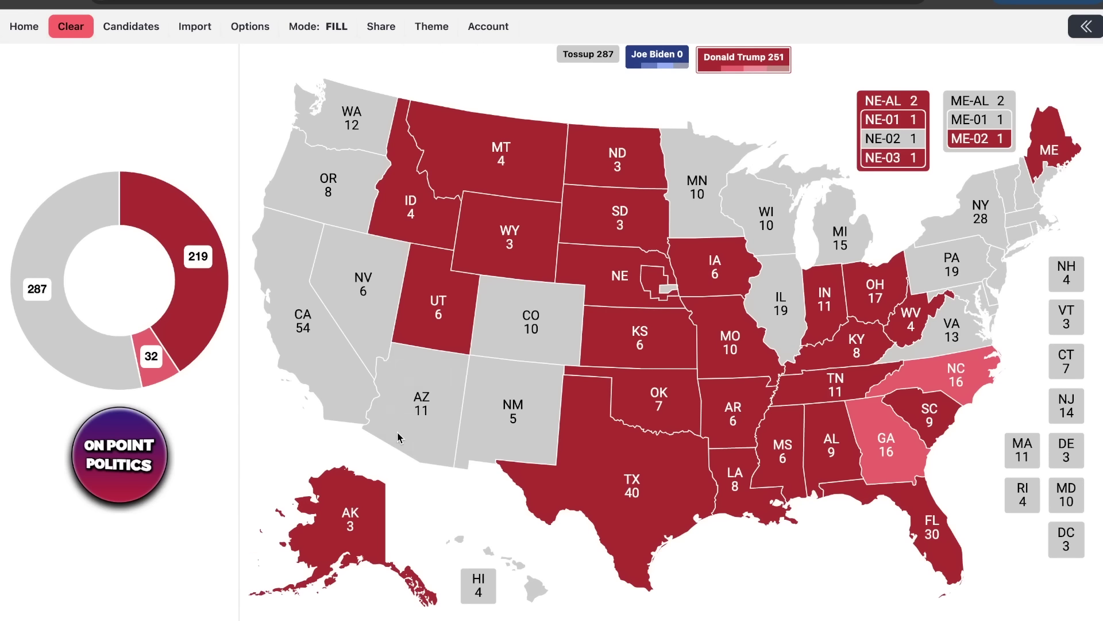
# Step: Assign Arizona, Nevada, Pennsylvania, Wisconsin and Michigan to Trump in the lighter red shade, following the 538 table
pyautogui.click(399, 438)
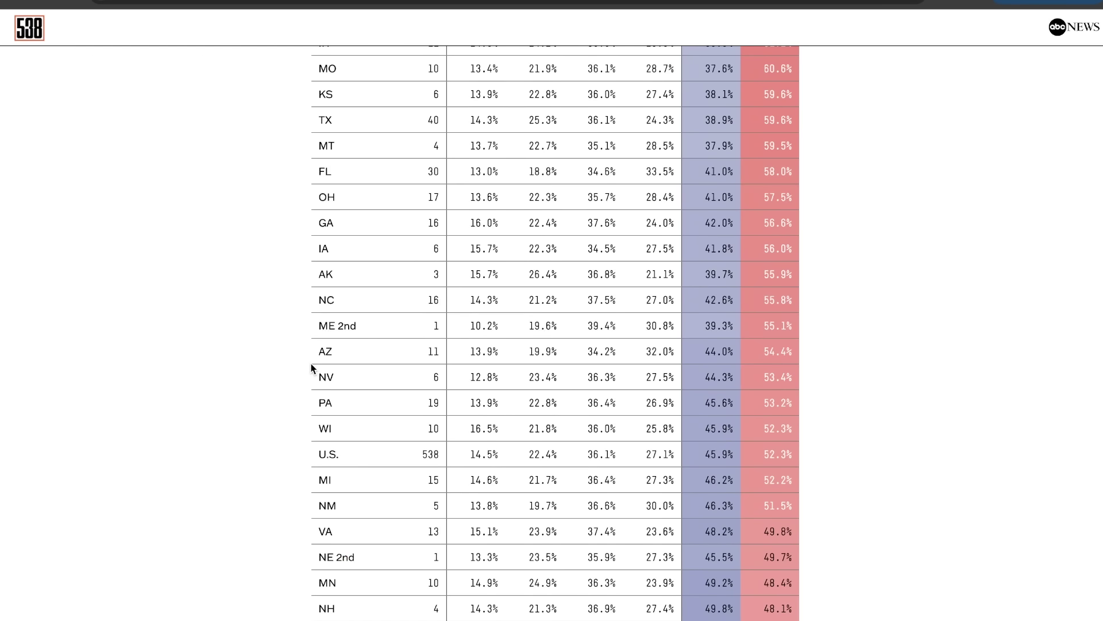
pyautogui.scroll(-1, 311, 368)
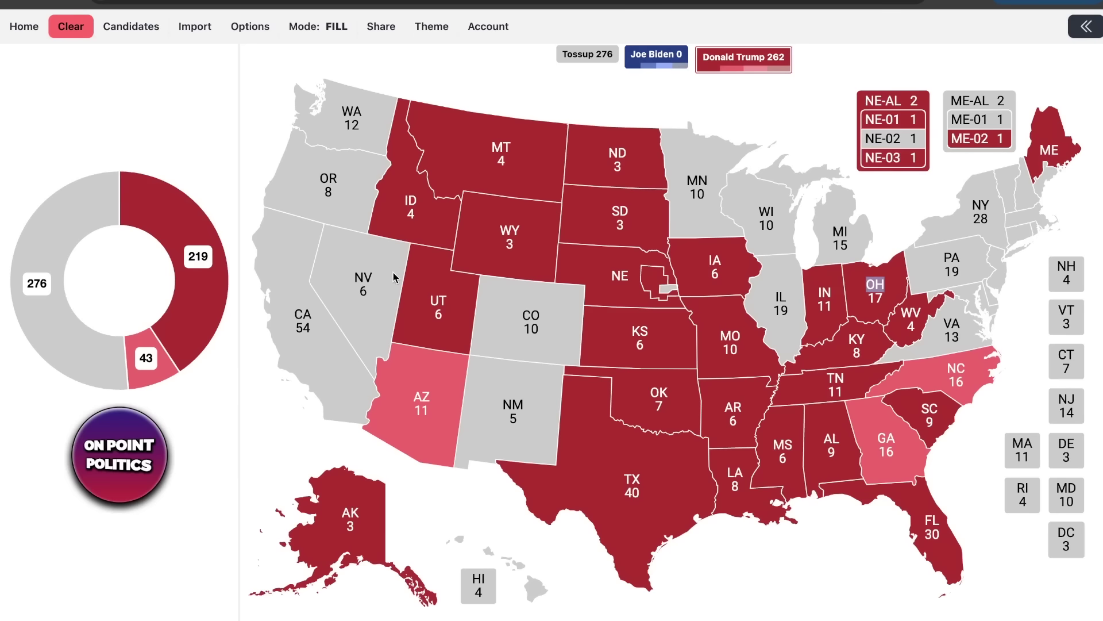
pyautogui.click(390, 274)
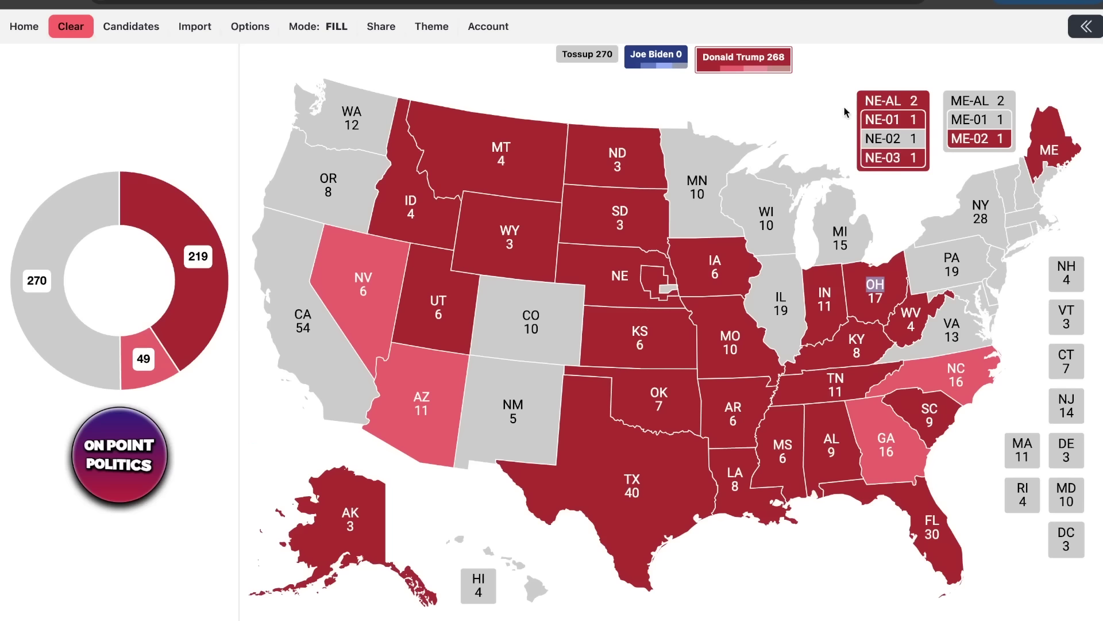
pyautogui.click(954, 264)
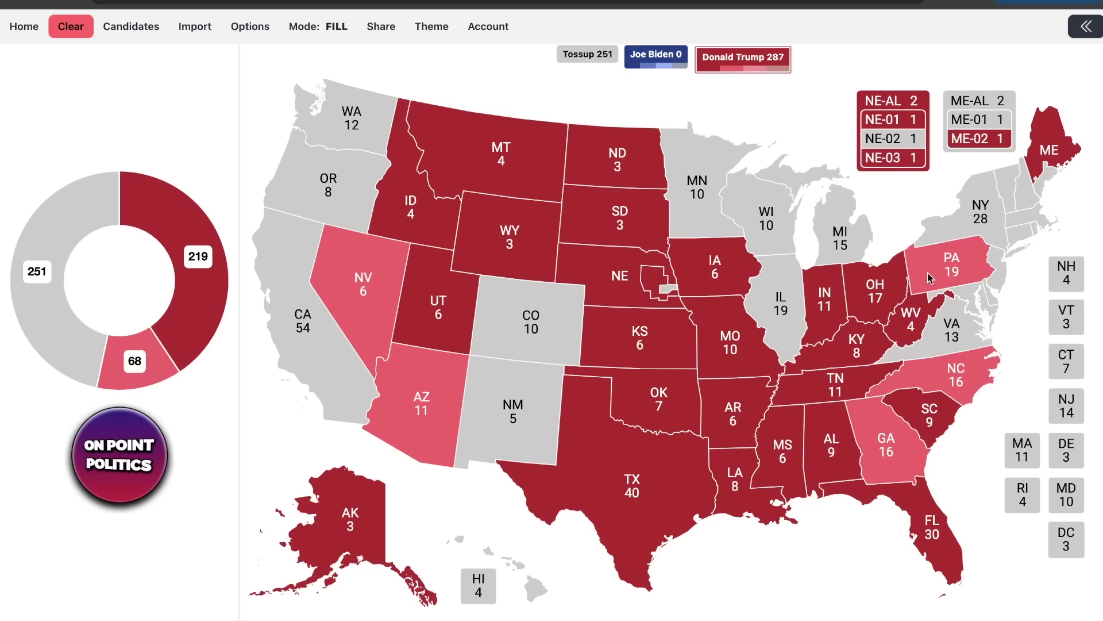
pyautogui.click(766, 219)
pyautogui.click(839, 236)
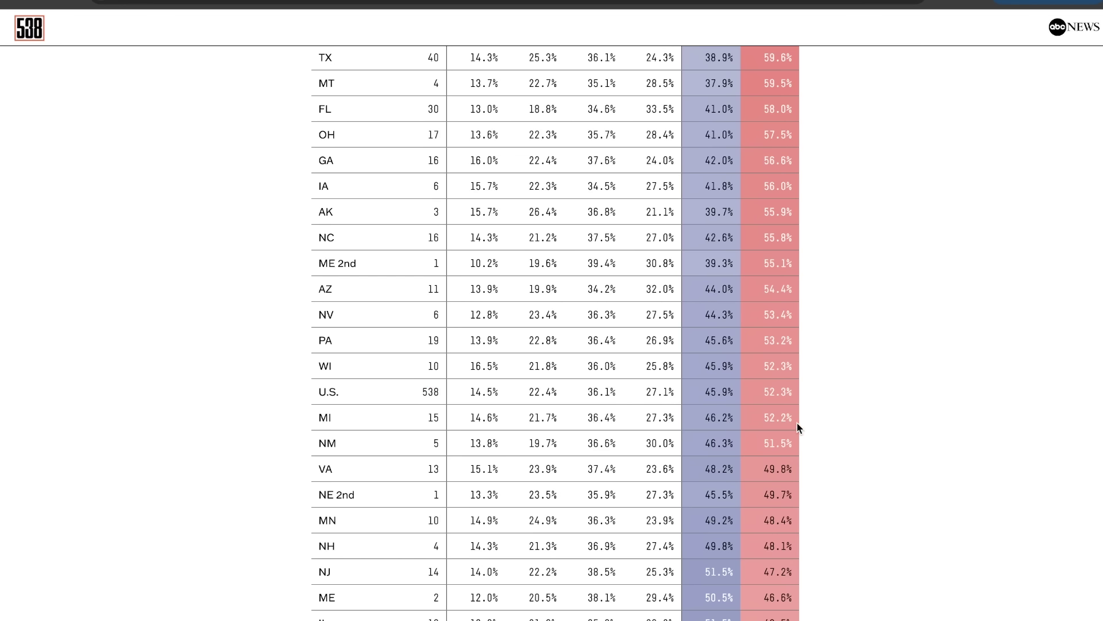
# Step: Examine the Biden and Trump vote shares for Michigan, Wisconsin, Pennsylvania and the neighbouring close states in the 538 table
pyautogui.moveTo(798, 423); pyautogui.dragTo(688, 416)
pyautogui.click(806, 372)
pyautogui.moveTo(807, 372); pyautogui.dragTo(707, 369)
pyautogui.moveTo(741, 343); pyautogui.dragTo(801, 345)
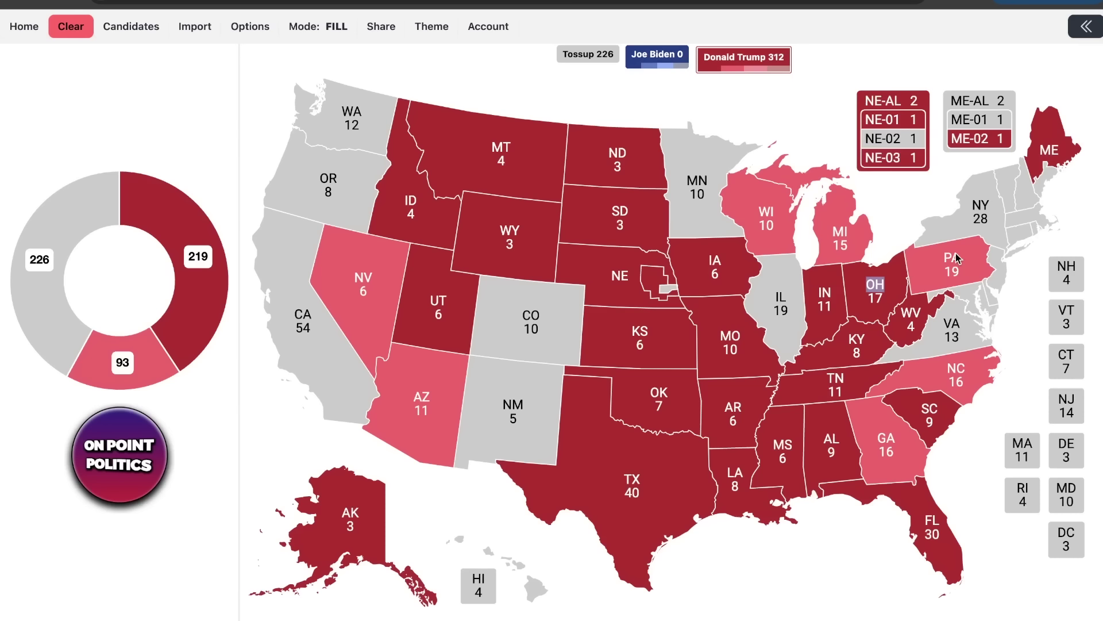
pyautogui.click(965, 282)
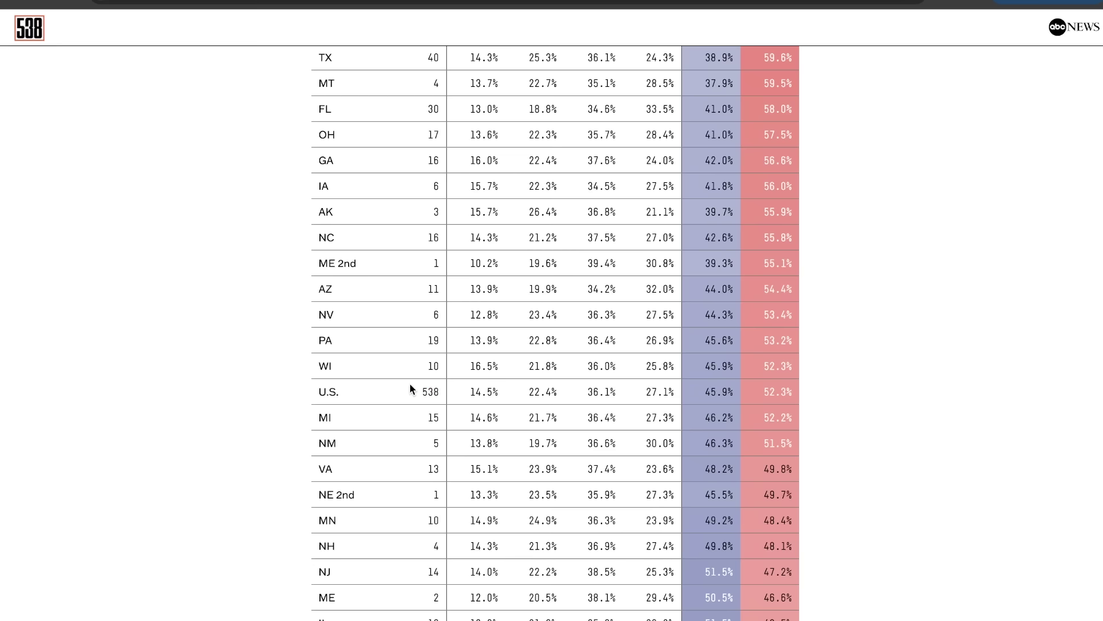
pyautogui.scroll(-3, 409, 381)
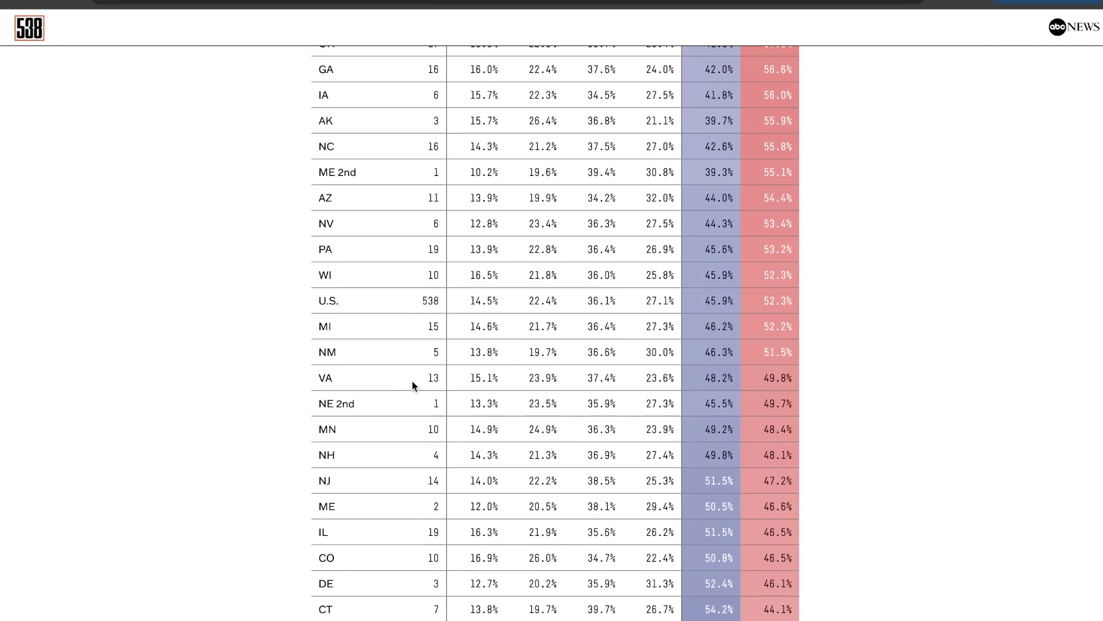
pyautogui.moveTo(283, 306); pyautogui.dragTo(292, 222)
pyautogui.click(291, 223)
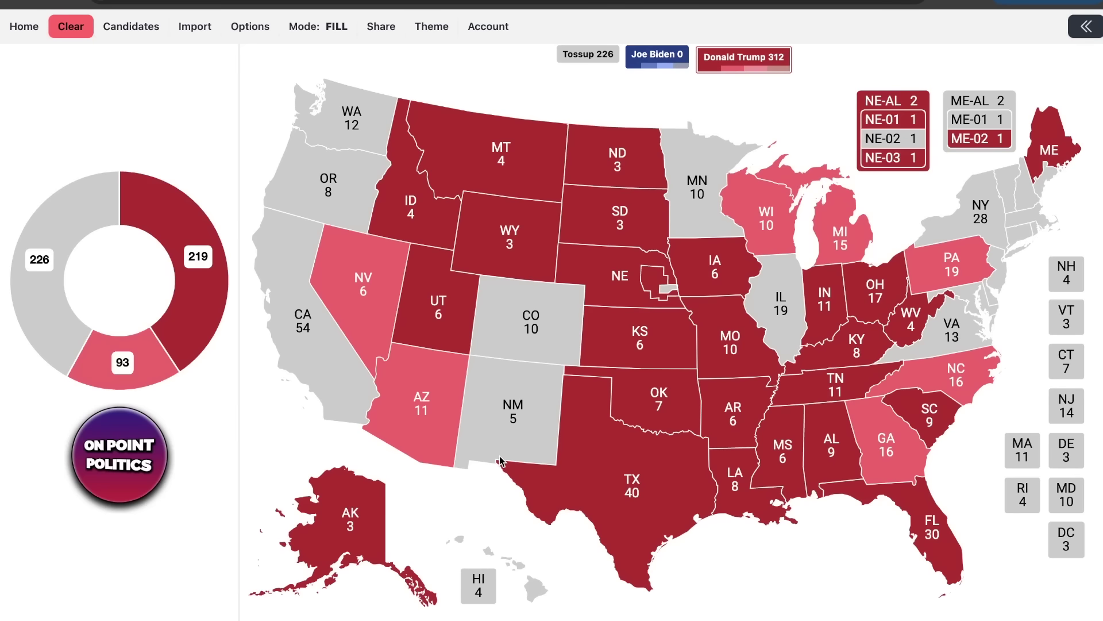
# Step: Assign New Mexico to Trump in the lighter red shade and check its row in the 538 table
pyautogui.click(499, 458)
pyautogui.click(552, 113)
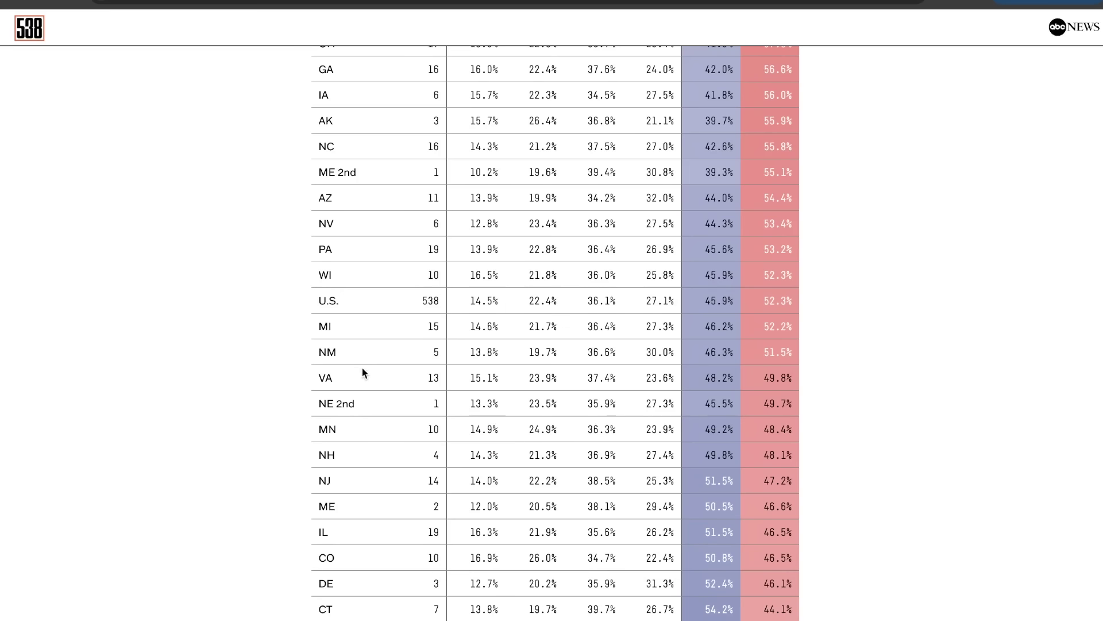
pyautogui.moveTo(322, 352); pyautogui.dragTo(845, 369)
pyautogui.click(444, 379)
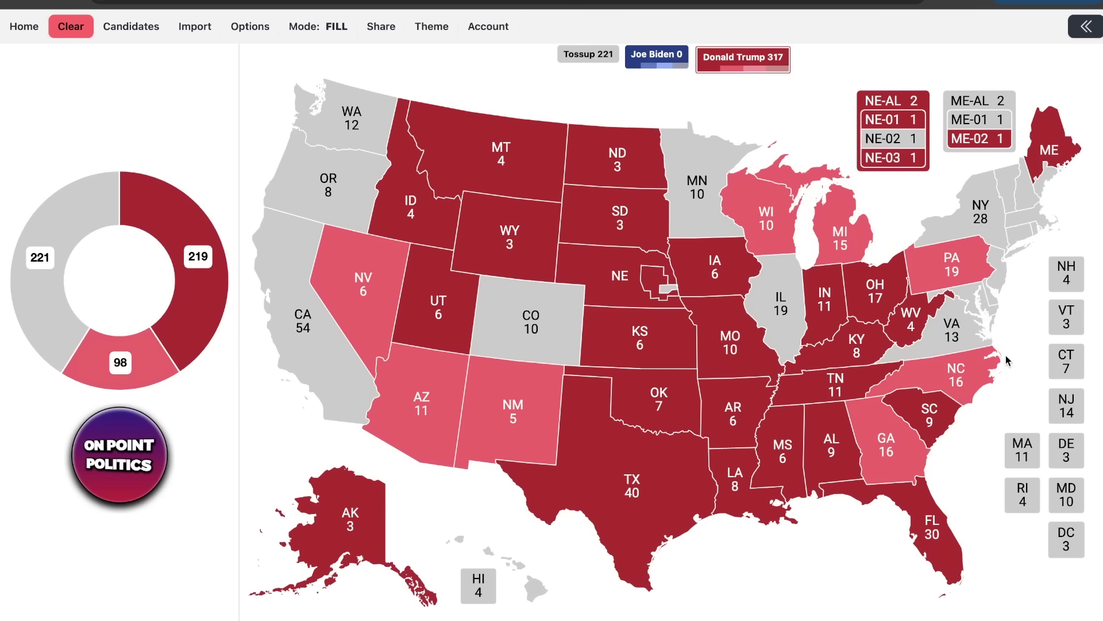
# Step: Assign Virginia and Nebraska's 2nd district to Trump in the pale pink shade, following the 538 table
pyautogui.click(952, 331)
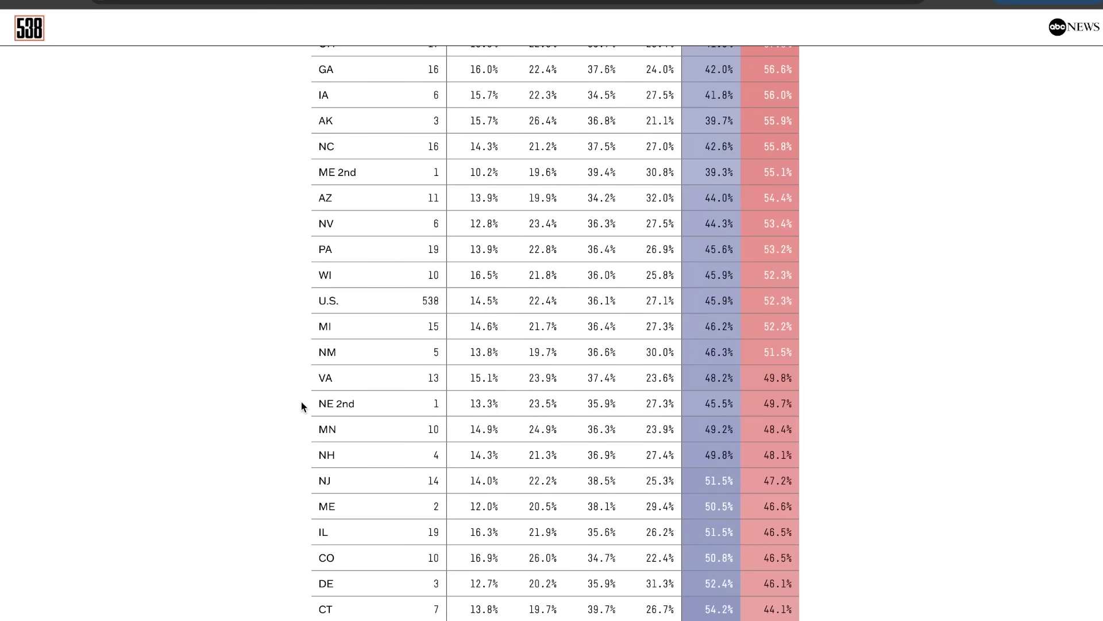
pyautogui.scroll(-2, 325, 377)
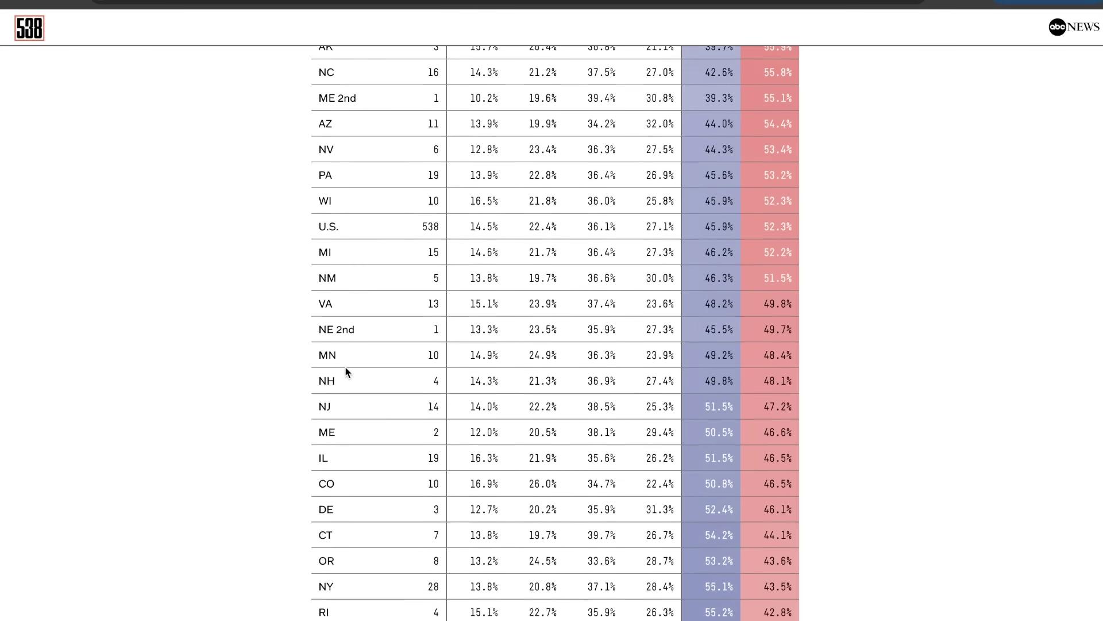
pyautogui.scroll(-2, 345, 369)
pyautogui.scroll(-1, 749, 294)
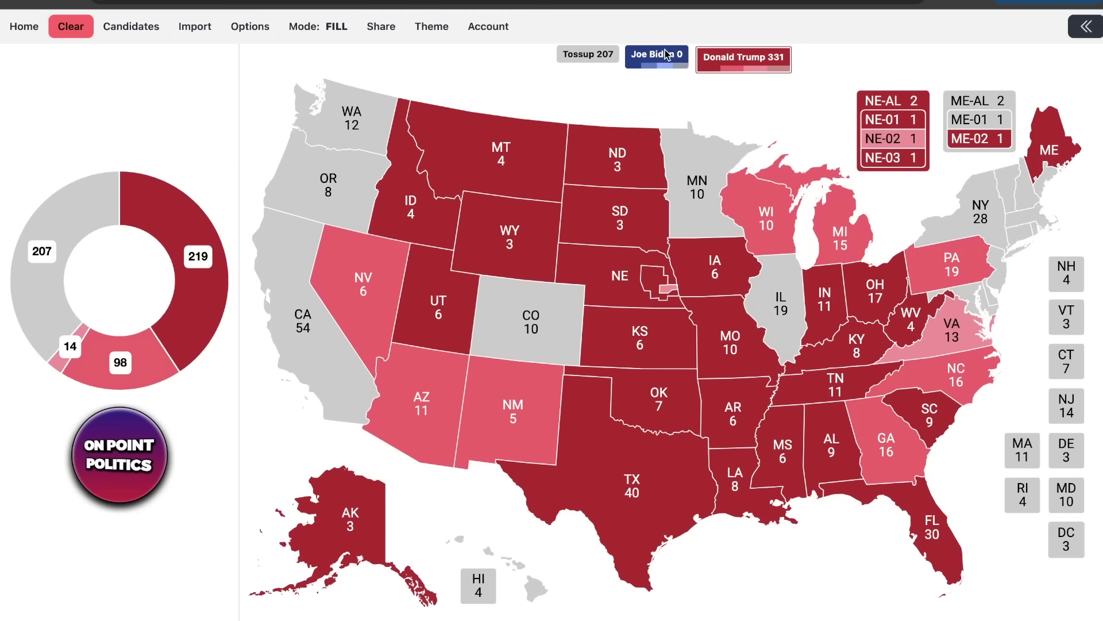
# Step: Assign Minnesota to Biden in the grey-blue shade and New Hampshire in light blue, following the 538 table
pyautogui.click(661, 57)
pyautogui.click(713, 152)
pyautogui.click(713, 153)
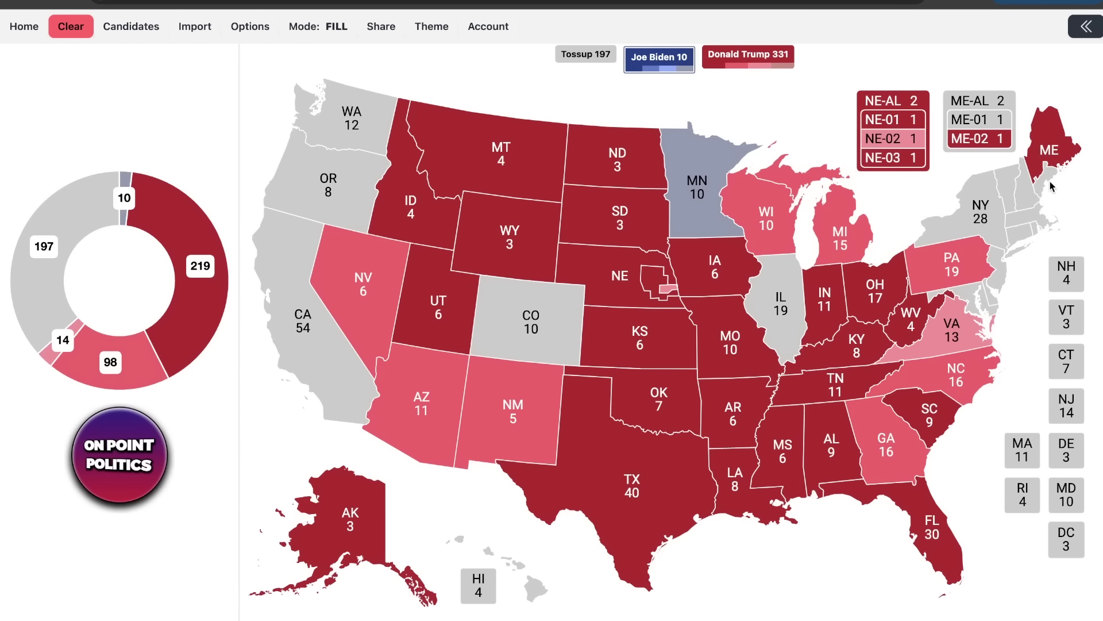
pyautogui.click(1034, 202)
pyautogui.click(1034, 202)
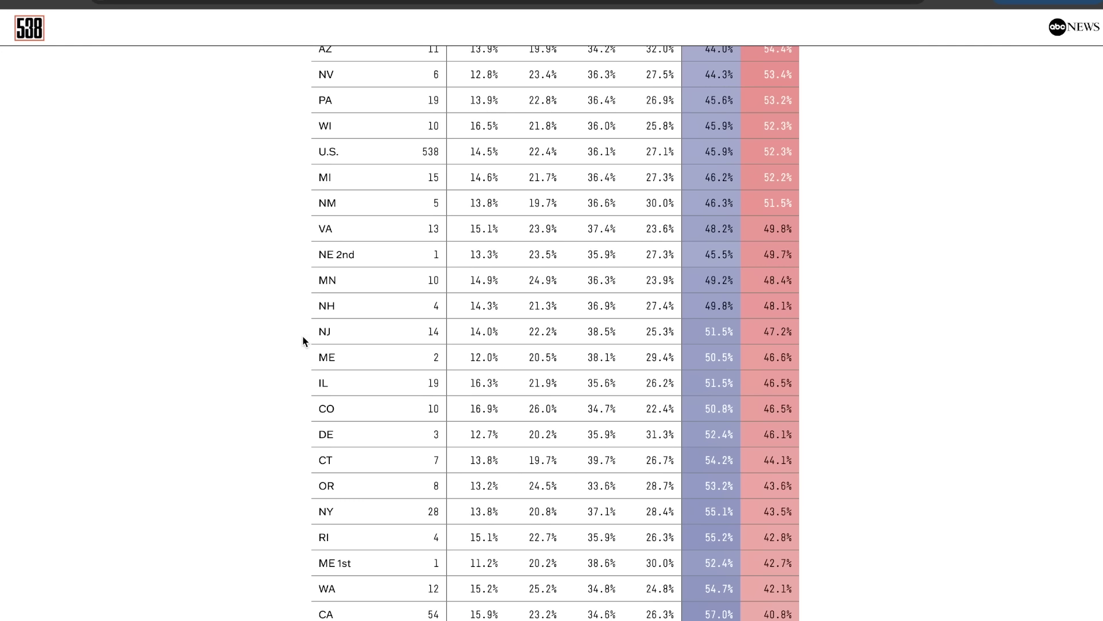
pyautogui.scroll(-1, 305, 339)
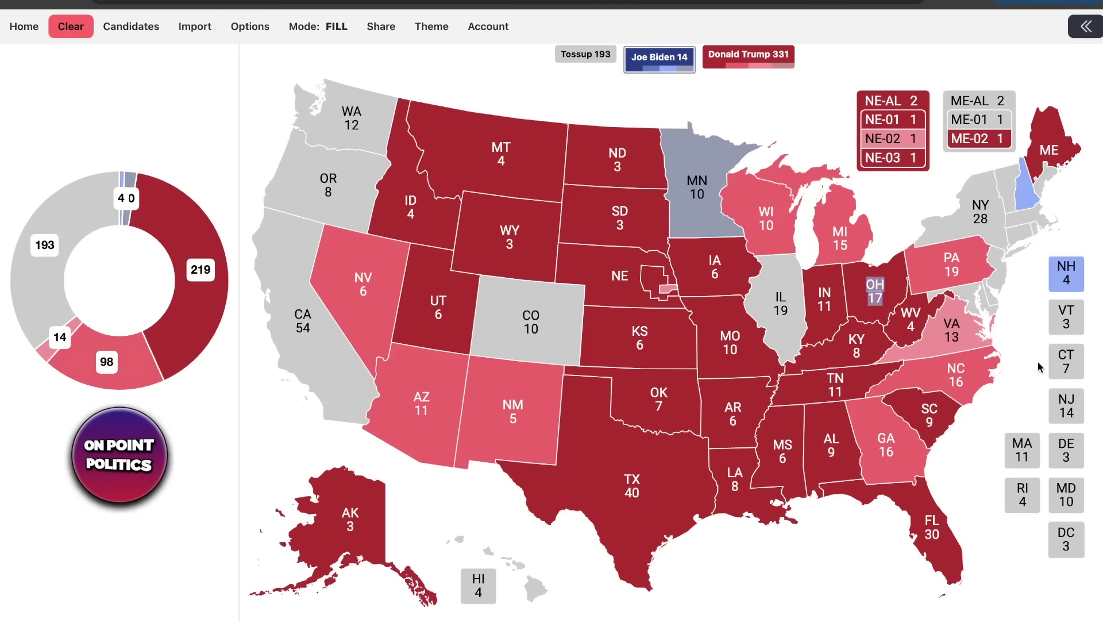
# Step: Fill New Jersey and Maine's at-large votes in Biden's light blue and Maine's 1st district in medium blue, following the 538 table
pyautogui.click(1067, 405)
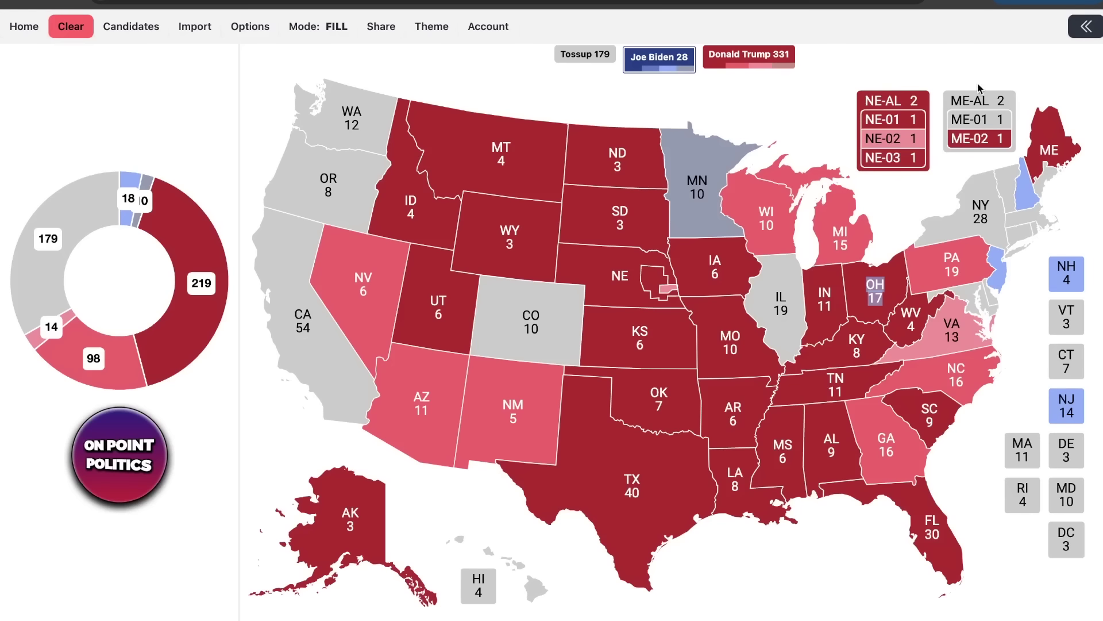
pyautogui.click(985, 100)
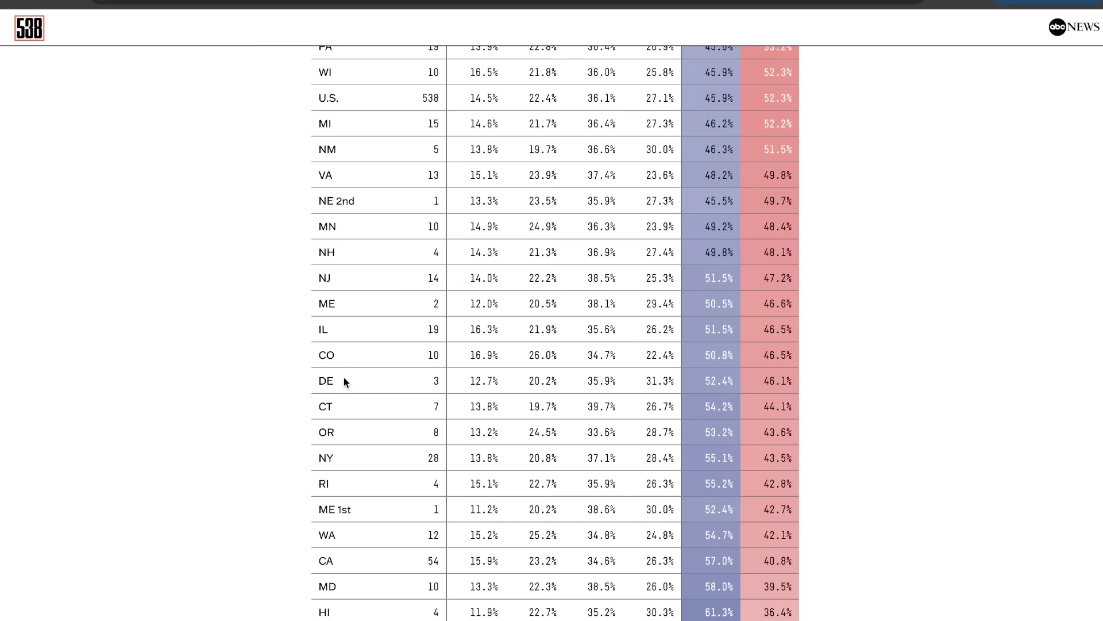
pyautogui.scroll(-3, 348, 382)
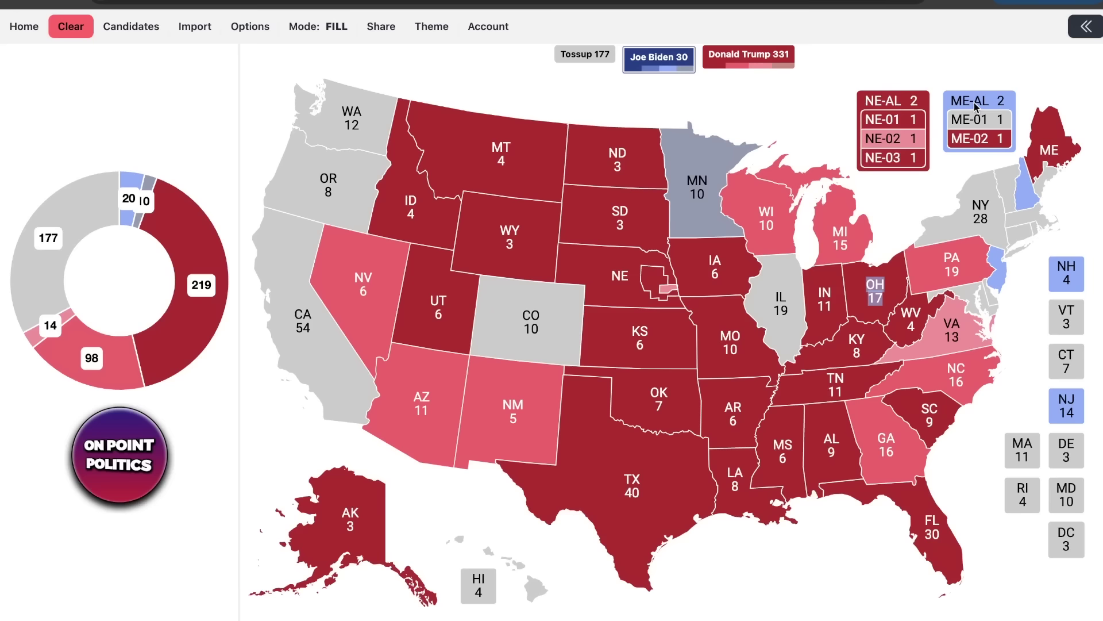
pyautogui.click(977, 120)
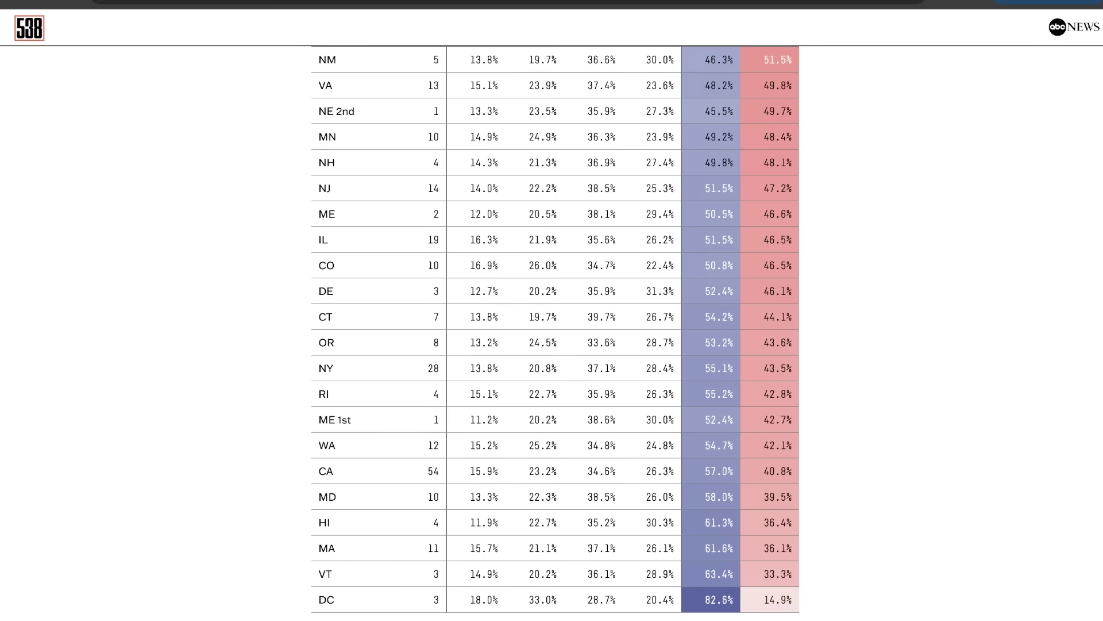
pyautogui.scroll(2, 426, 281)
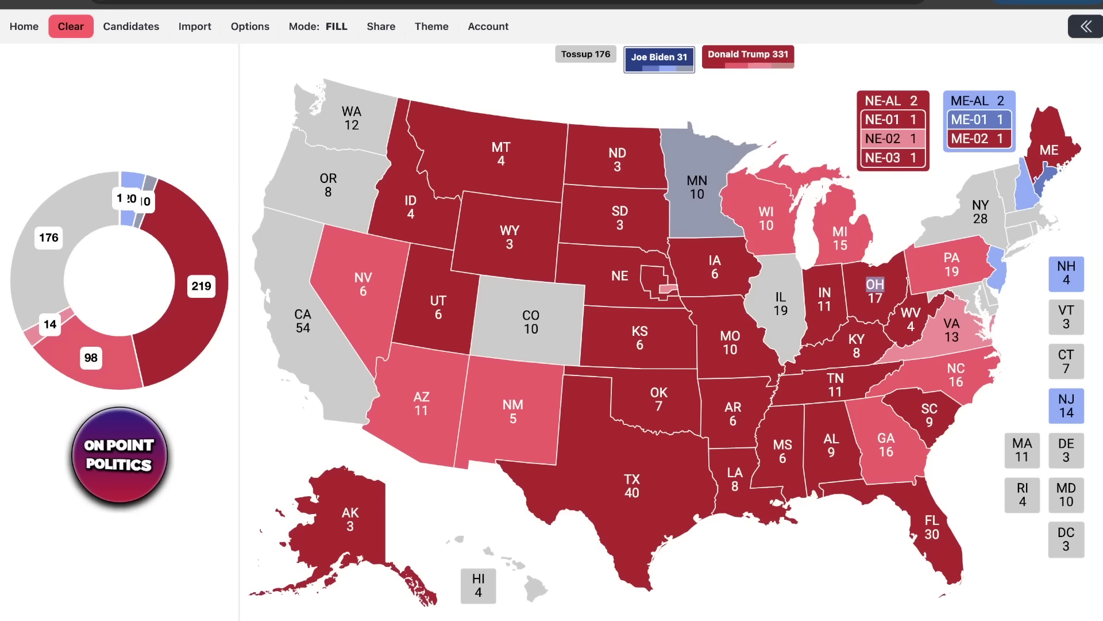
# Step: Assign Illinois, Delaware and Connecticut to Biden in medium blue and Colorado in light blue
pyautogui.click(779, 305)
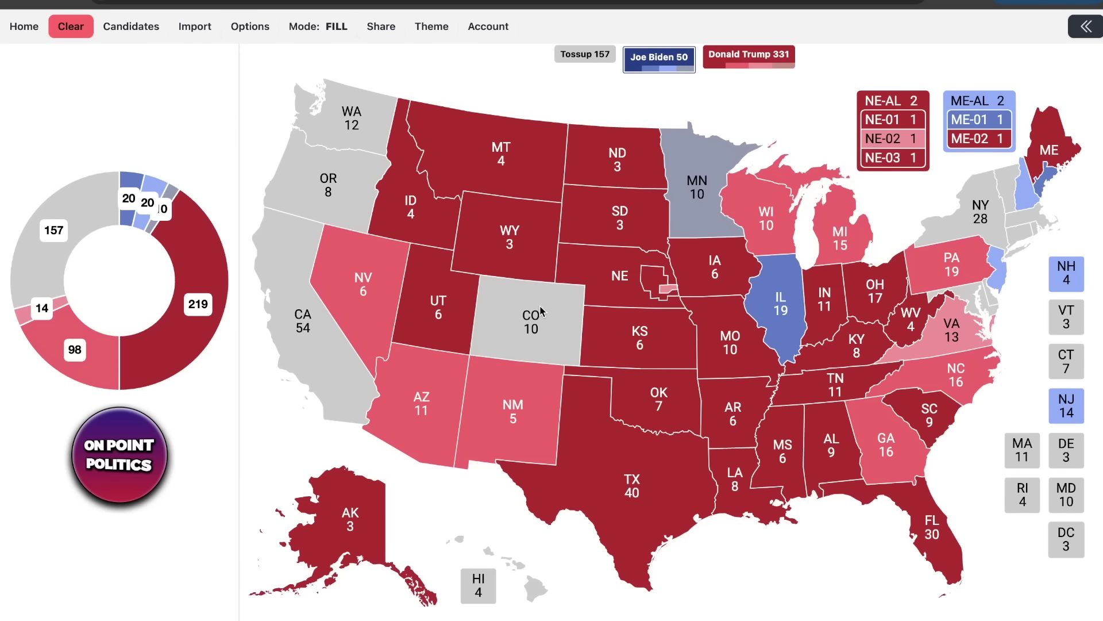
pyautogui.click(560, 288)
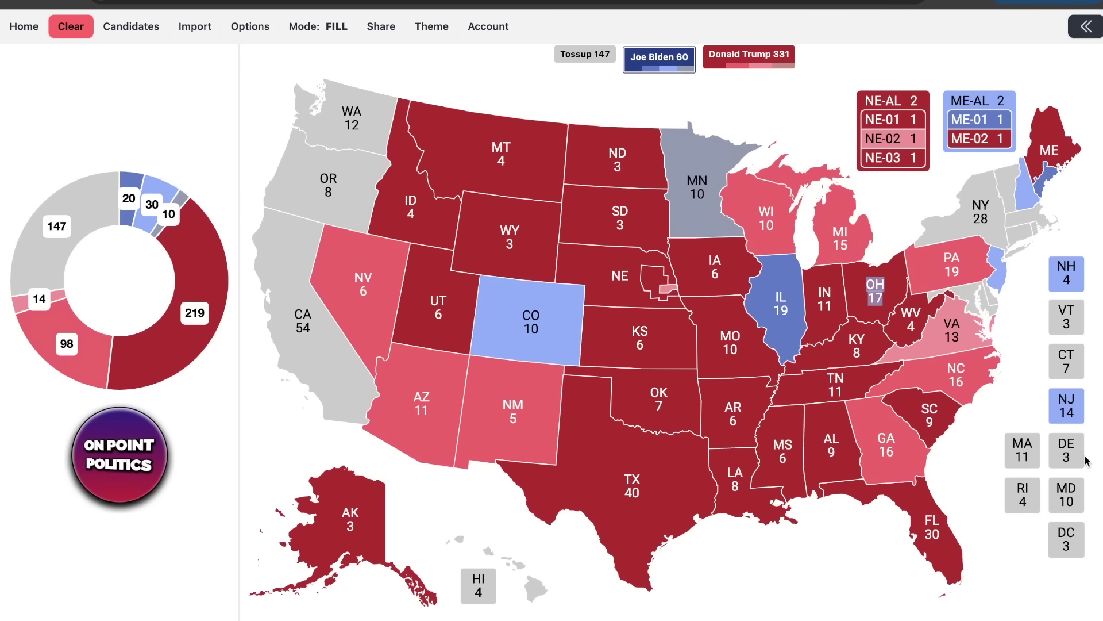
pyautogui.click(1068, 460)
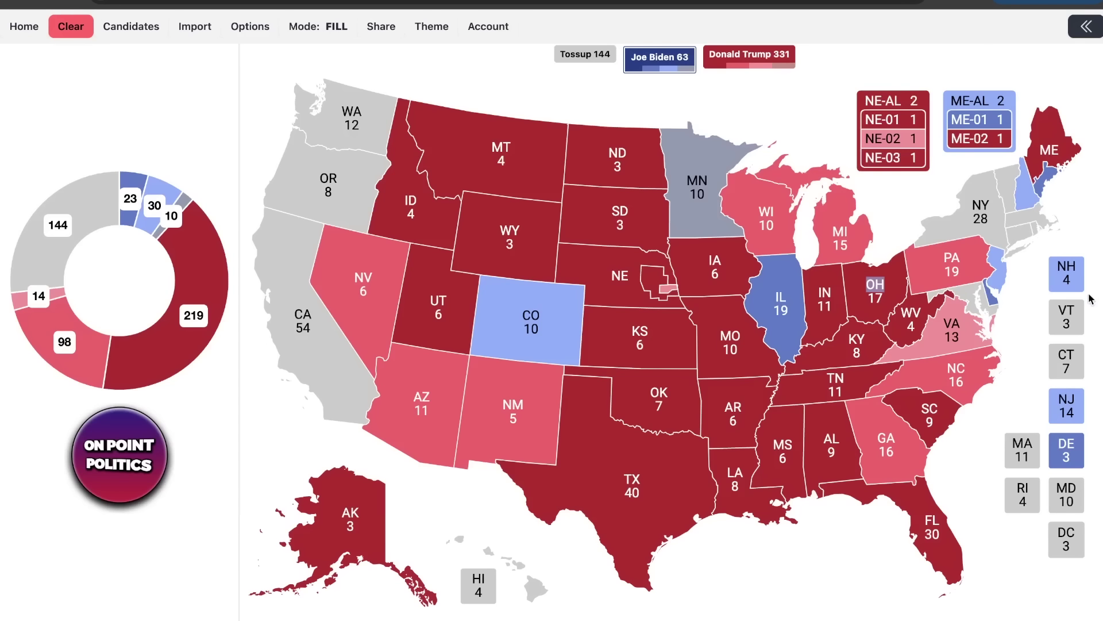
pyautogui.click(1068, 361)
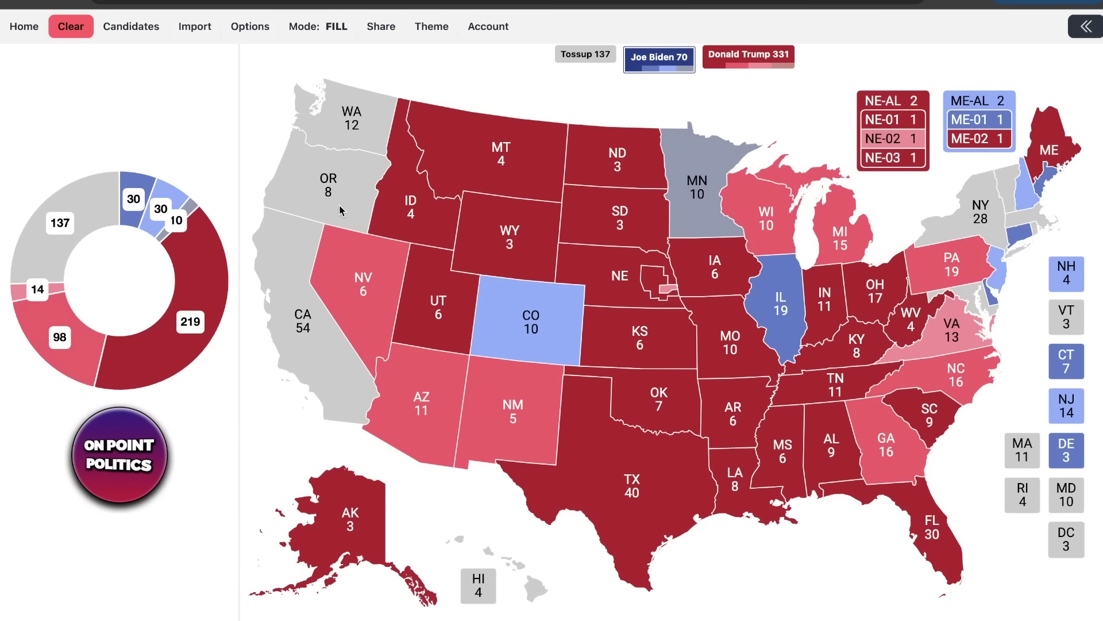
# Step: Assign Oregon, New York, Rhode Island and Washington to Biden in medium blue, checking their rows in the 538 table
pyautogui.click(328, 185)
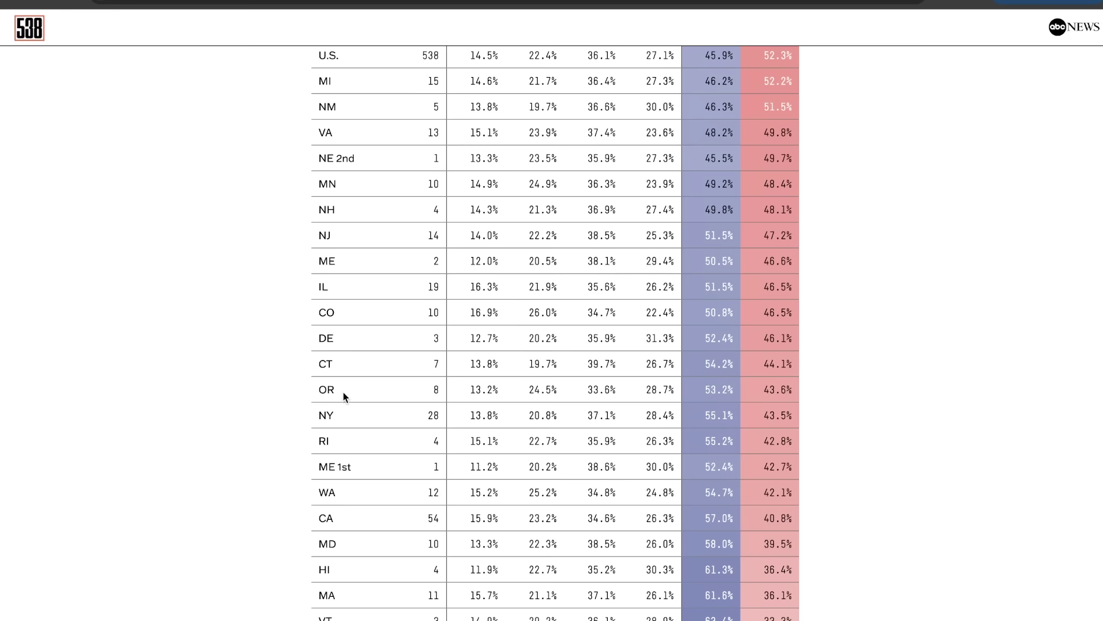
pyautogui.scroll(-1, 581, 379)
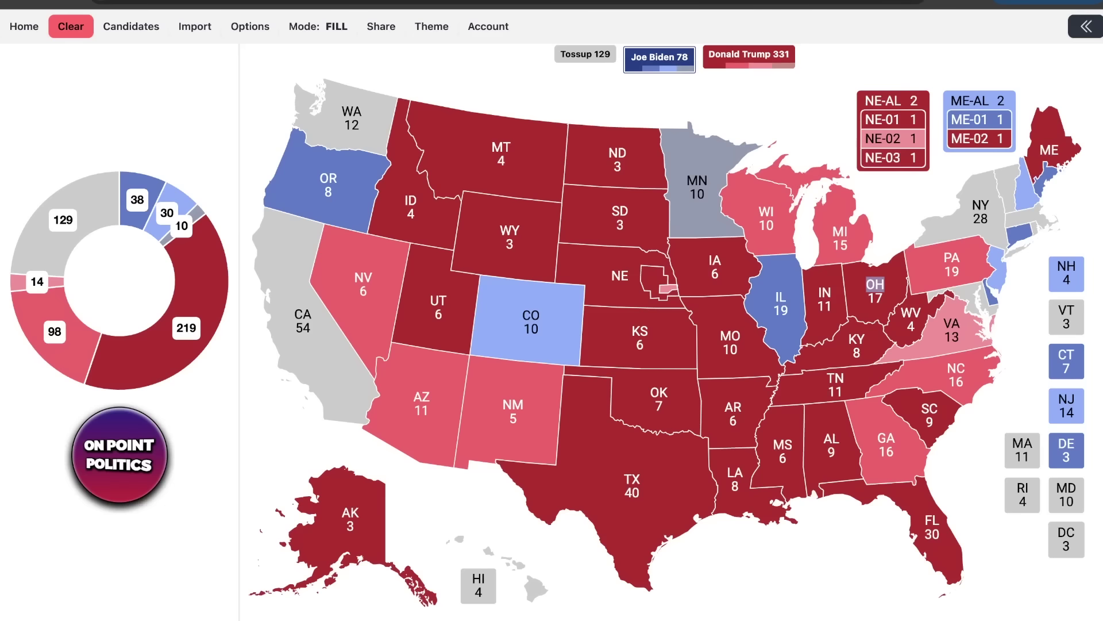
pyautogui.click(977, 226)
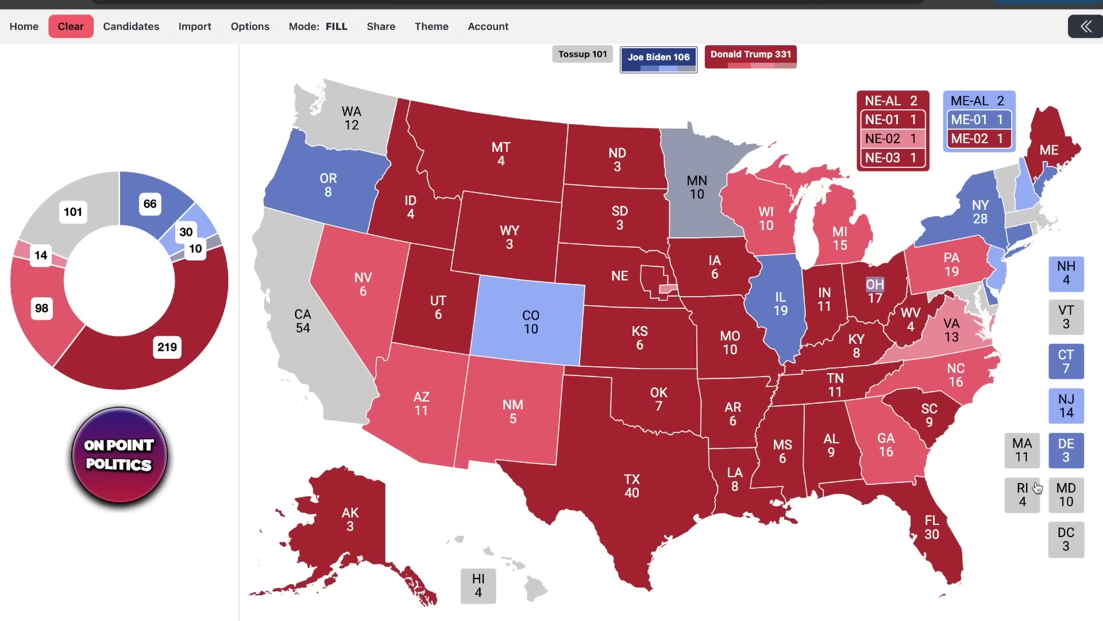
pyautogui.click(1029, 491)
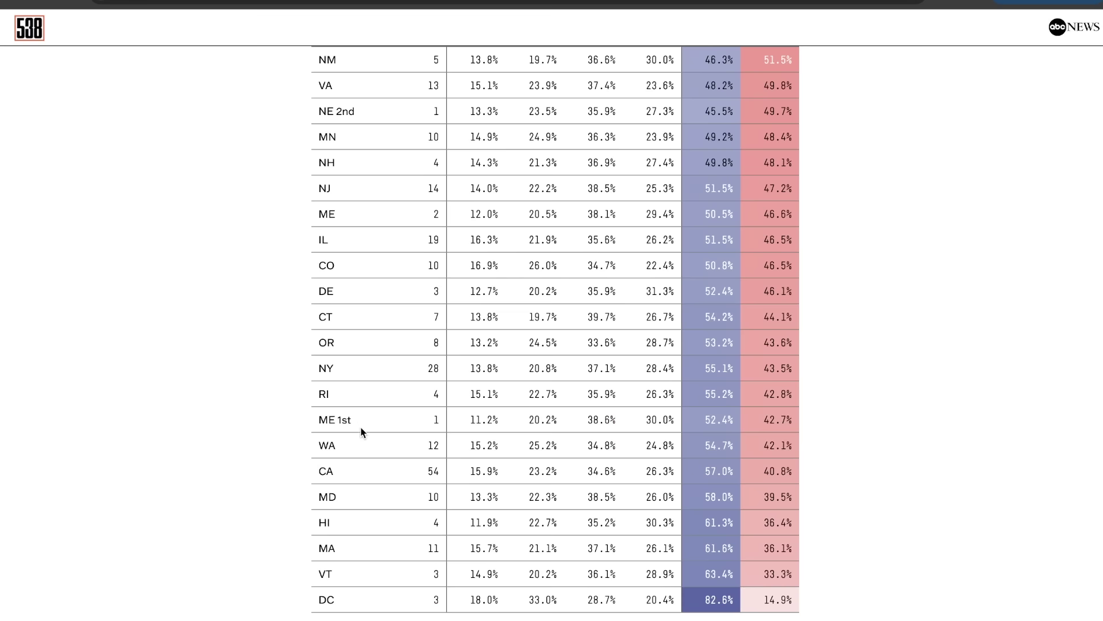
pyautogui.scroll(-1, 361, 426)
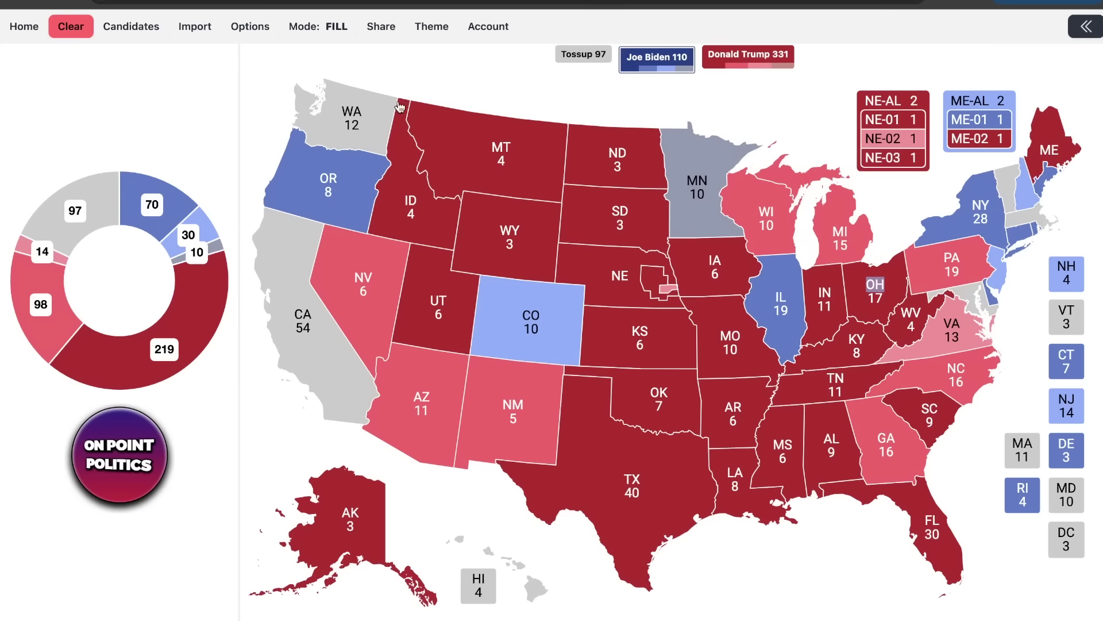
pyautogui.click(400, 107)
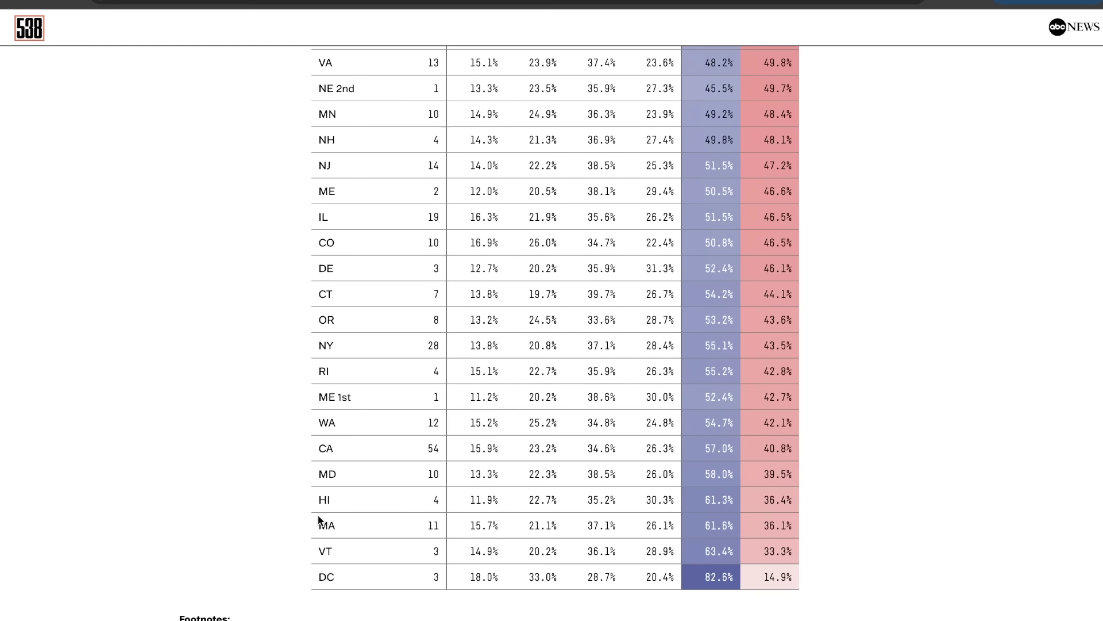
pyautogui.scroll(-1, 674, 445)
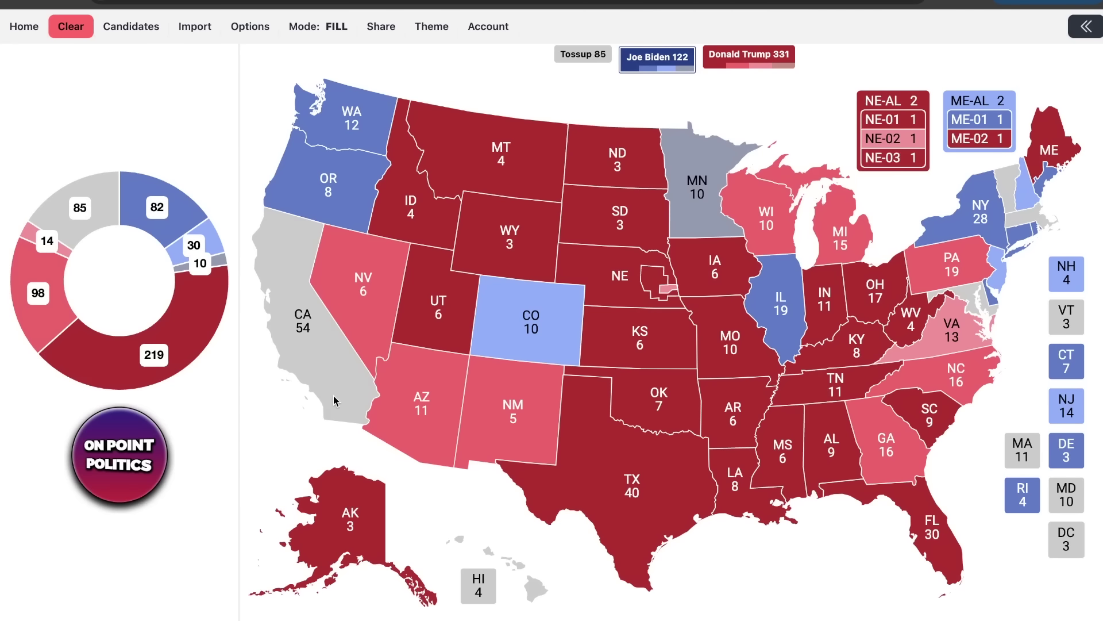
# Step: Fill California, Hawaii, Massachusetts, Maryland, DC and Vermont with Biden's darkest blue
pyautogui.click(321, 402)
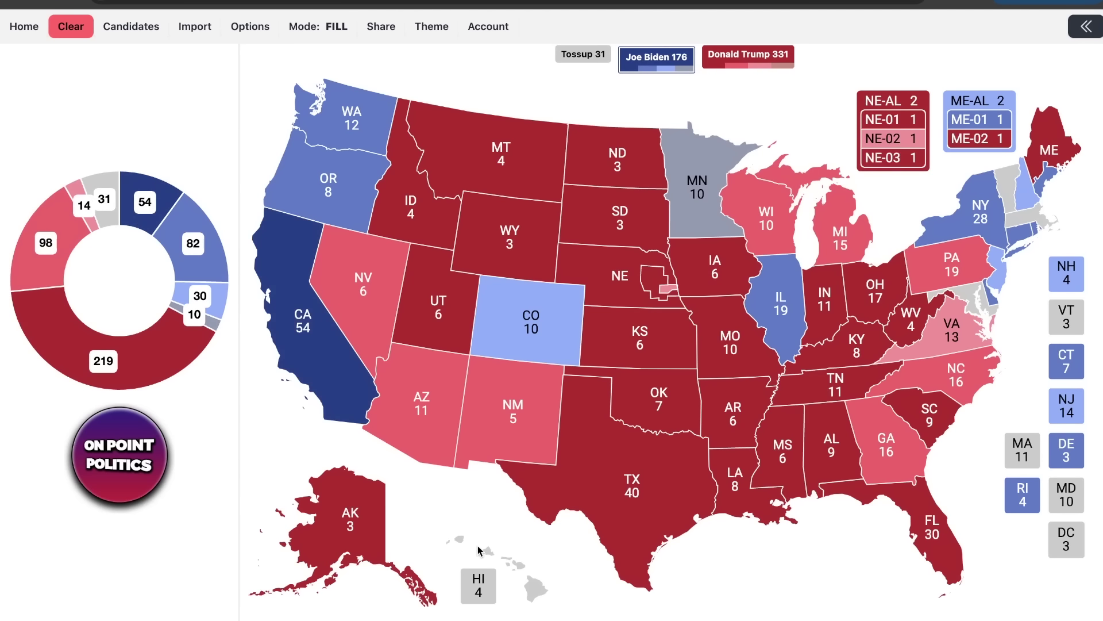
pyautogui.click(524, 585)
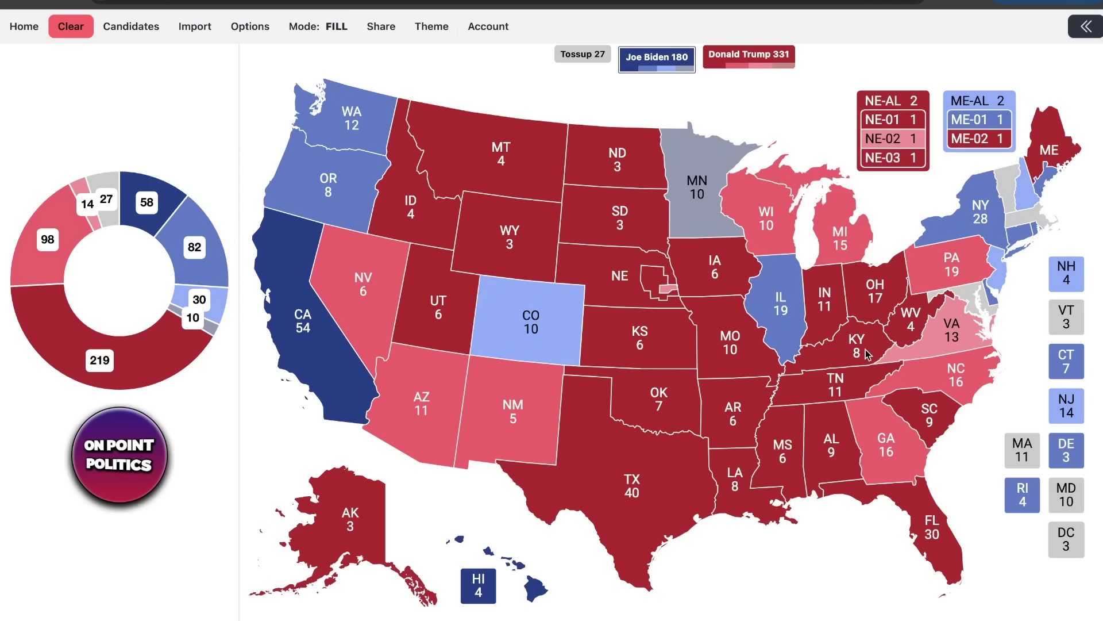
pyautogui.click(1021, 449)
pyautogui.click(1066, 494)
pyautogui.click(1066, 539)
pyautogui.click(1067, 316)
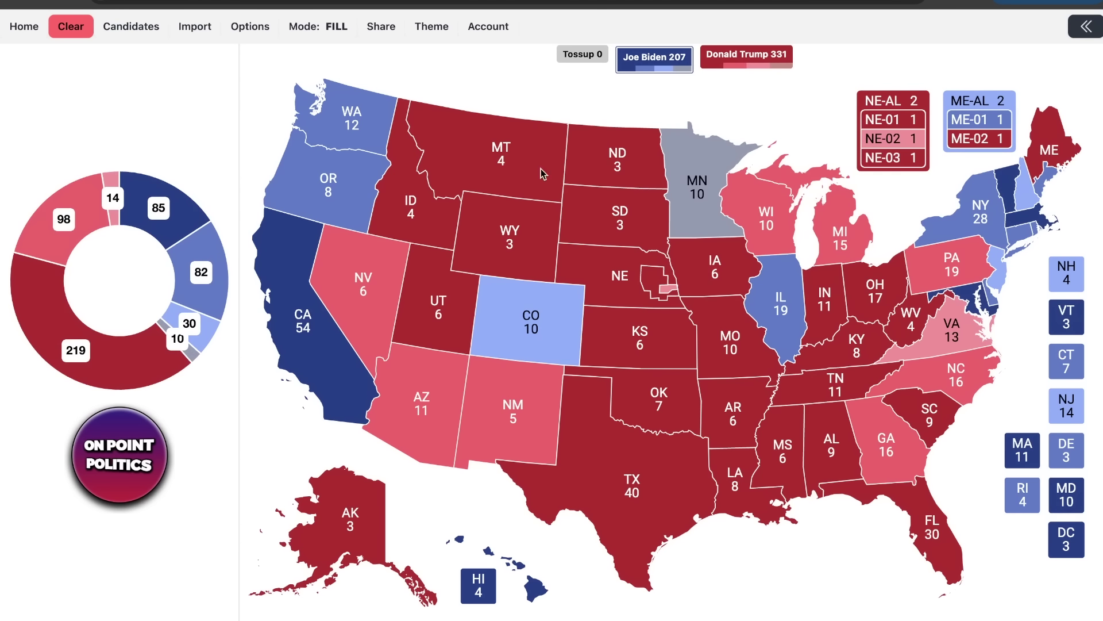
# Step: Switch to the Google Docs document and review the candidate and racial-group margins by number of times voted since 2018
pyautogui.click(719, 64)
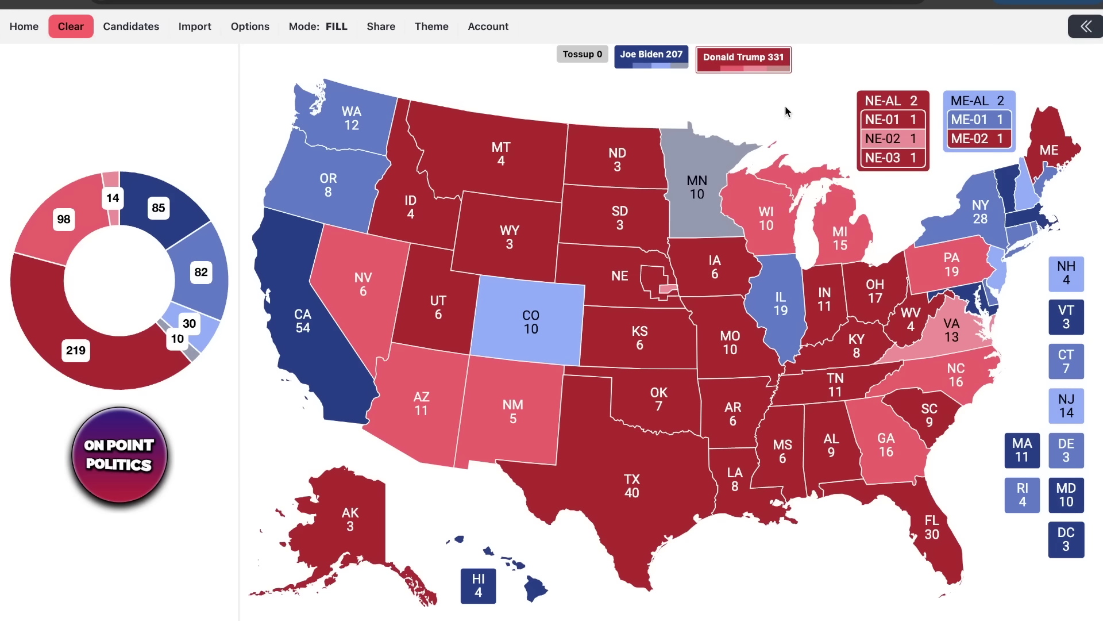
pyautogui.click(344, 5)
pyautogui.scroll(-4, 694, 224)
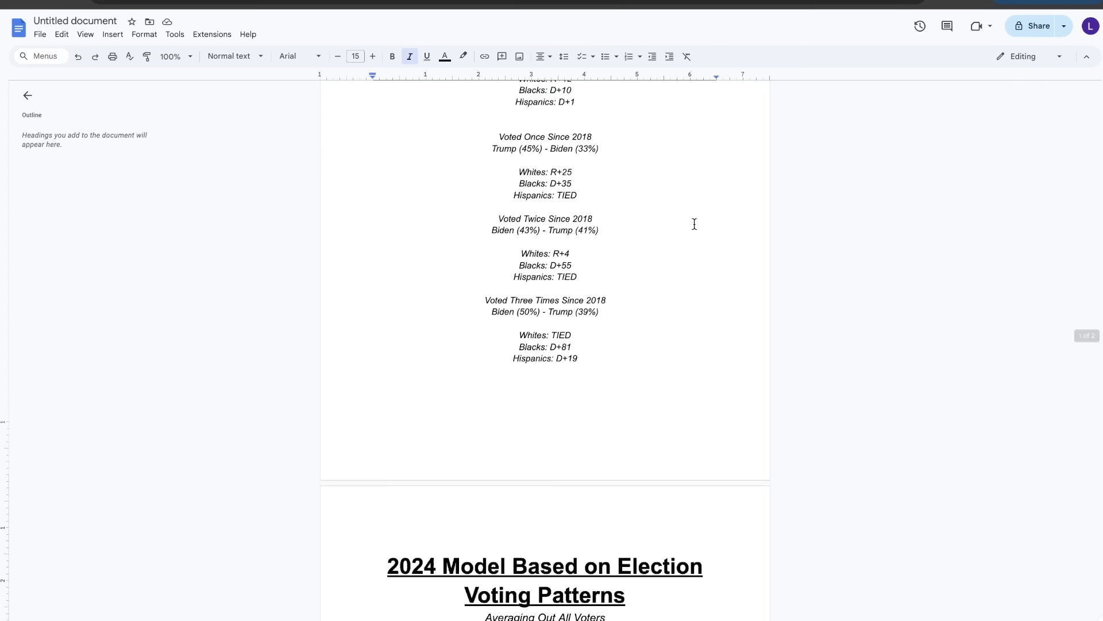
pyautogui.scroll(3, 694, 224)
pyautogui.moveTo(550, 168); pyautogui.dragTo(680, 530)
pyautogui.click(679, 525)
pyautogui.scroll(-2, 679, 526)
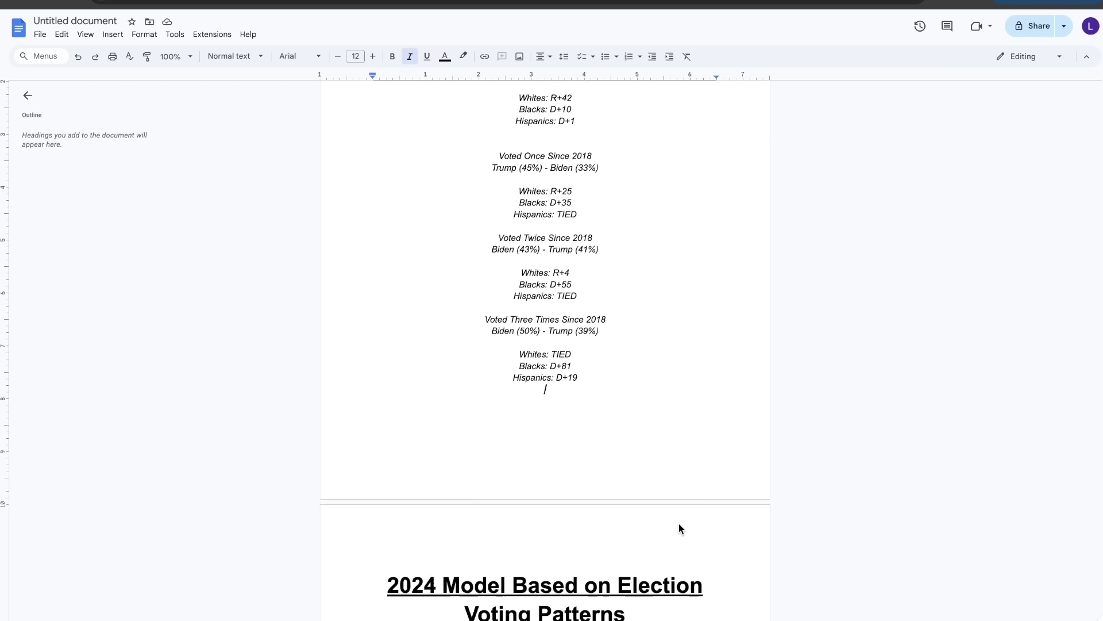
# Step: Examine the averaged Trump and Biden shares under the heading 2024 Model Based on Election Voting Patterns
pyautogui.scroll(-5, 679, 525)
pyautogui.moveTo(632, 387); pyautogui.dragTo(641, 278)
pyautogui.click(446, 280)
pyautogui.click(644, 278)
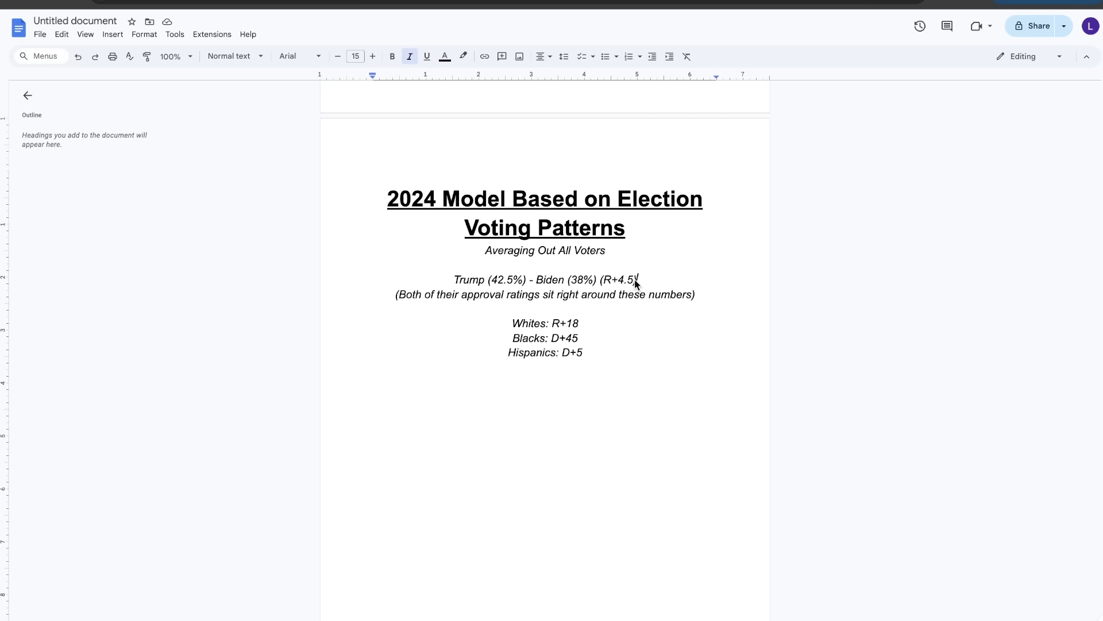
pyautogui.moveTo(661, 286); pyautogui.dragTo(400, 281)
pyautogui.click(400, 281)
pyautogui.tripleClick(655, 281)
pyautogui.click(657, 278)
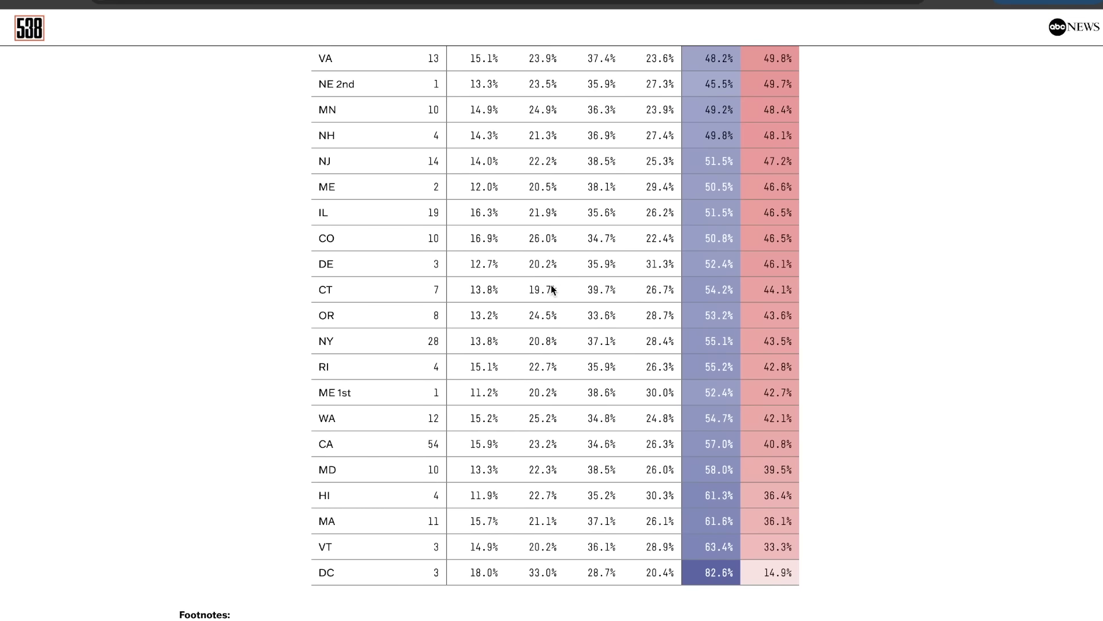
# Step: Switch to the 538 simulator and compare its electoral and popular vote results with the averaged model in the document
pyautogui.scroll(20, 551, 289)
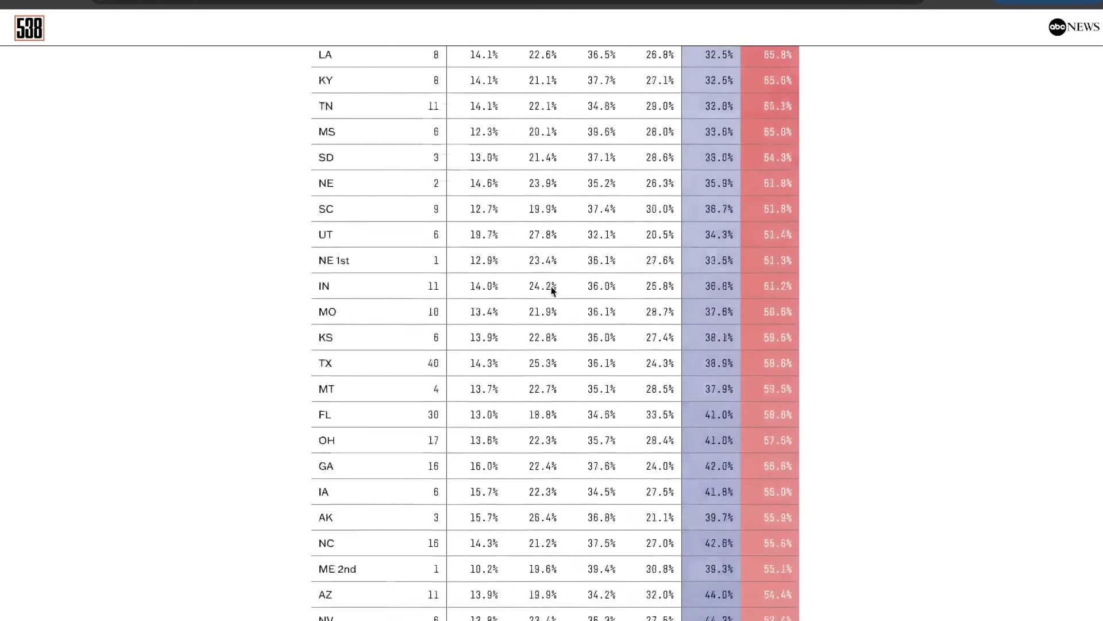
pyautogui.scroll(-1, 834, 179)
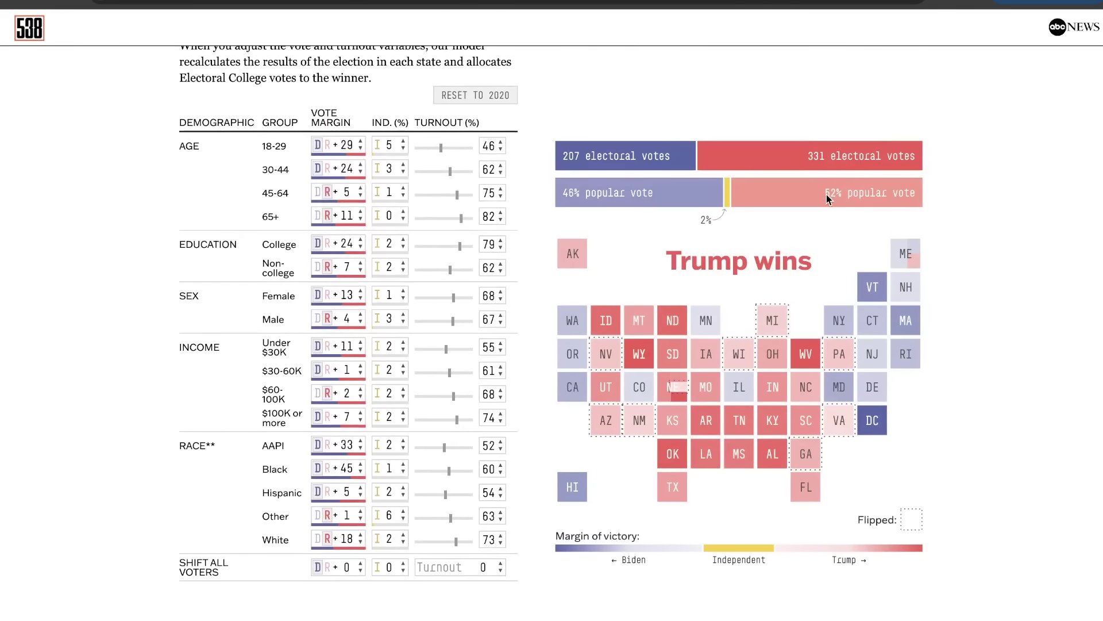
pyautogui.moveTo(827, 194); pyautogui.dragTo(833, 198)
pyautogui.scroll(1, 601, 192)
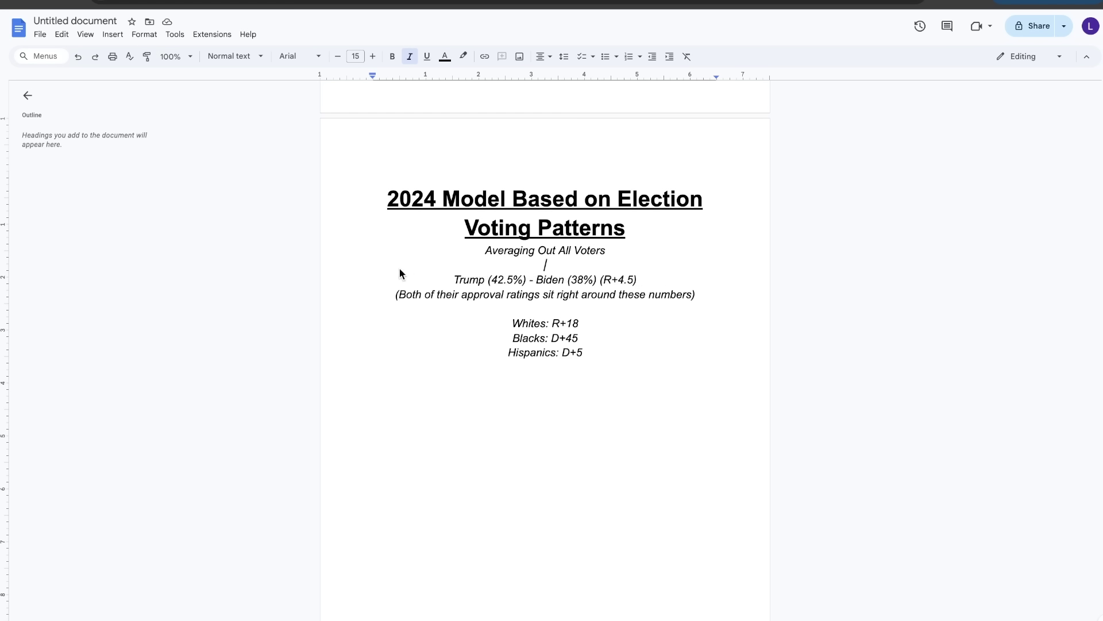
# Step: Compare the document's averaged Trump and Biden line with the state-by-state vote shares and overall results in the 538 simulator
pyautogui.moveTo(399, 279); pyautogui.dragTo(653, 281)
pyautogui.click(660, 281)
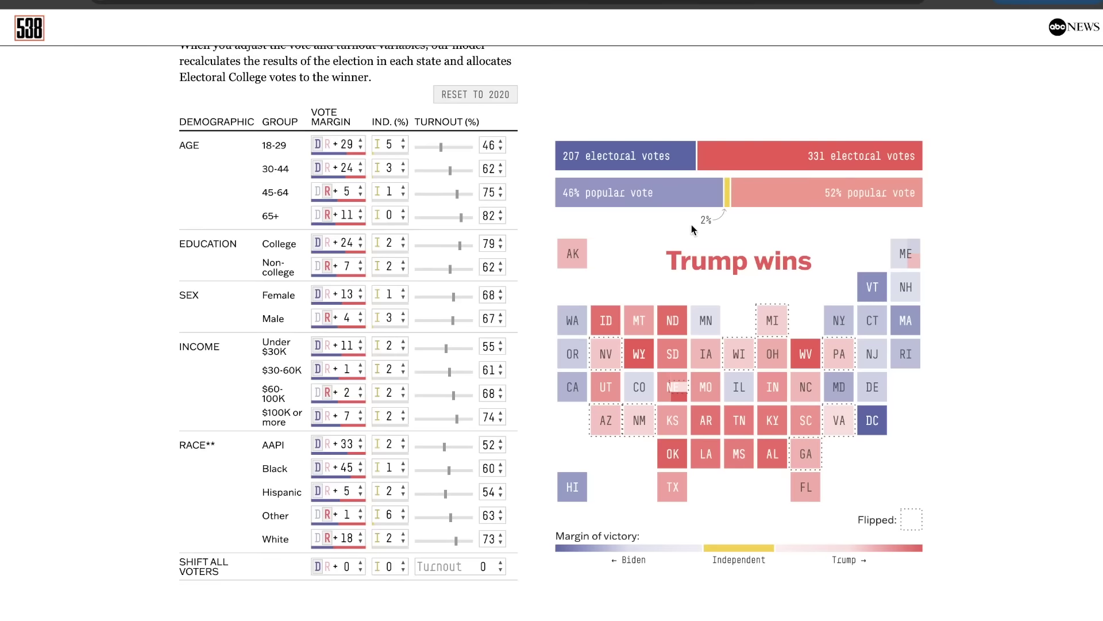
pyautogui.scroll(-15, 724, 219)
pyautogui.scroll(-4, 505, 271)
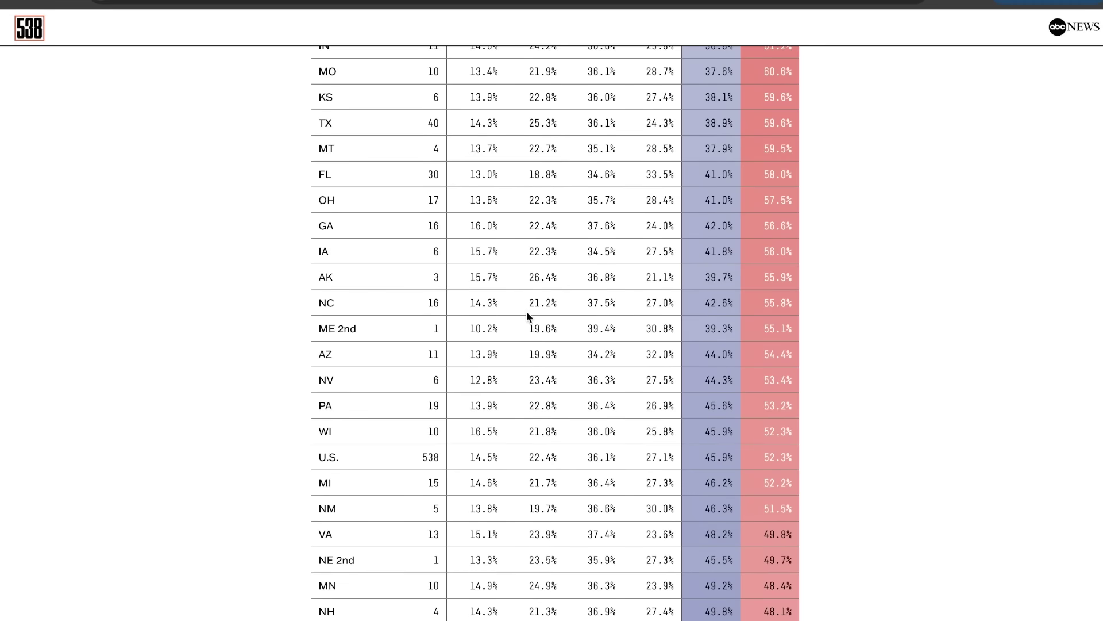
pyautogui.scroll(-6, 520, 322)
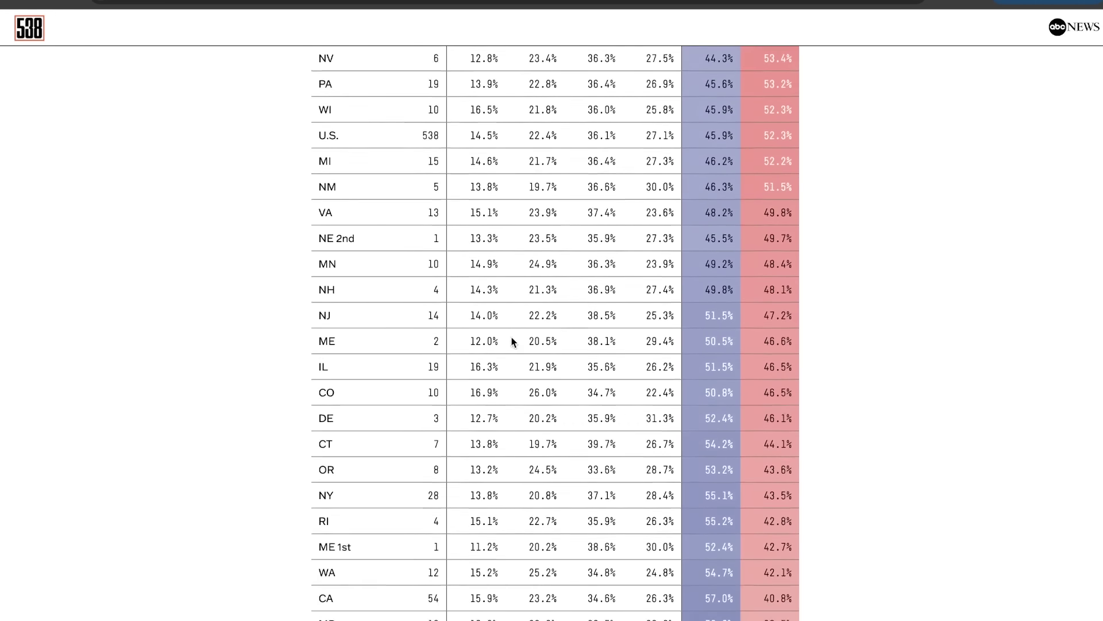
pyautogui.scroll(-1, 309, 325)
pyautogui.scroll(4, 311, 325)
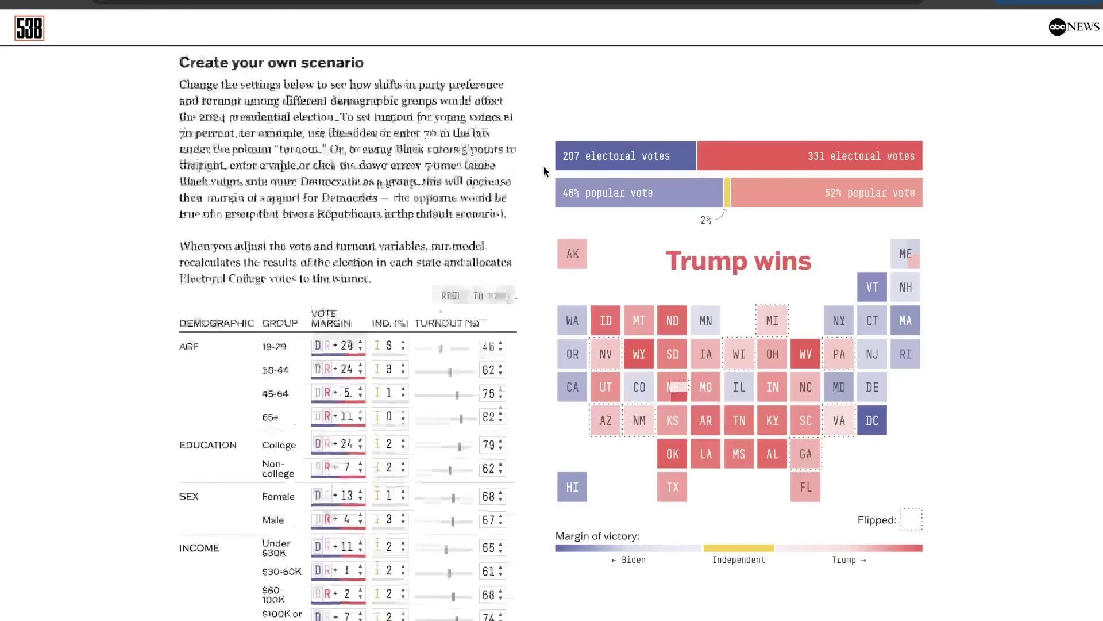
pyautogui.scroll(2, 545, 170)
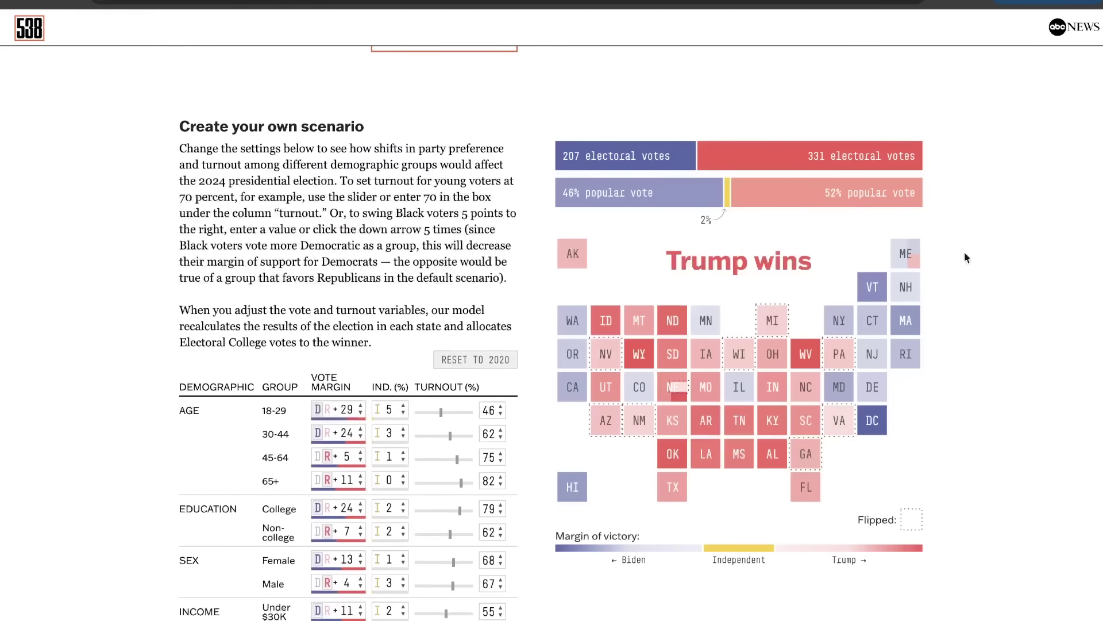
pyautogui.scroll(-5, 814, 522)
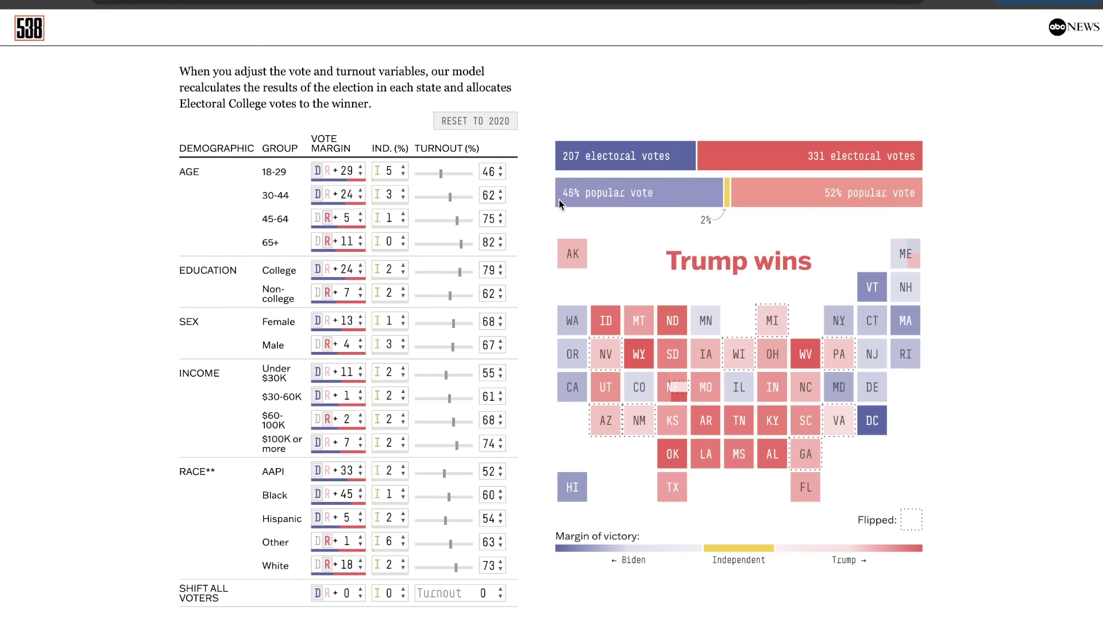
# Step: Lower the Republican vote margin of White voters in the race section of the scenario
pyautogui.scroll(-2, 560, 201)
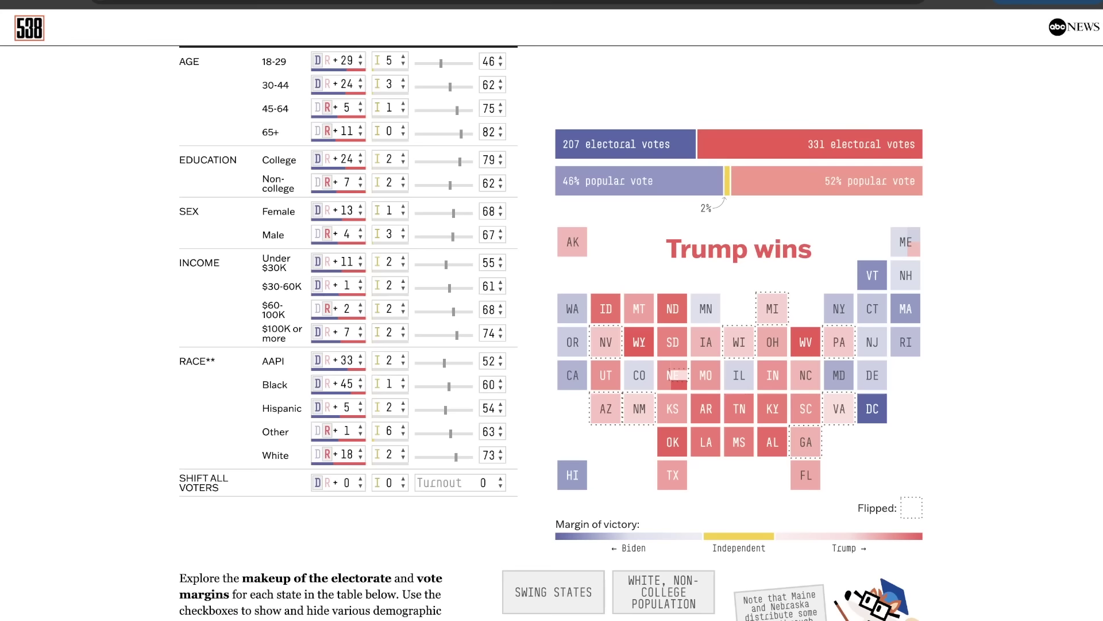
pyautogui.scroll(-1, 551, 333)
pyautogui.press('Down')
pyautogui.press('Down')
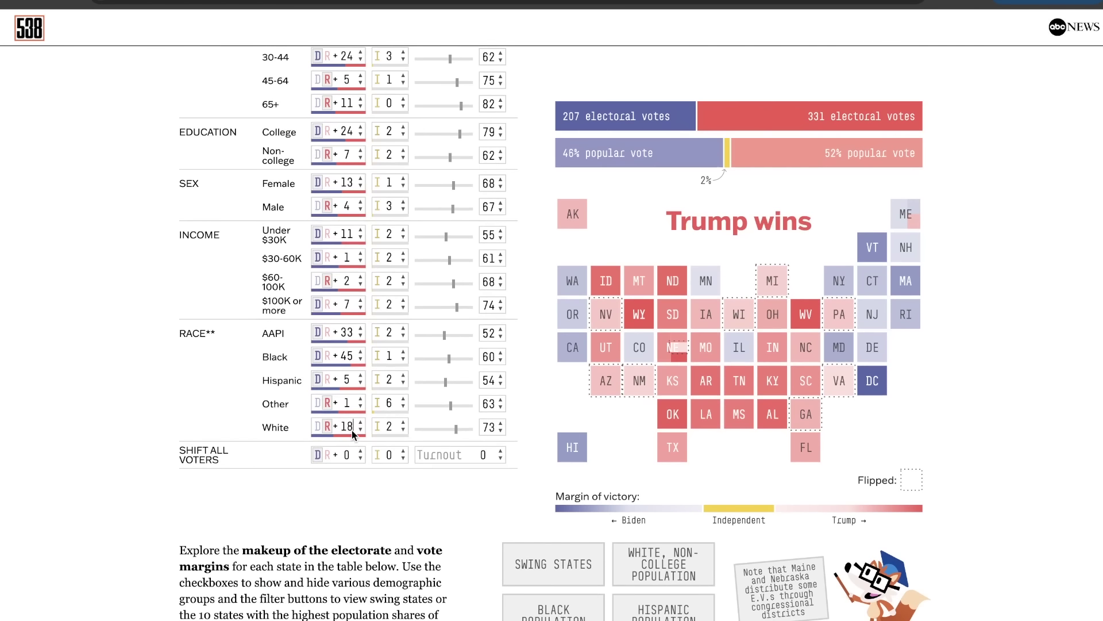